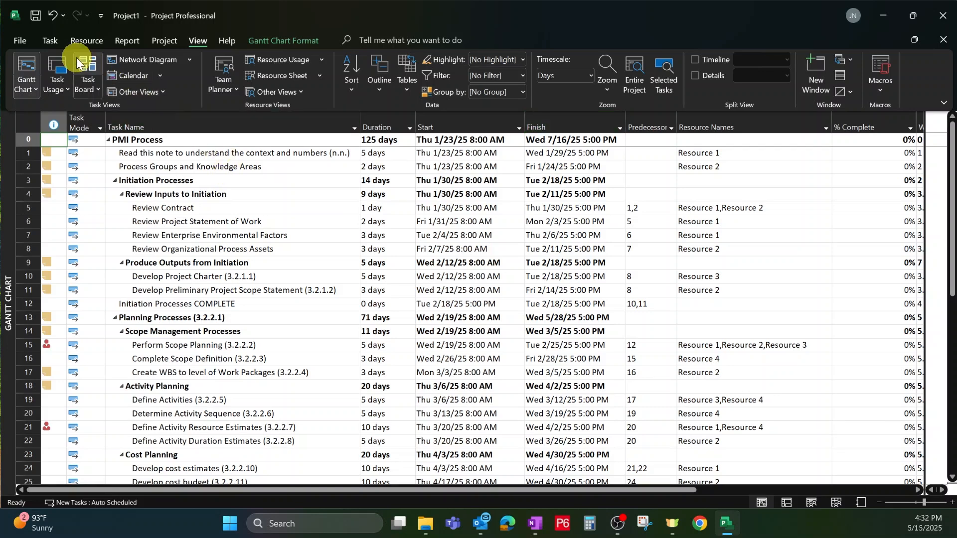
- Display the Resource Usage view and return to the Gantt Chart view
click(50, 39)
click(27, 89)
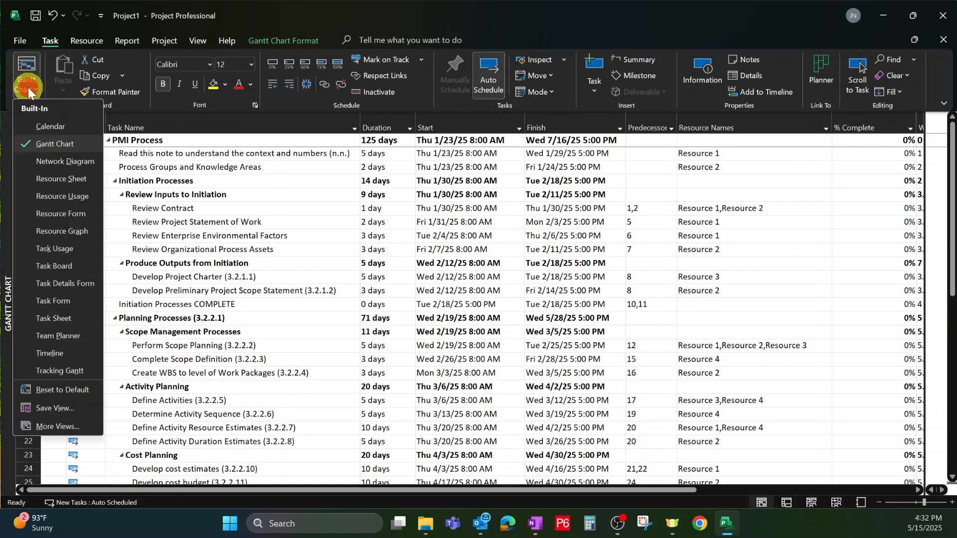
click(65, 197)
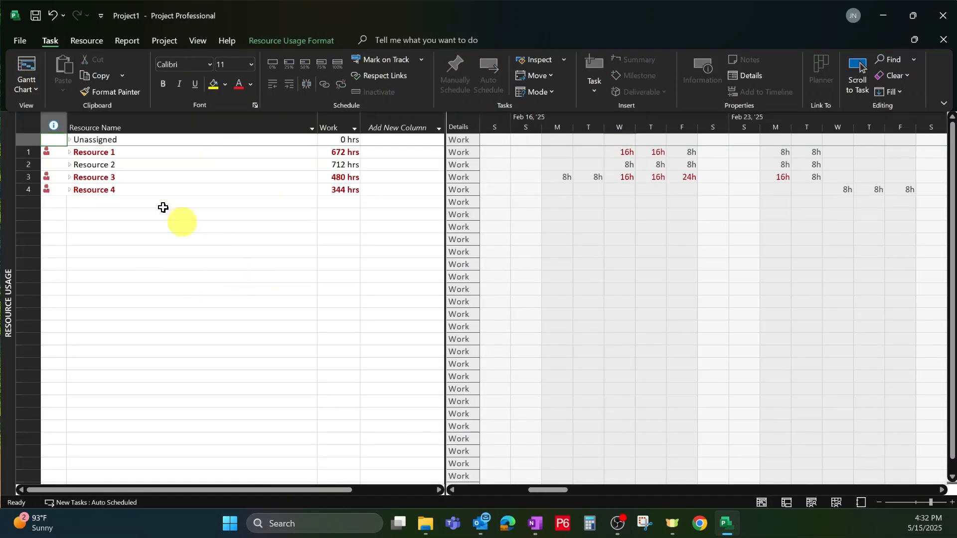
click(26, 89)
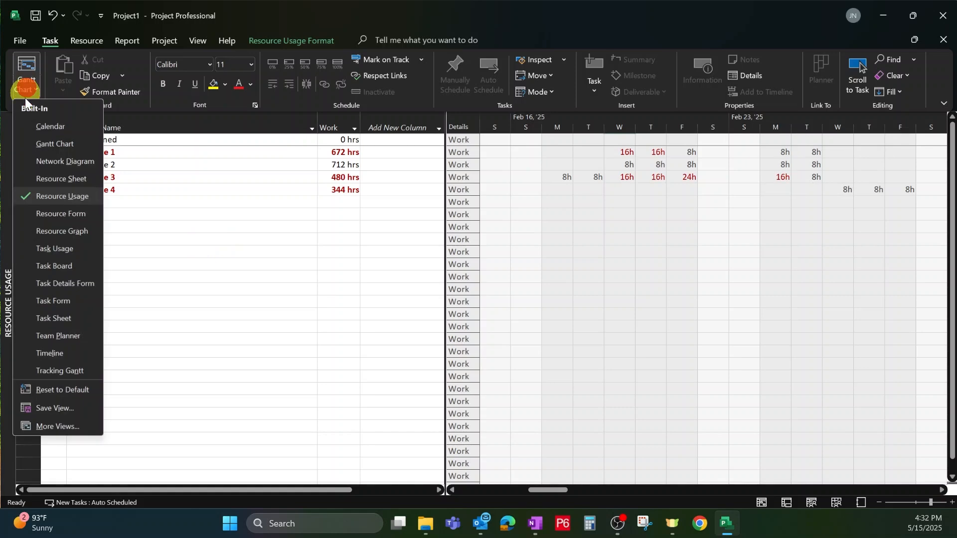
click(41, 145)
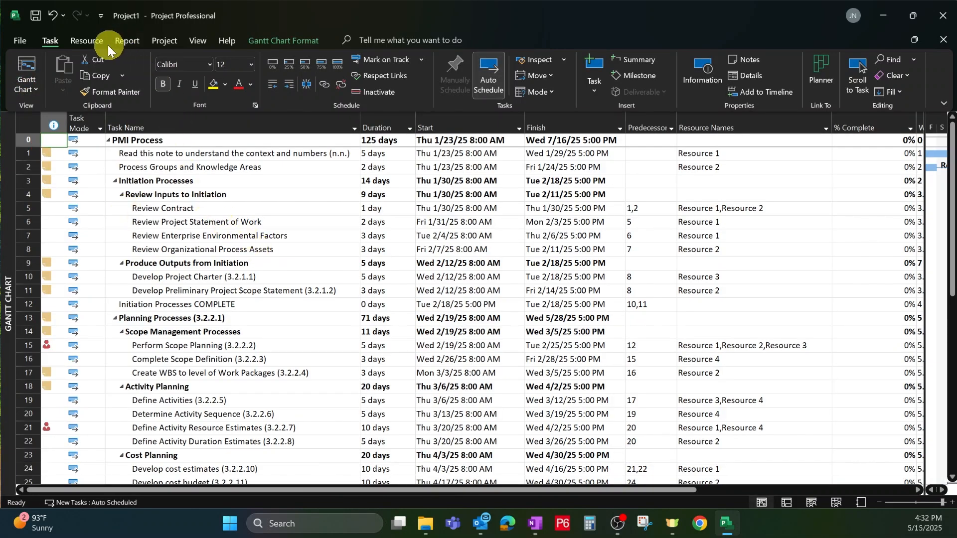
- Switch from the Gantt Chart to the Resource Usage view and dismiss the save prompt with No
click(95, 40)
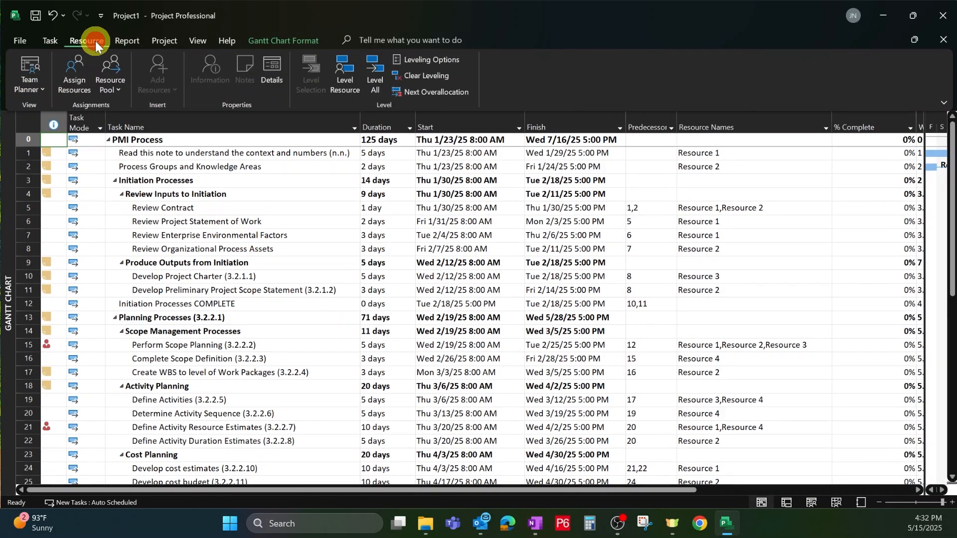
click(28, 89)
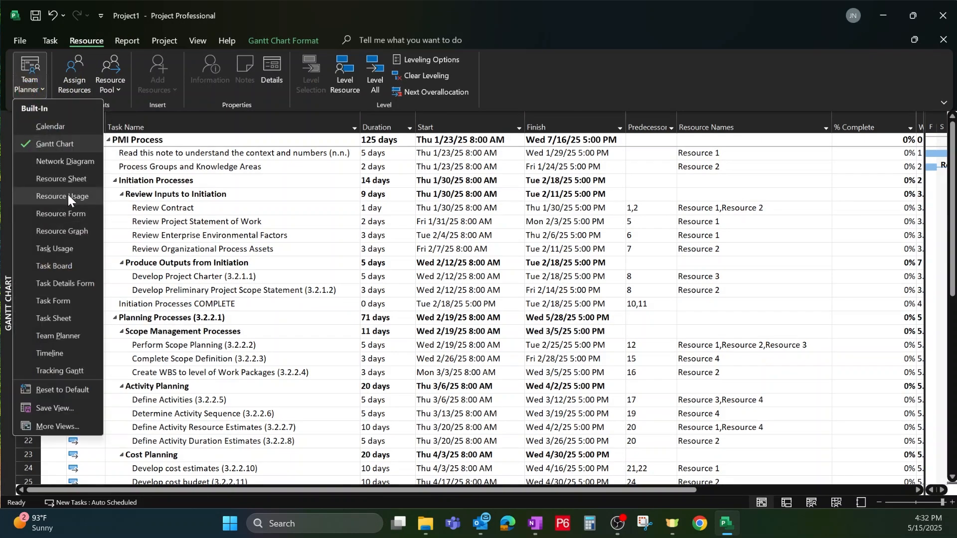
click(55, 199)
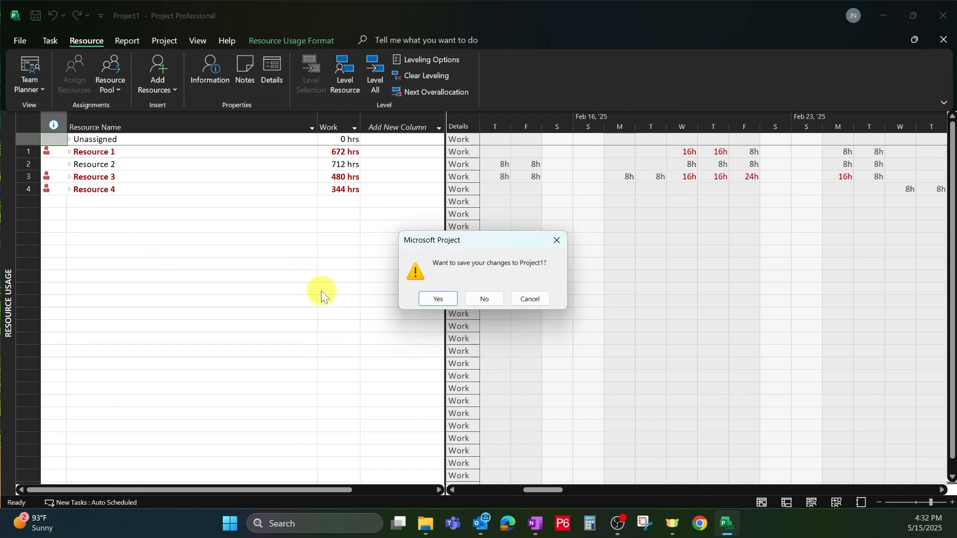
click(485, 299)
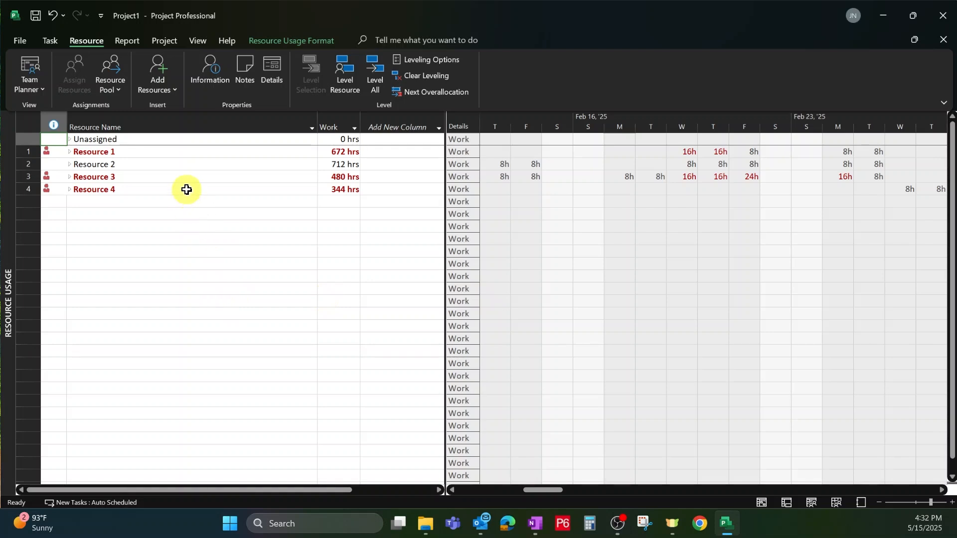
- Look through the resource list from Unassigned down to Resource 4
click(179, 163)
click(177, 152)
click(177, 142)
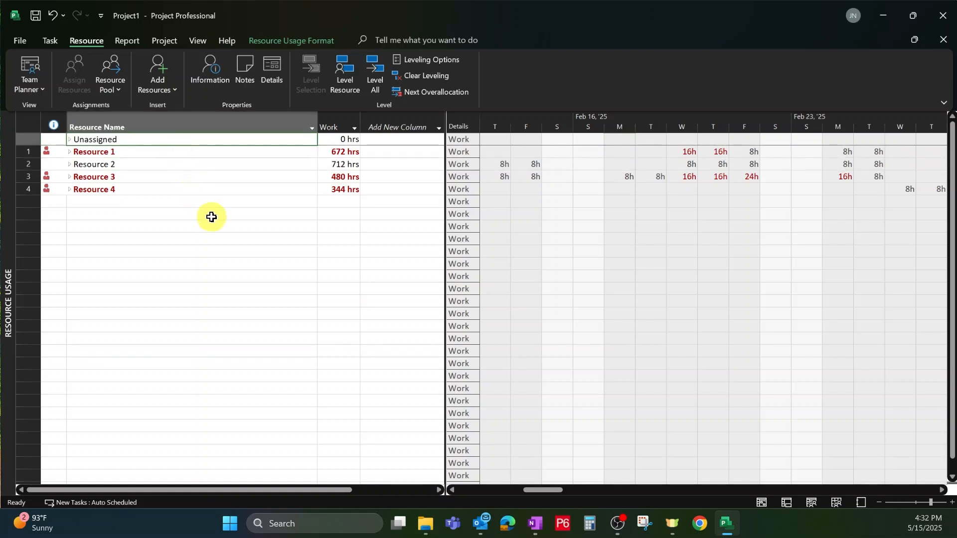
key(Down)
key(Down)
key(Down)
key(Down)
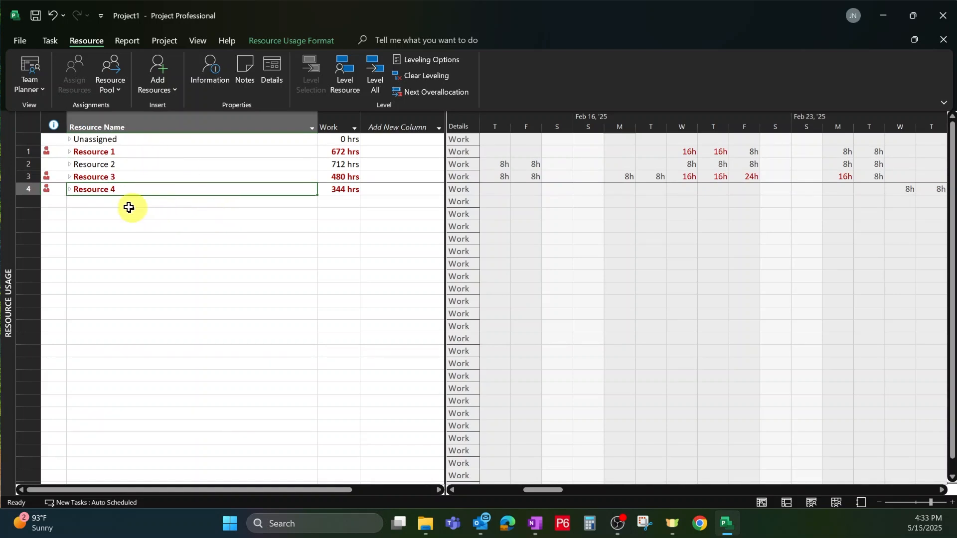
- Expand Resource 4 and show all subtasks so every resource lists its assignments
click(70, 192)
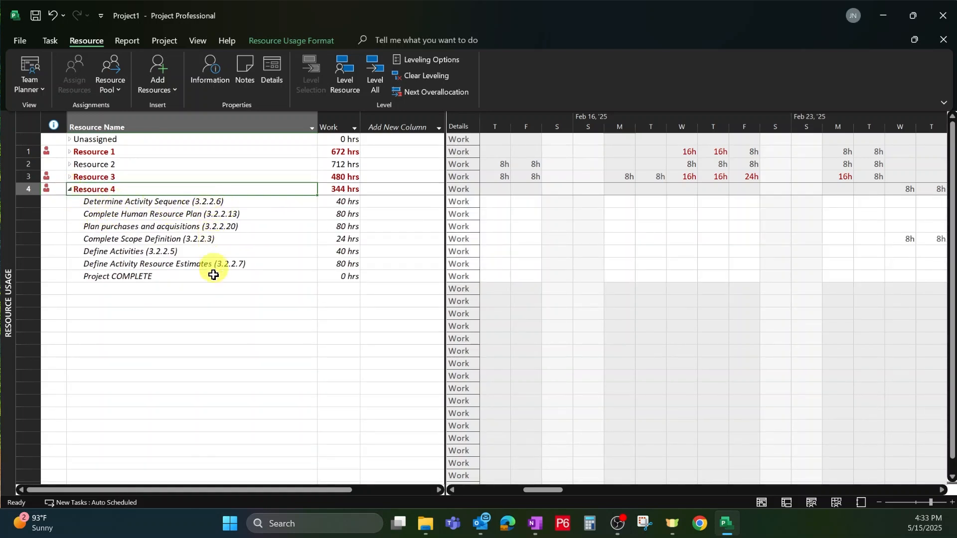
click(196, 42)
click(391, 90)
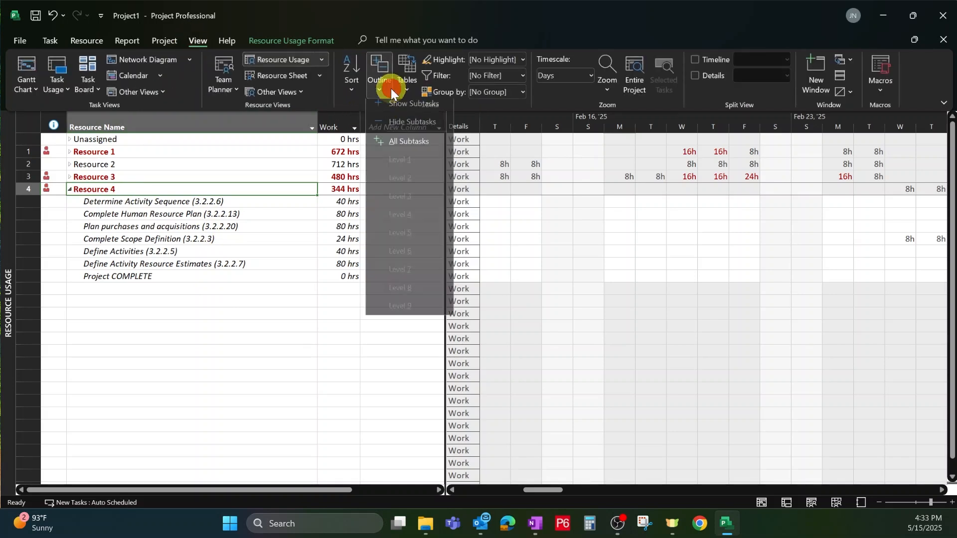
click(407, 143)
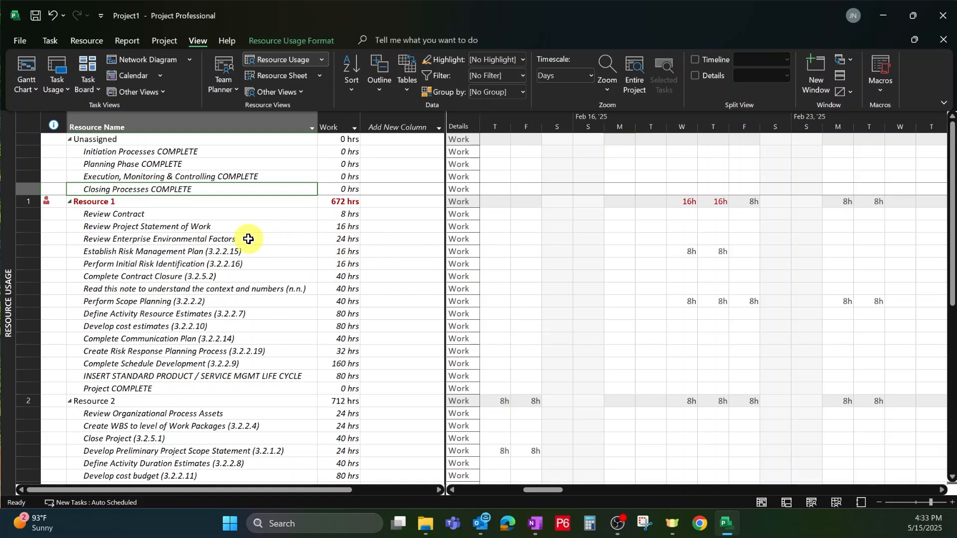
- Examine the task assignments listed under Unassigned and Resource 1, including Review Contract and Review Enterprise Environmental Factors
click(160, 153)
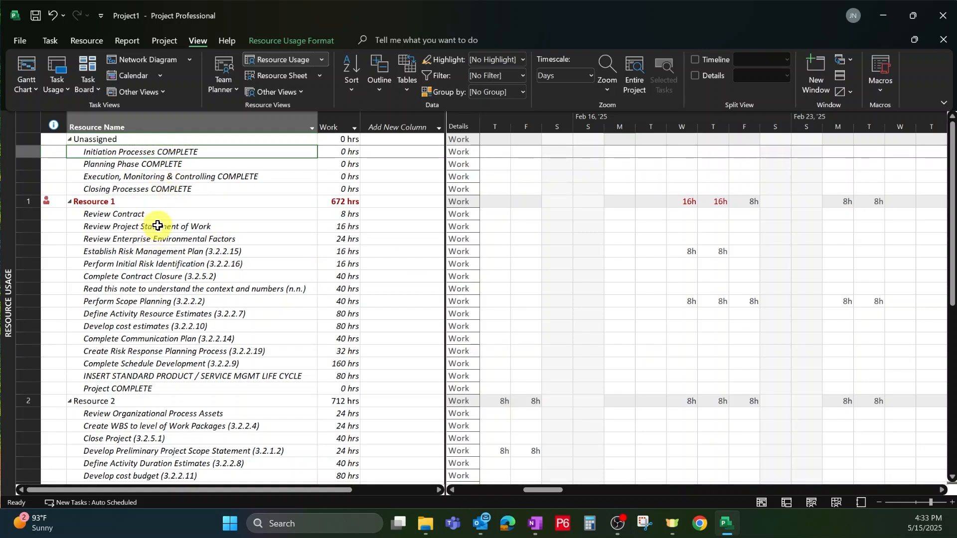
click(131, 202)
click(122, 215)
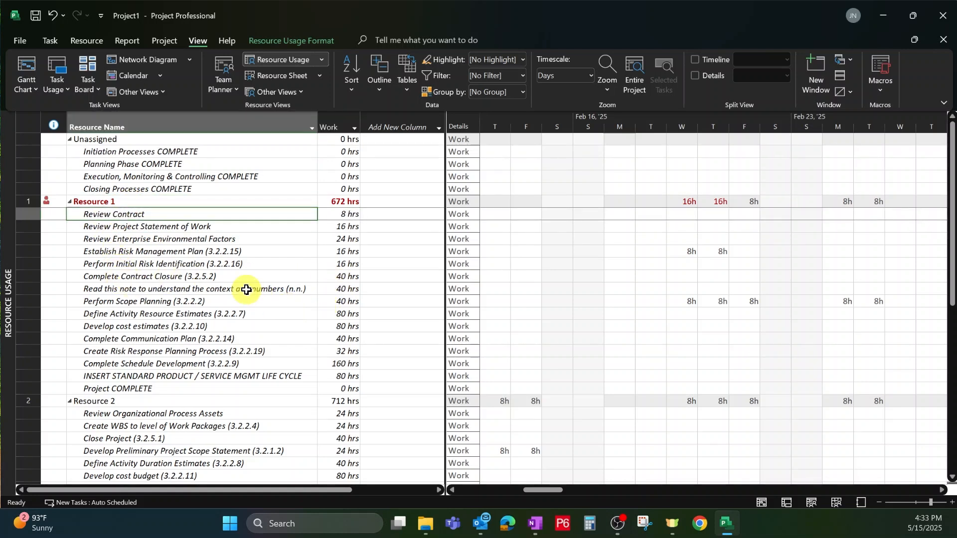
key(Down)
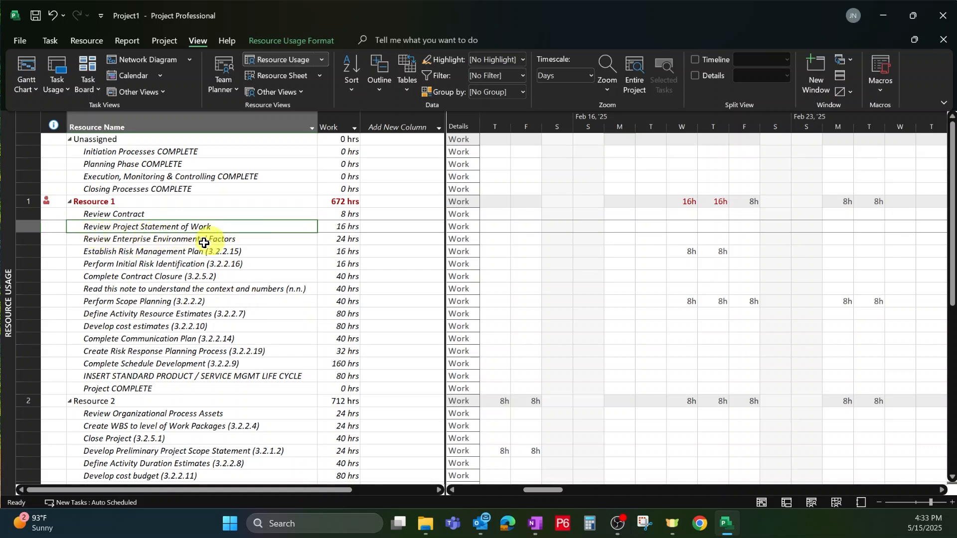
key(Down)
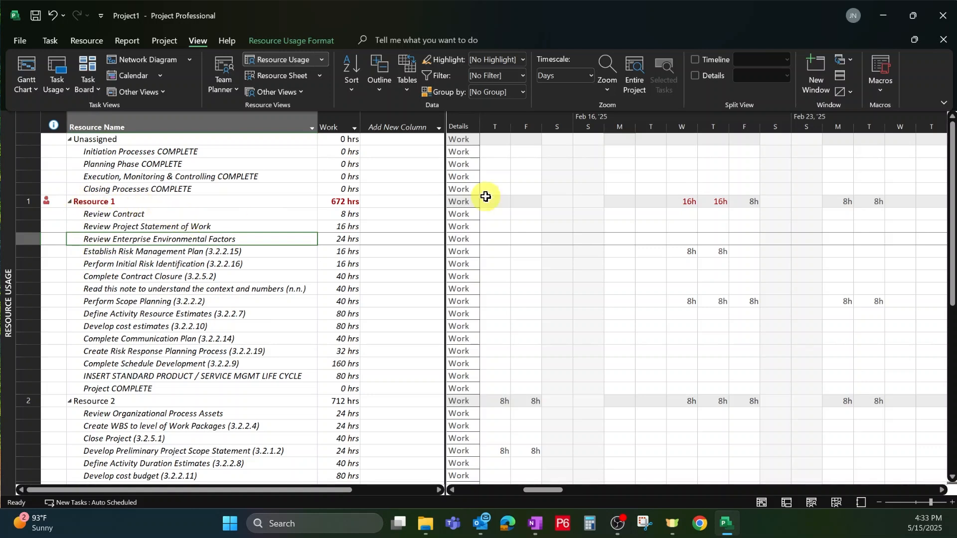
- Examine Resource 1's daily work hours on the timescale for the week of Feb 16, '25, up to Wednesday's overallocation
drag(442, 187, 940, 212)
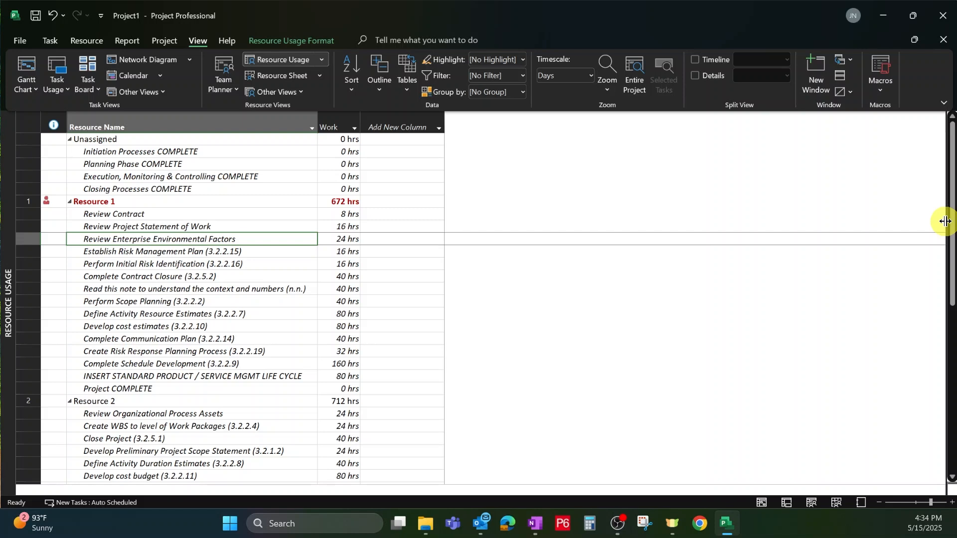
drag(945, 221, 458, 253)
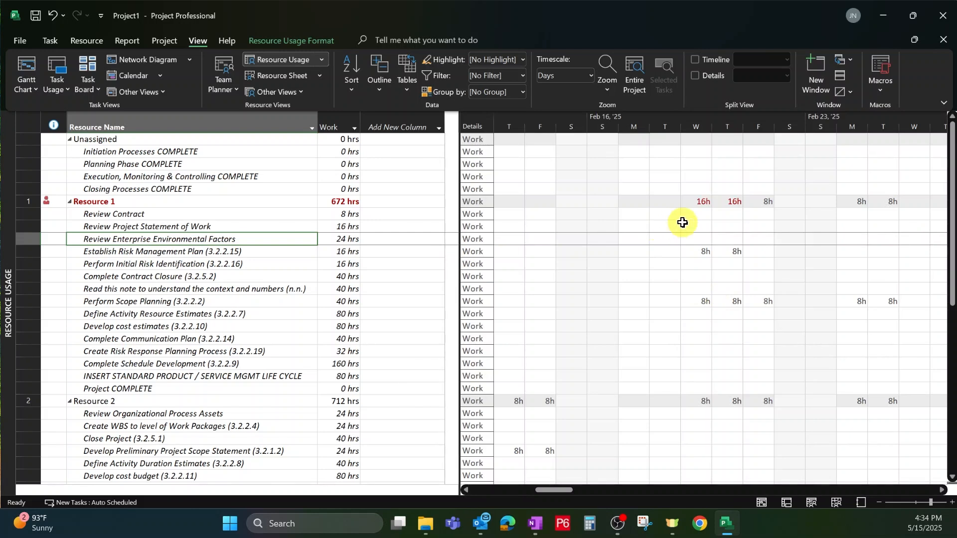
click(644, 202)
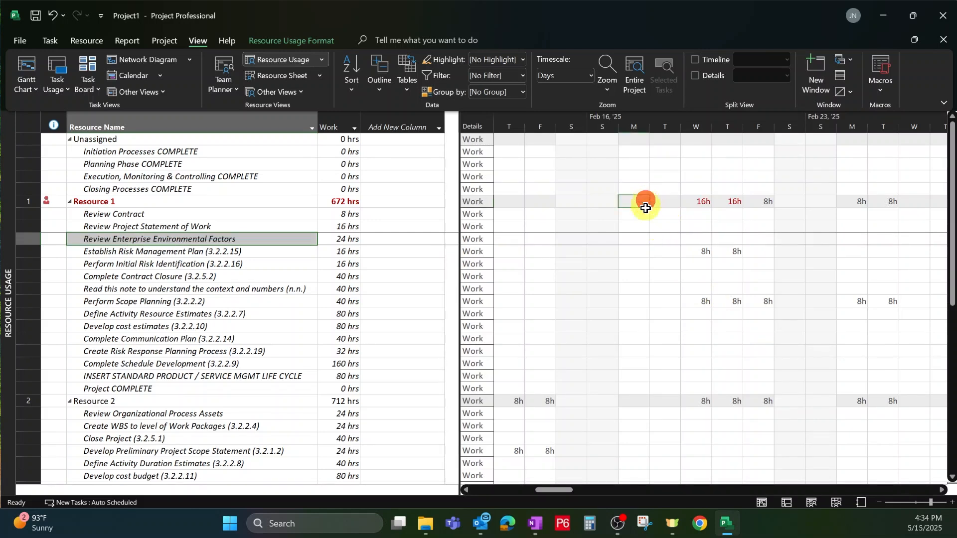
key(Right)
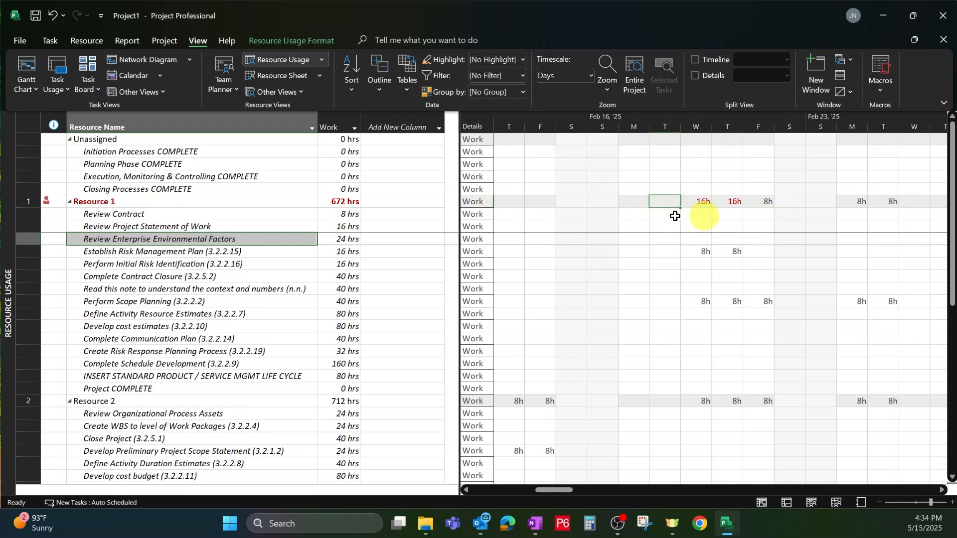
click(187, 200)
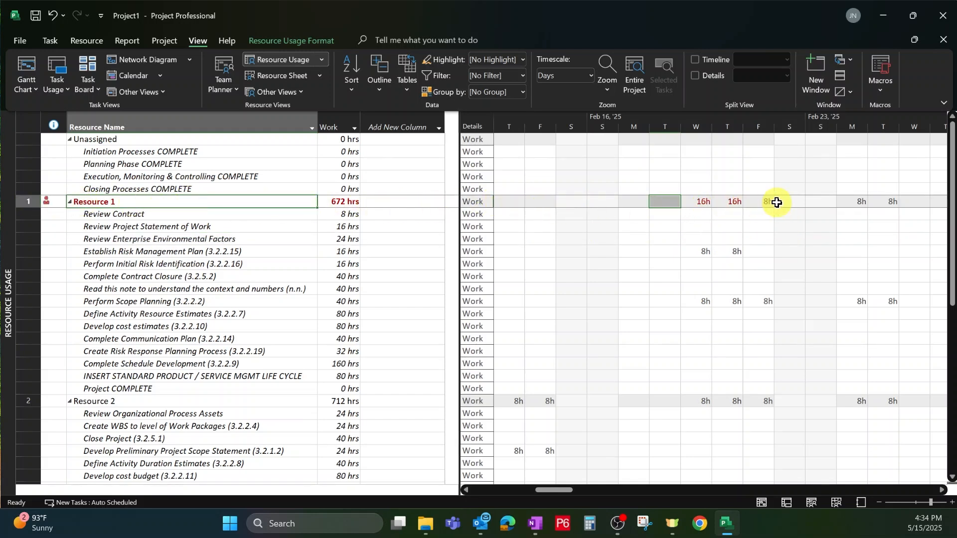
click(701, 200)
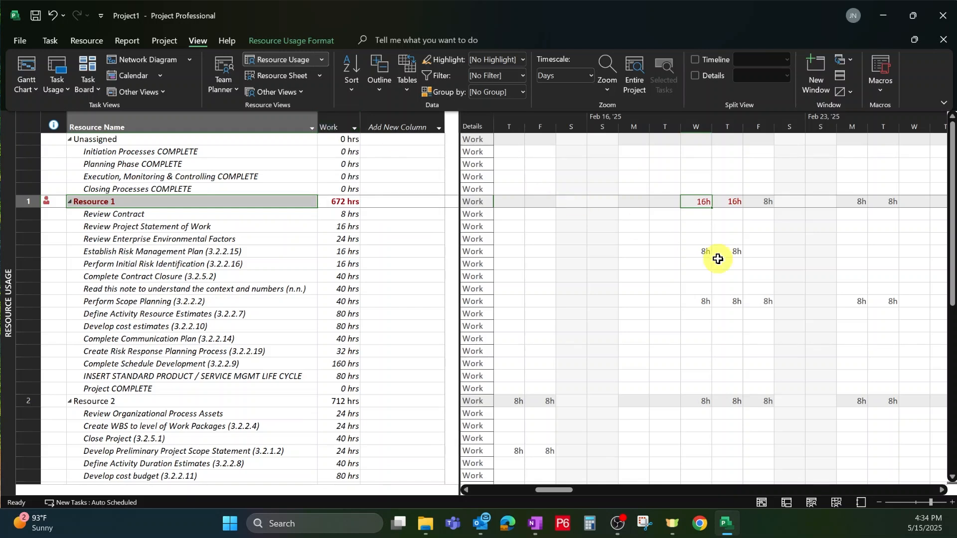
- Check the total work and the daily hours of Resource 1's Establish Risk Management Plan (3.2.2.15) assignment
click(690, 249)
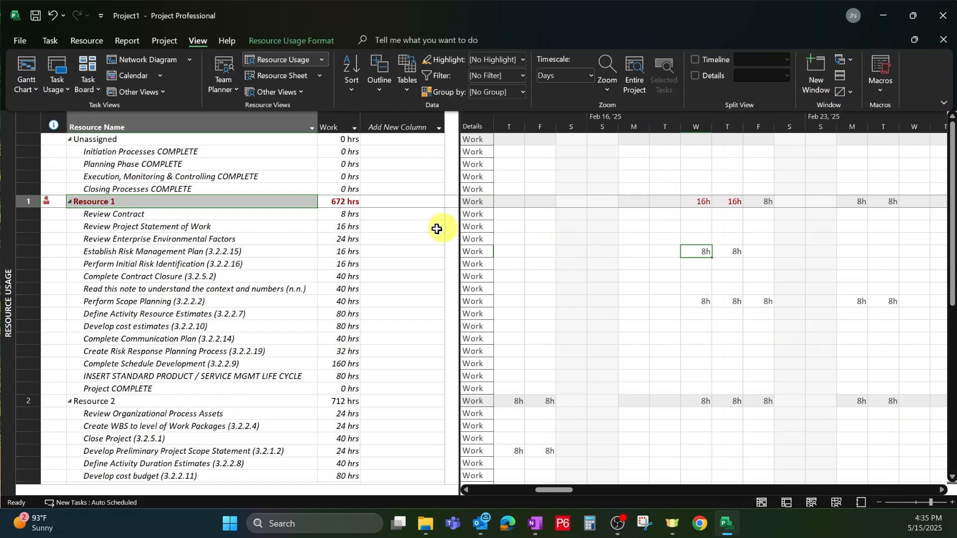
click(342, 252)
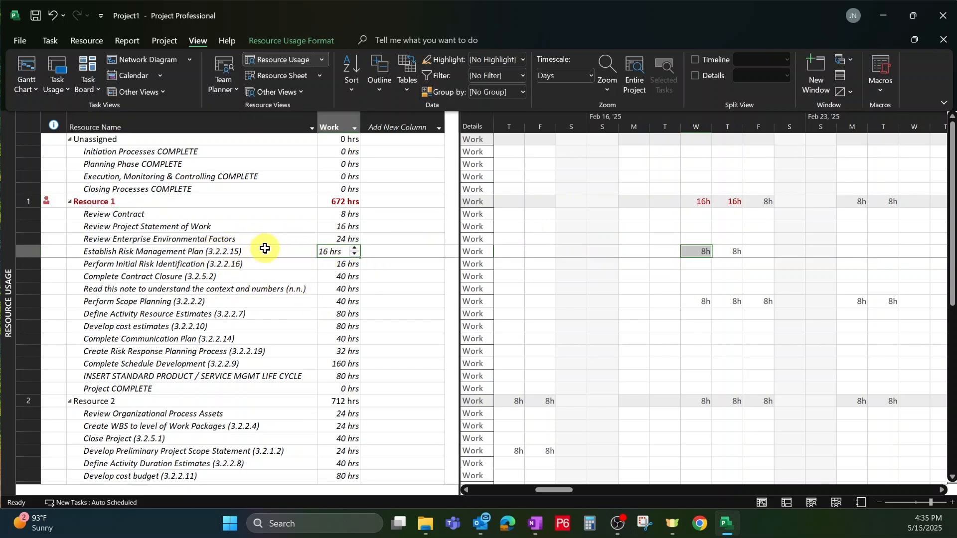
click(737, 252)
click(697, 251)
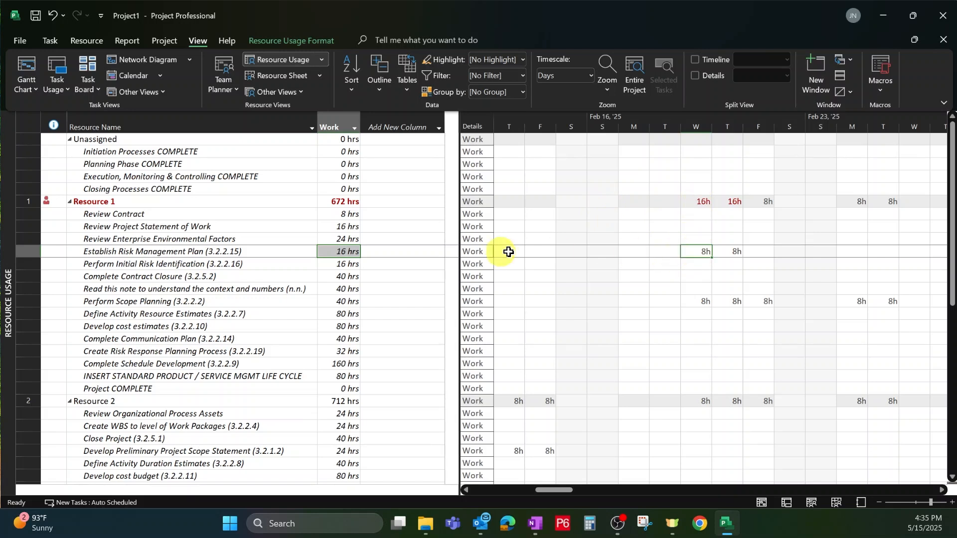
- Highlight Resource 1's Establish Risk Management Plan (3.2.2.15) and Perform Scope Planning (3.2.2.2) assignment rows in yellow
click(26, 251)
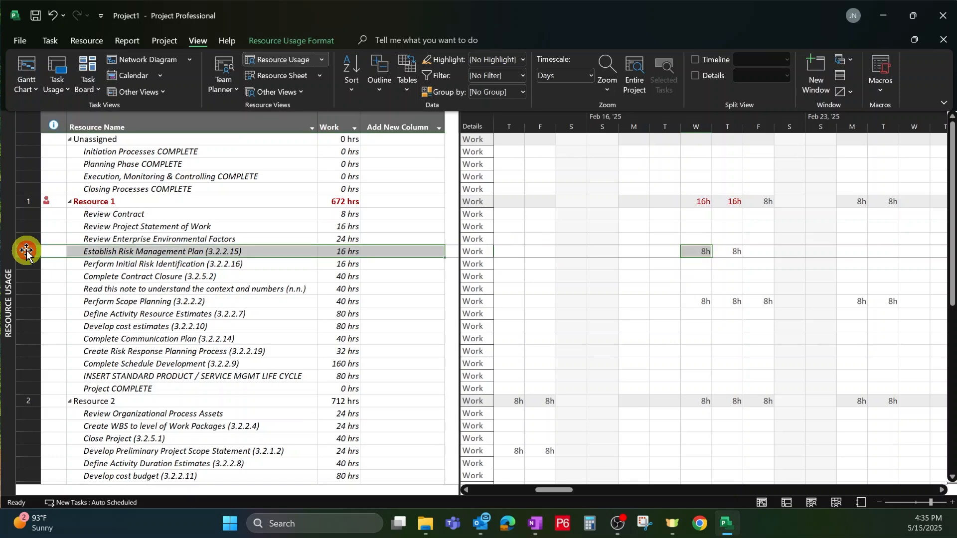
click(51, 40)
click(219, 87)
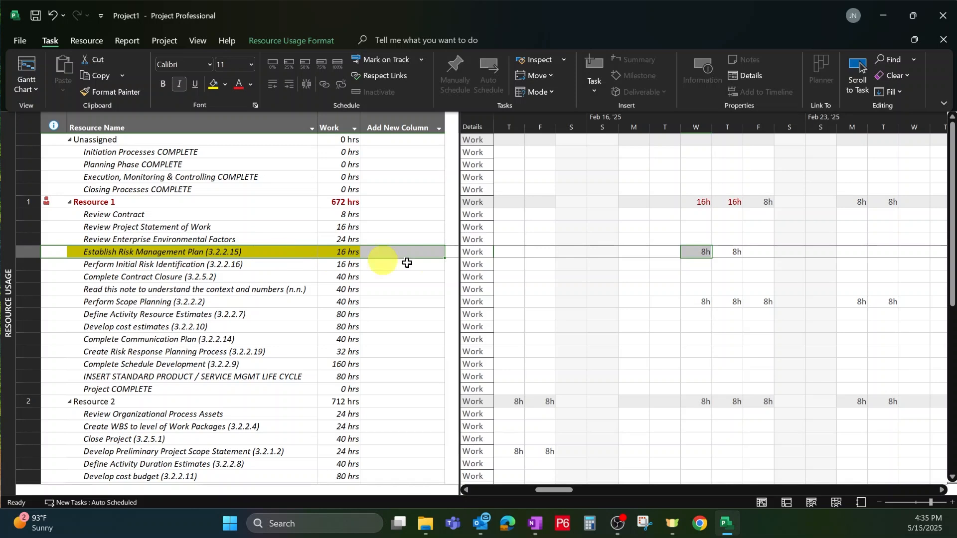
click(696, 302)
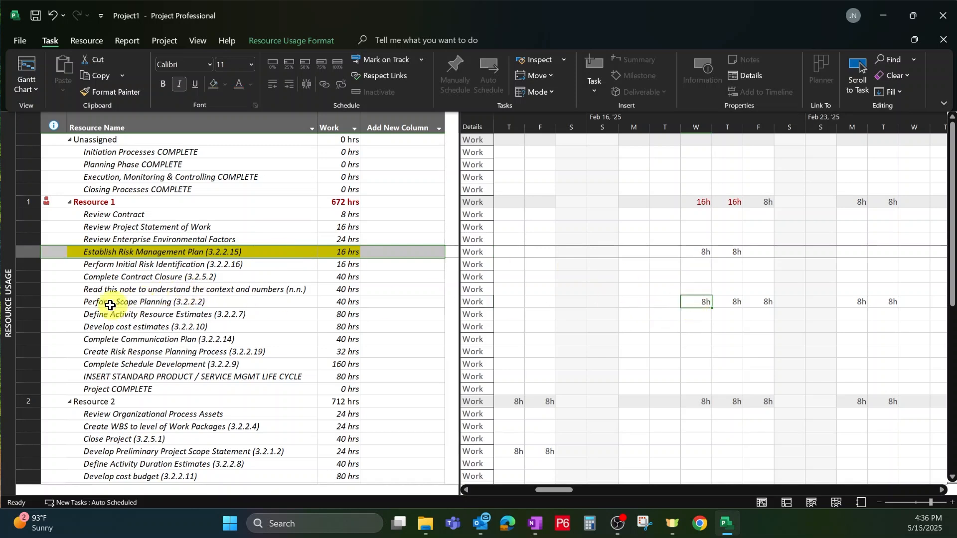
click(31, 301)
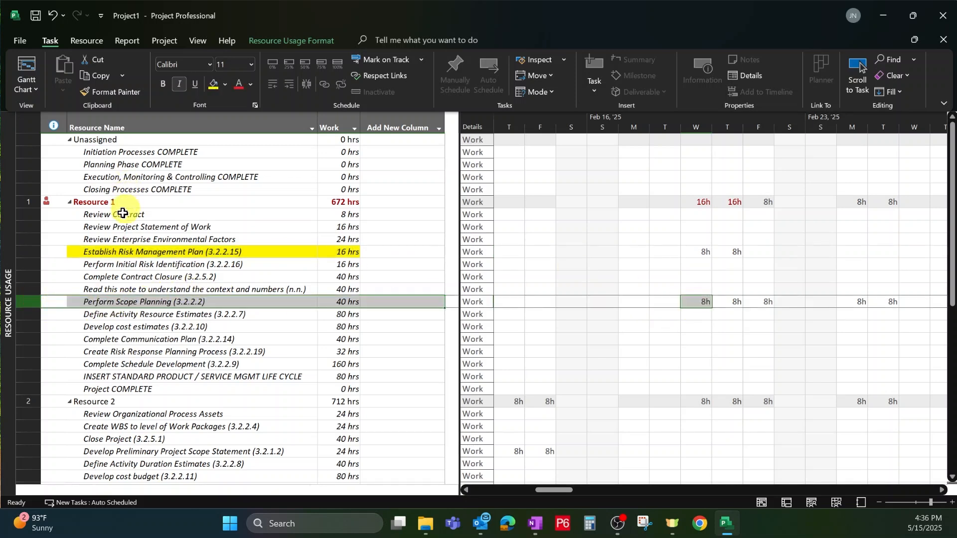
click(214, 87)
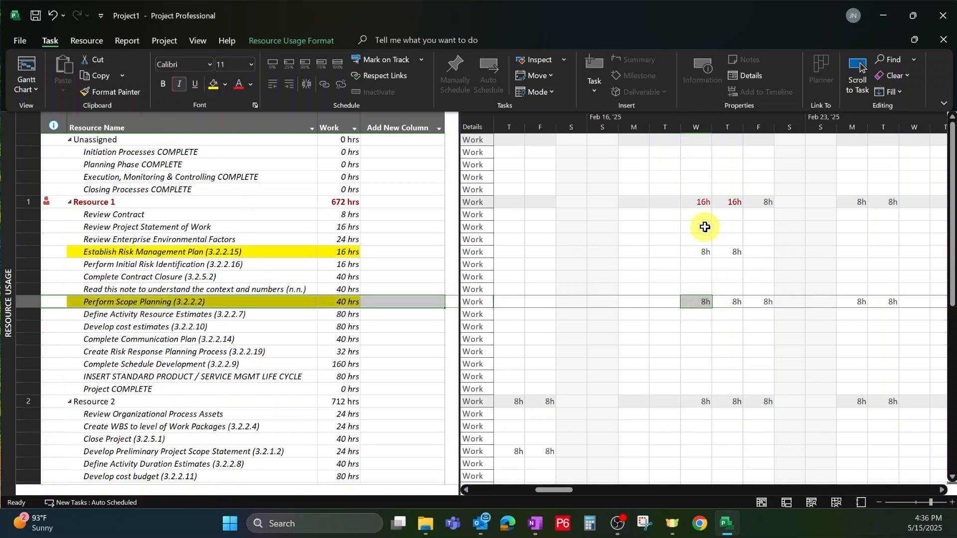
- Compare Resource 1's overallocated Wednesday total with that day's Establish Risk Management Plan hours
click(700, 202)
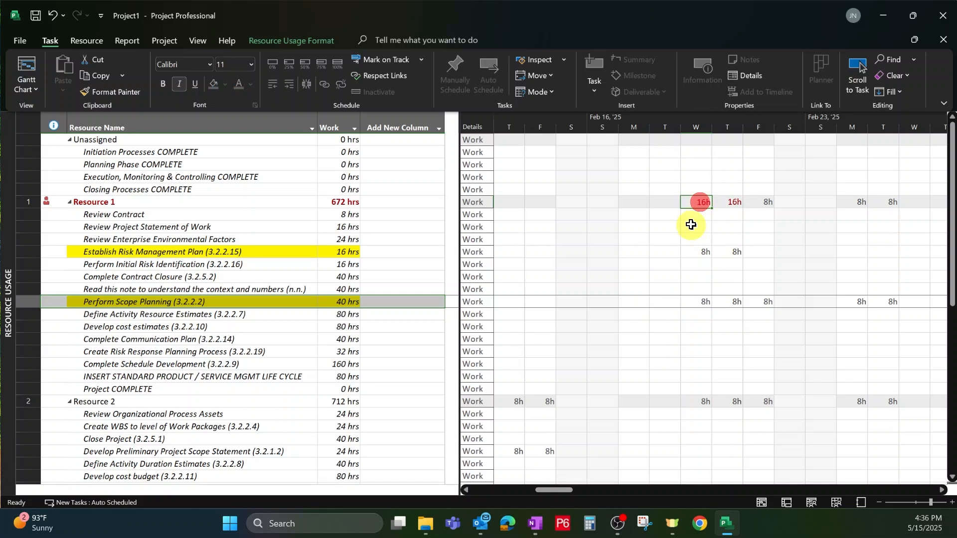
click(697, 251)
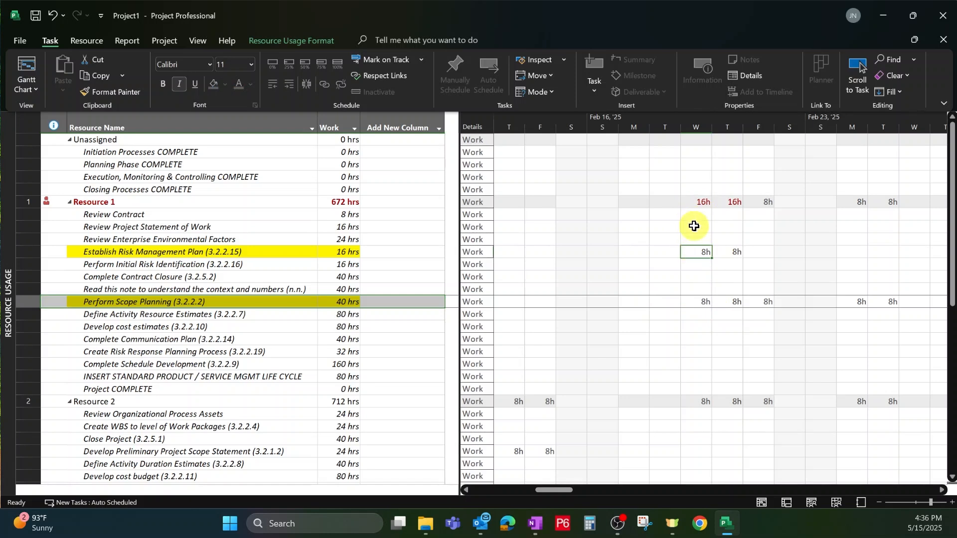
click(695, 201)
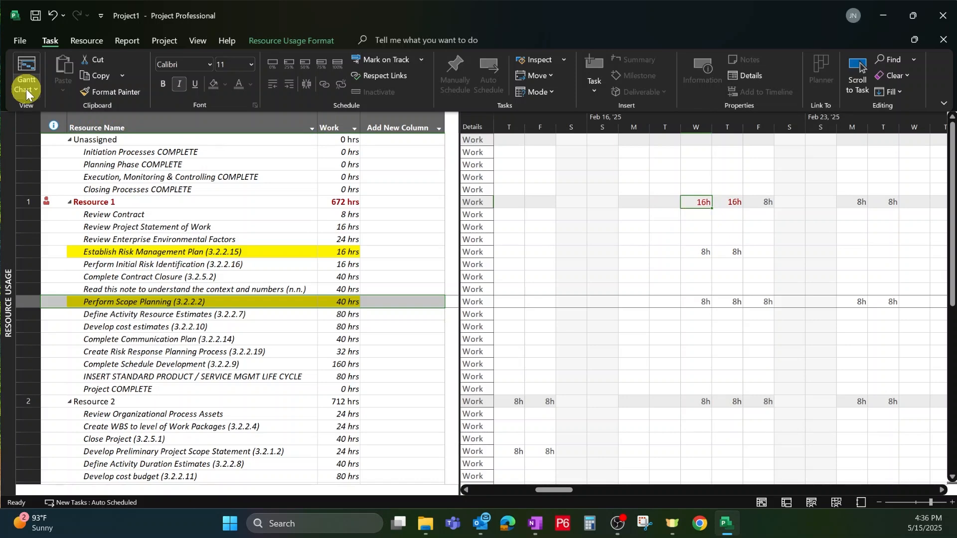
- Switch from the Resource Usage view to the Resource Sheet view
click(85, 40)
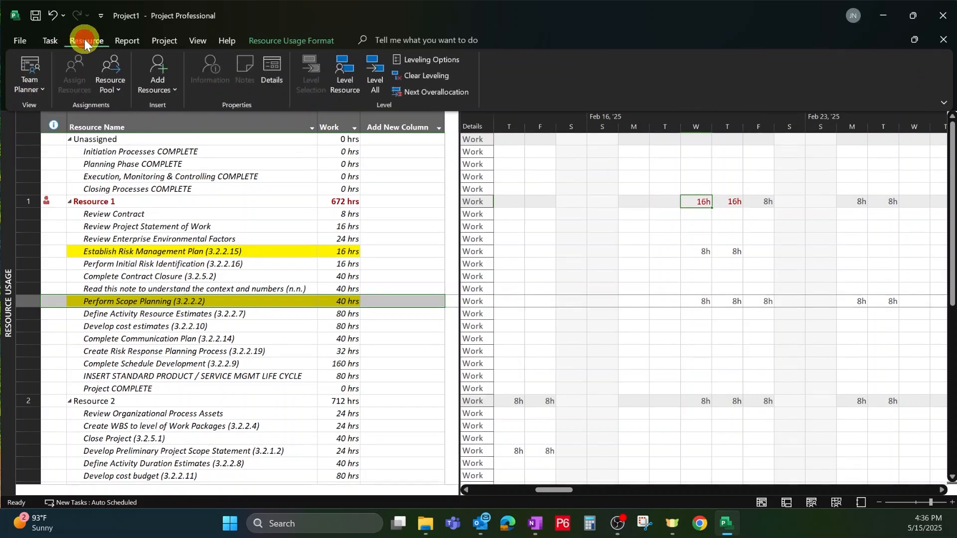
click(50, 41)
click(31, 90)
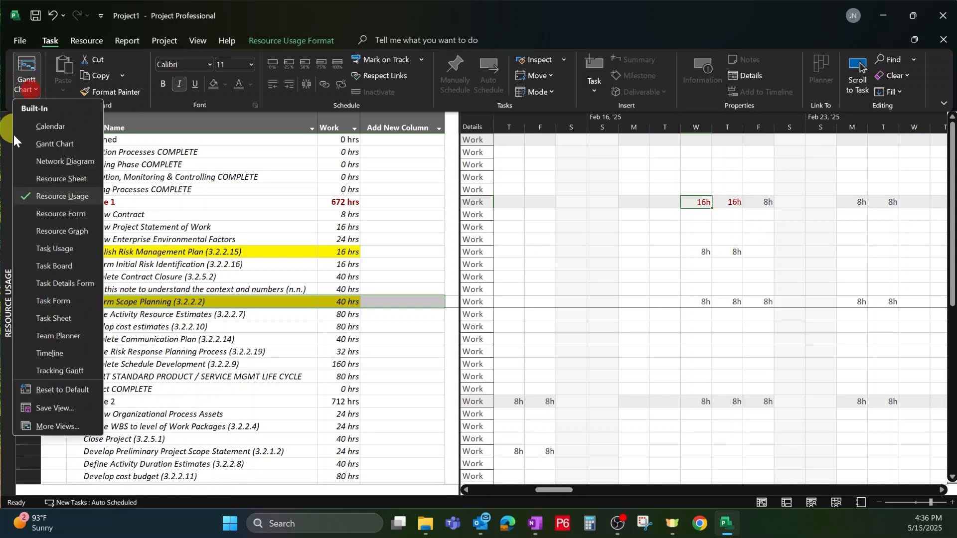
click(59, 179)
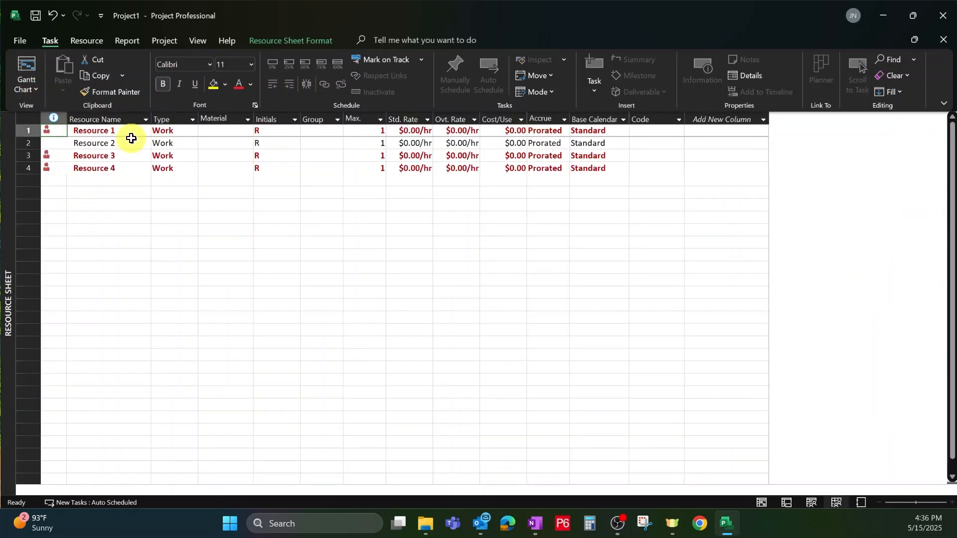
- Check the maximum units assigned to Resource 2 and Resource 1 in the Resource Sheet
click(114, 142)
key(Right)
key(Right)
key(Right)
key(Right)
key(Right)
key(Right)
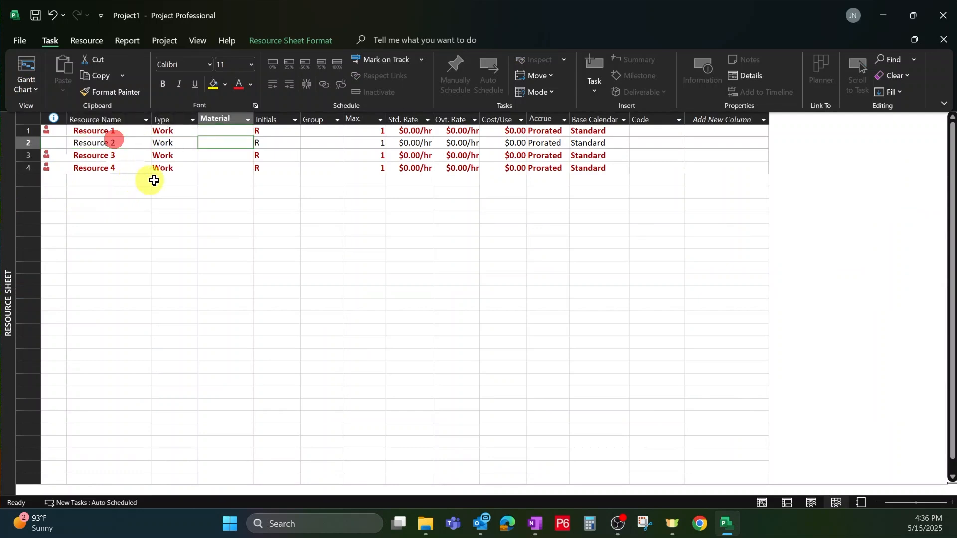
key(Left)
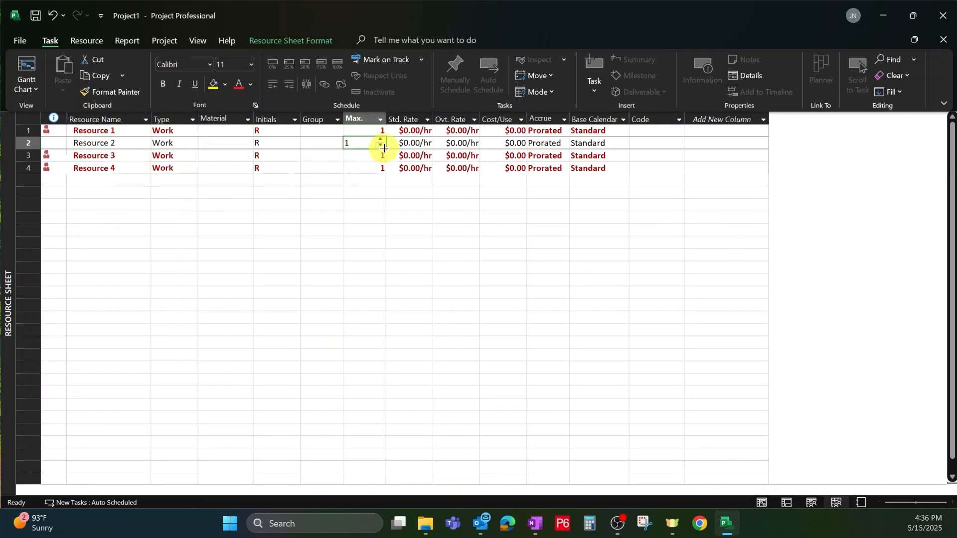
key(Up)
key(Left)
key(Left)
key(Left)
key(Right)
key(Right)
key(Right)
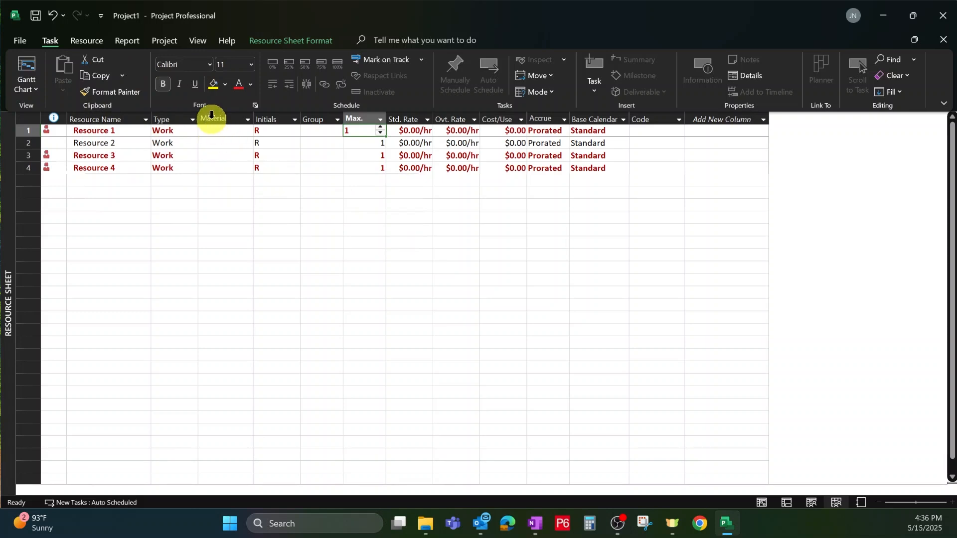
- Return to the Resource Usage view
click(37, 85)
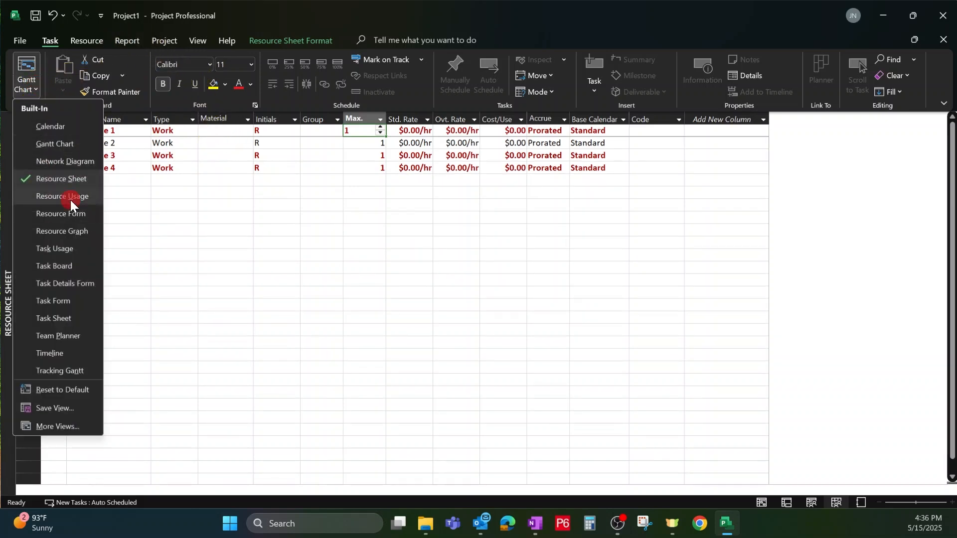
click(70, 198)
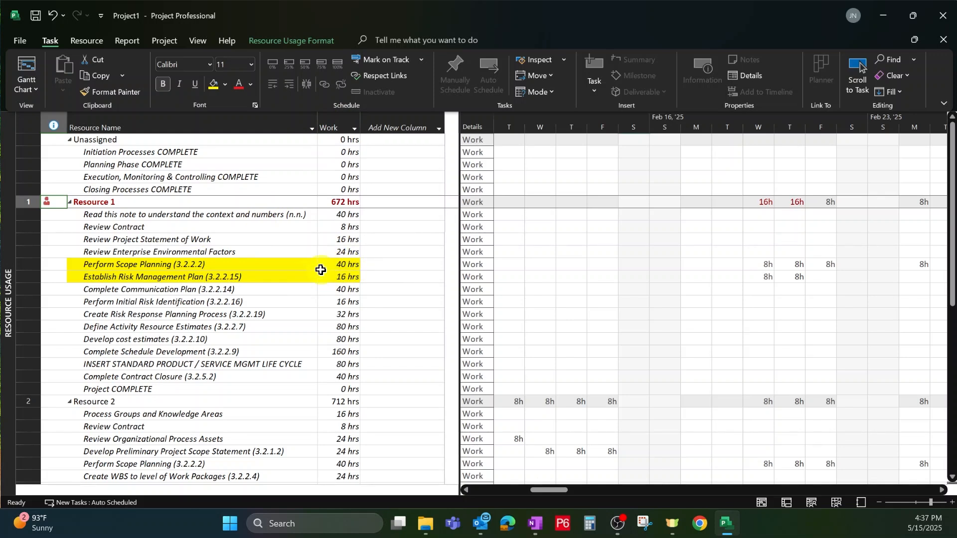
- Add a WBS column after the Work column in the Resource Usage table and check the code of Review Enterprise Environmental Factors
click(441, 127)
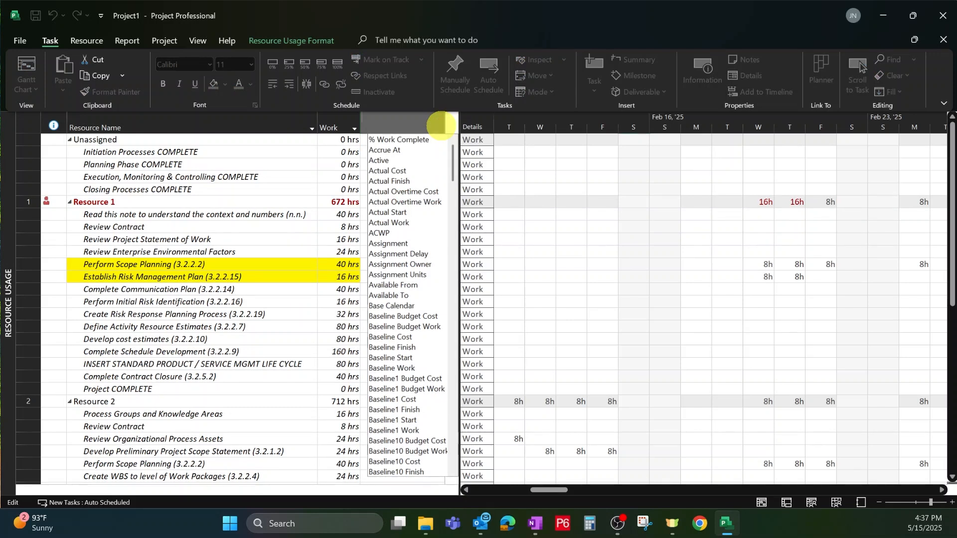
text(wb)
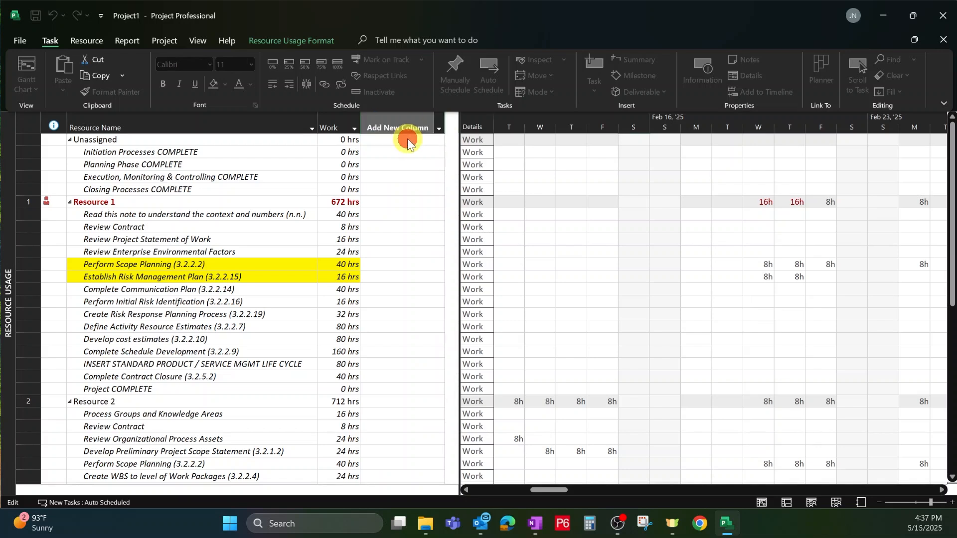
click(408, 139)
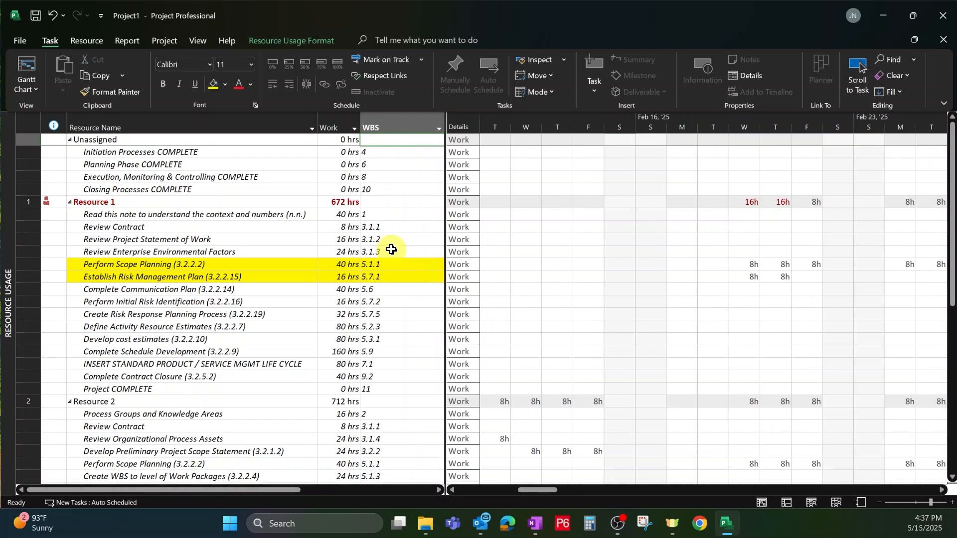
click(392, 251)
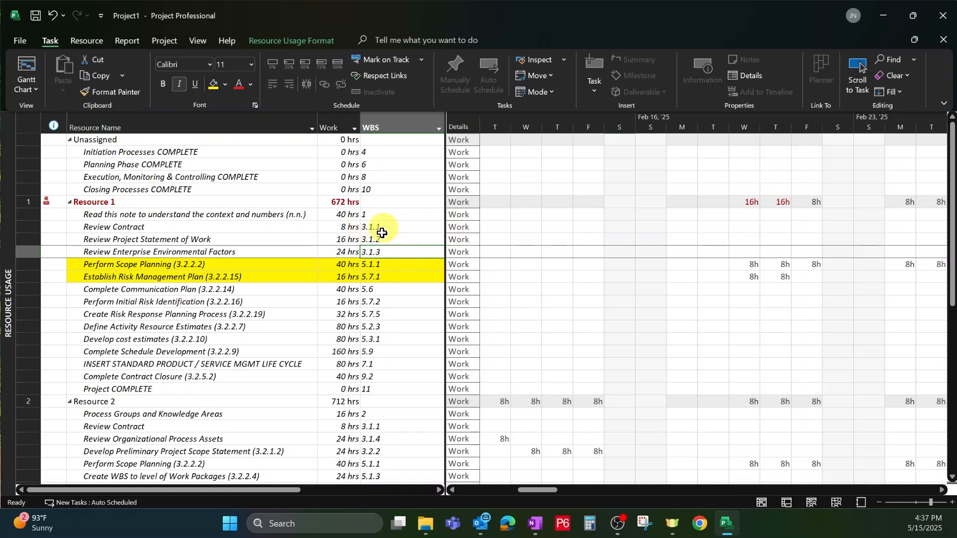
- Open the Gantt Chart view and collapse the task outline to Level 1, keeping the PMI Process summary expanded
click(27, 72)
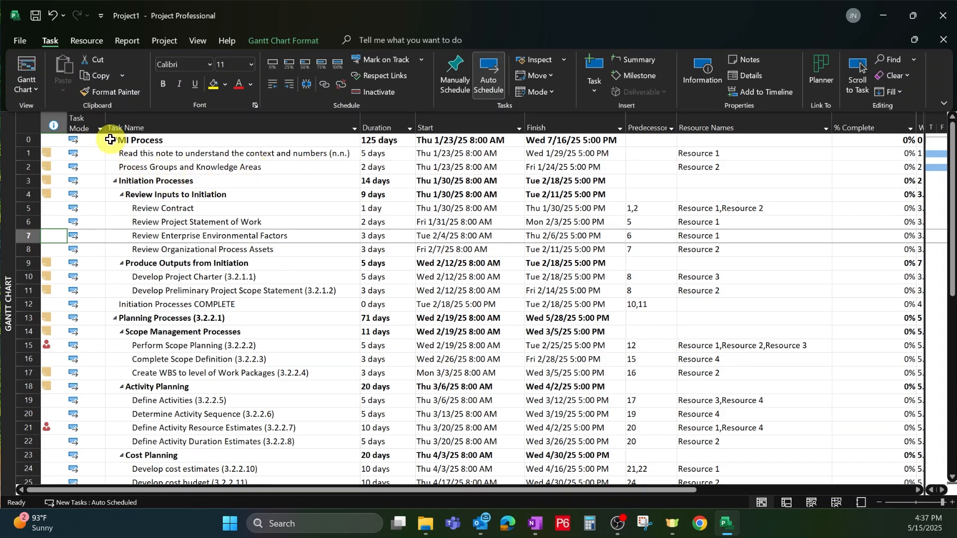
click(195, 41)
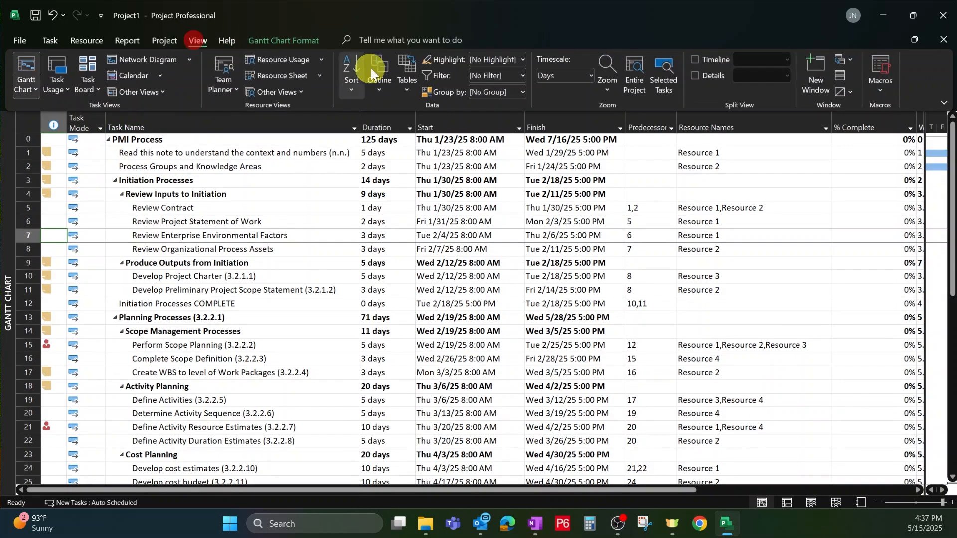
click(381, 86)
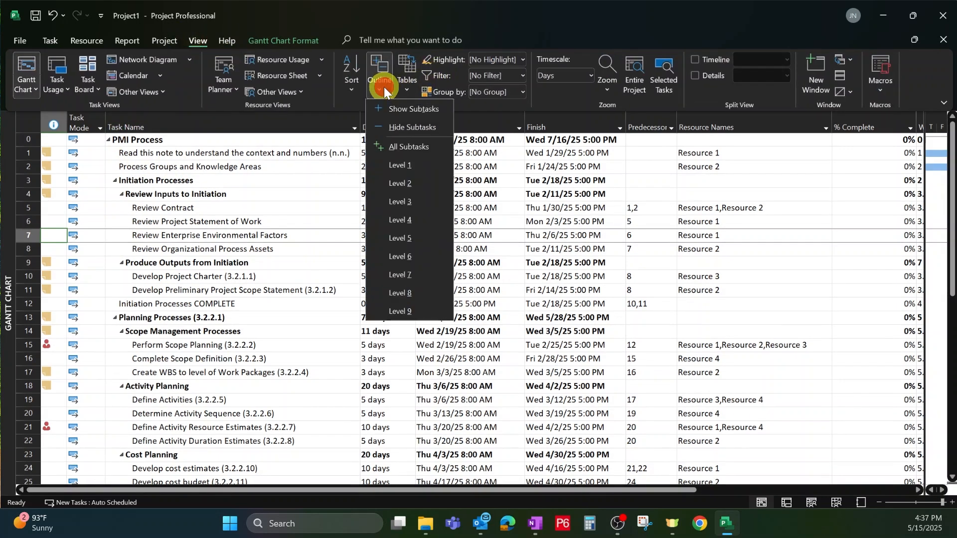
click(406, 167)
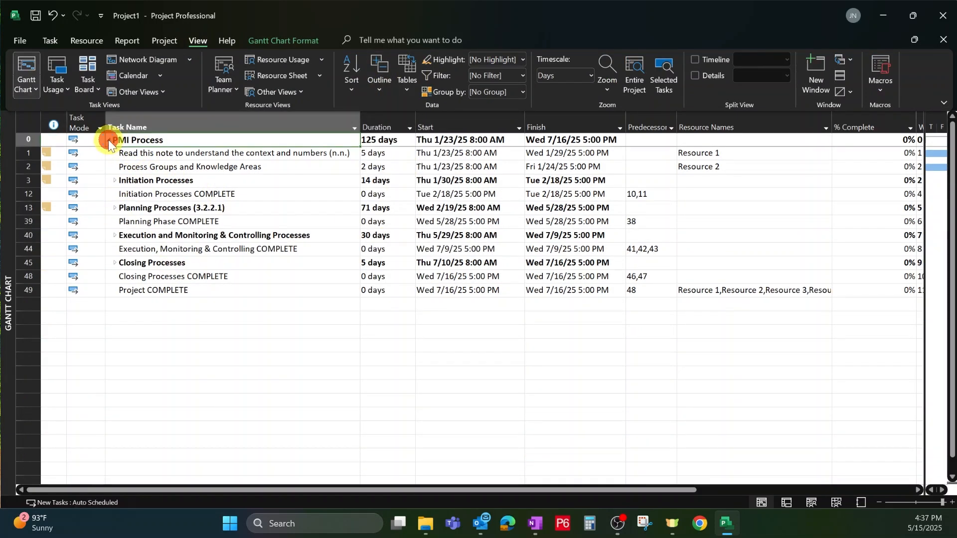
click(109, 141)
click(110, 140)
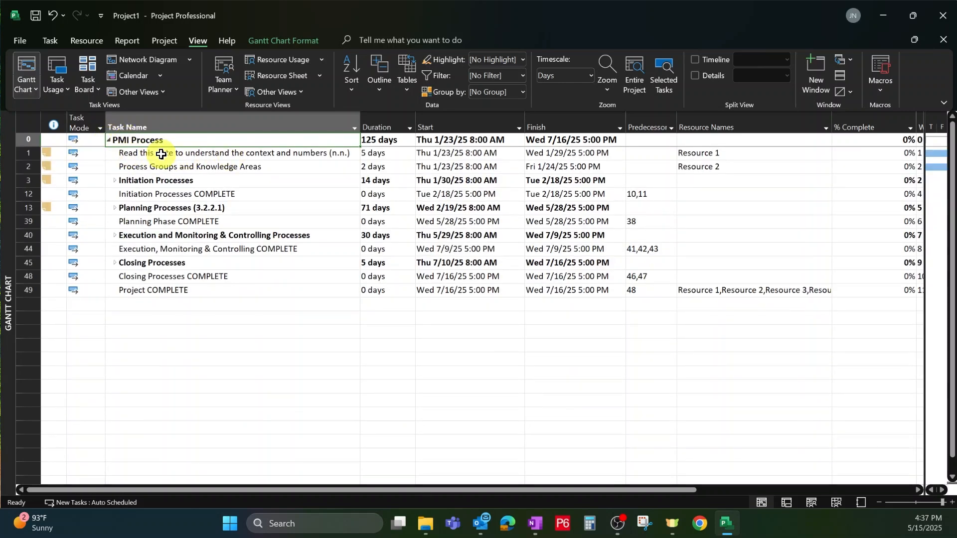
- Expand the Initiation Processes summary and check the WBS code of its Review Contract task
click(114, 181)
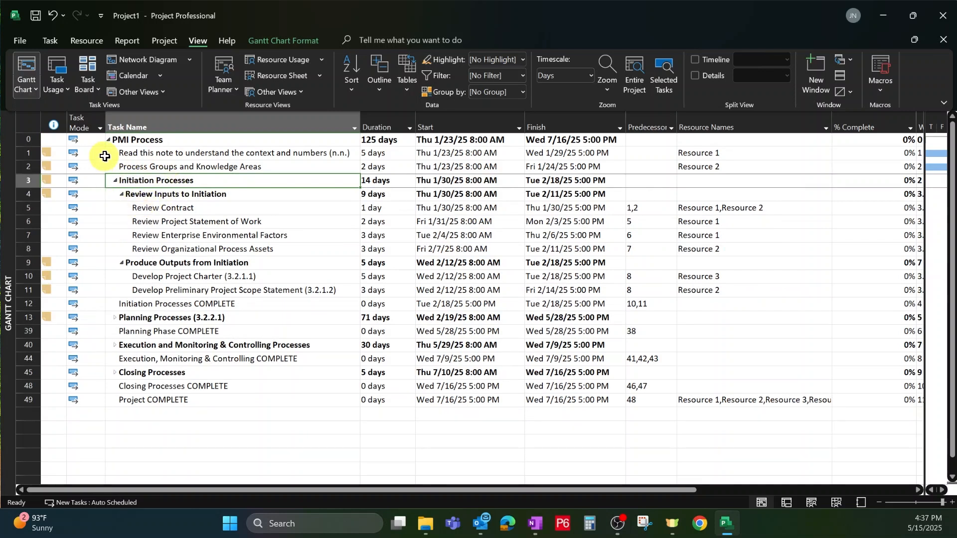
click(143, 193)
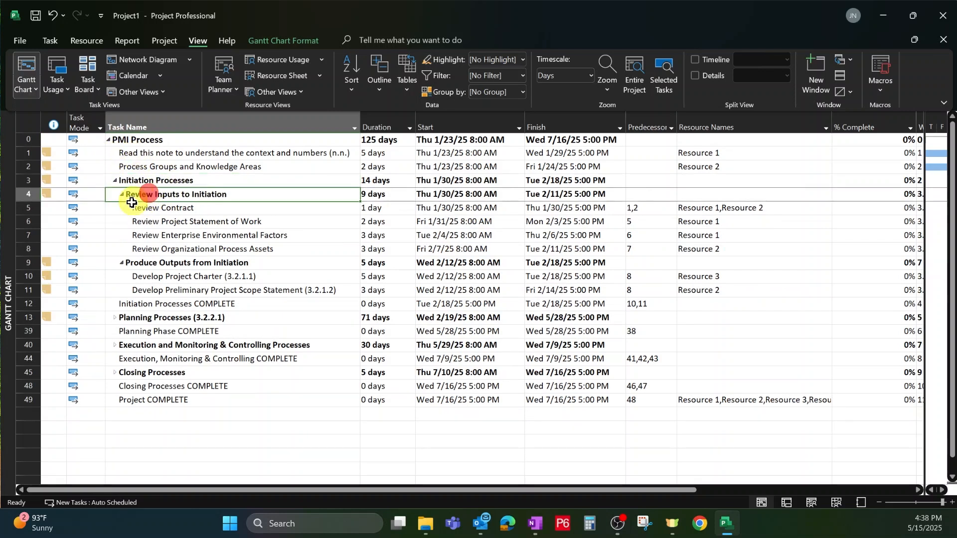
click(143, 208)
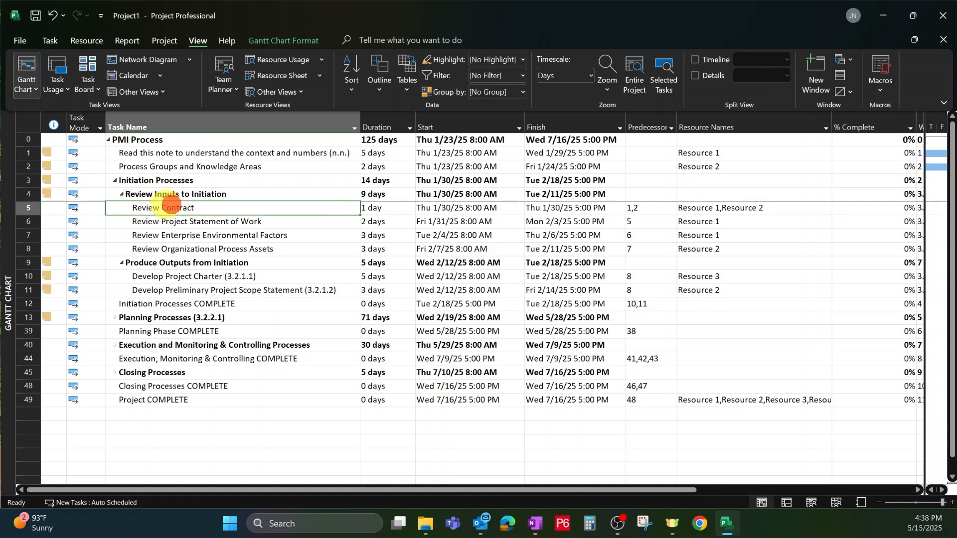
click(880, 206)
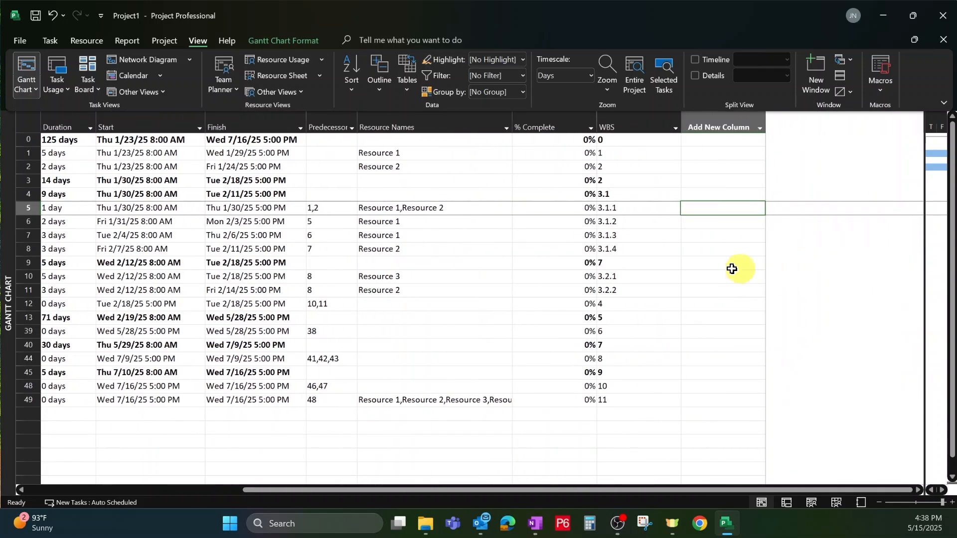
click(625, 206)
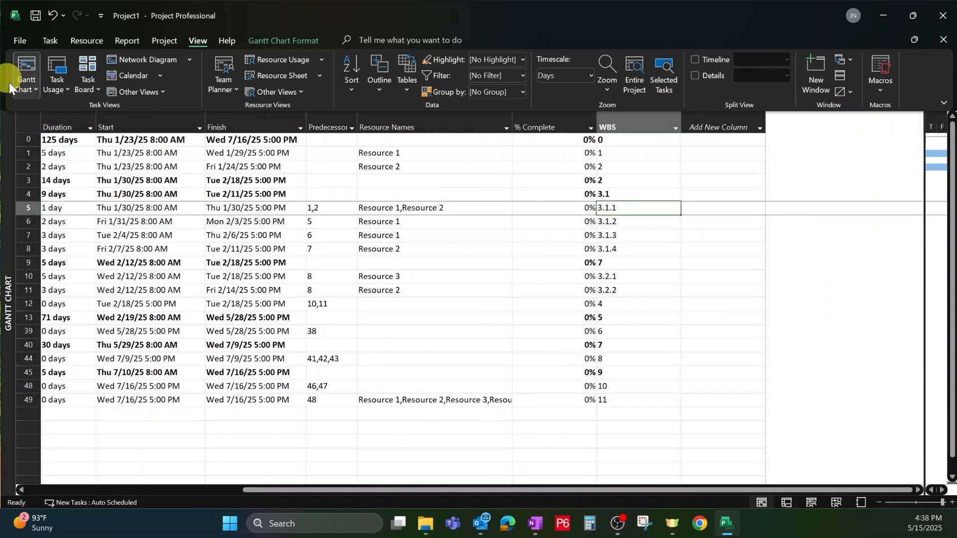
- Switch back to the Resource Usage view and check the WBS code of Resource 1's Review Project Statement of Work assignment
click(27, 88)
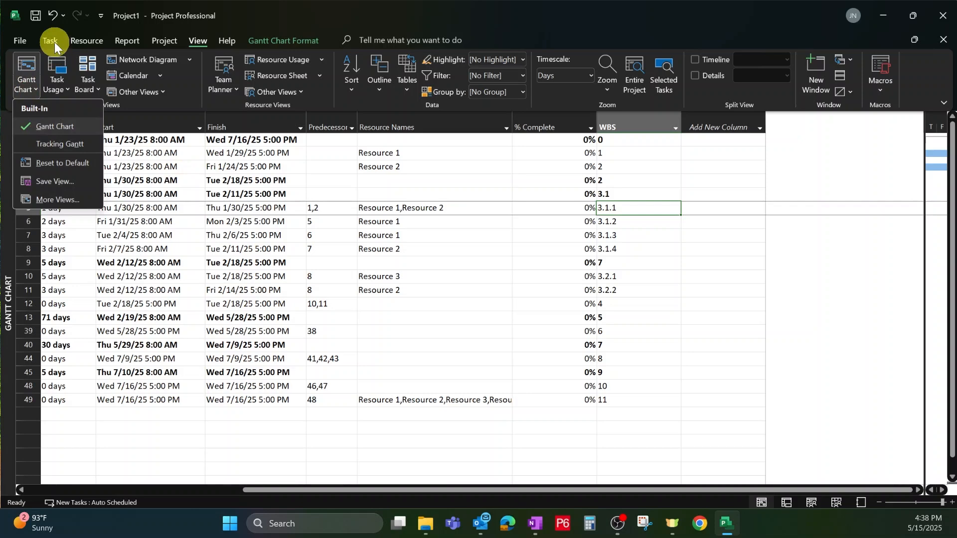
click(242, 206)
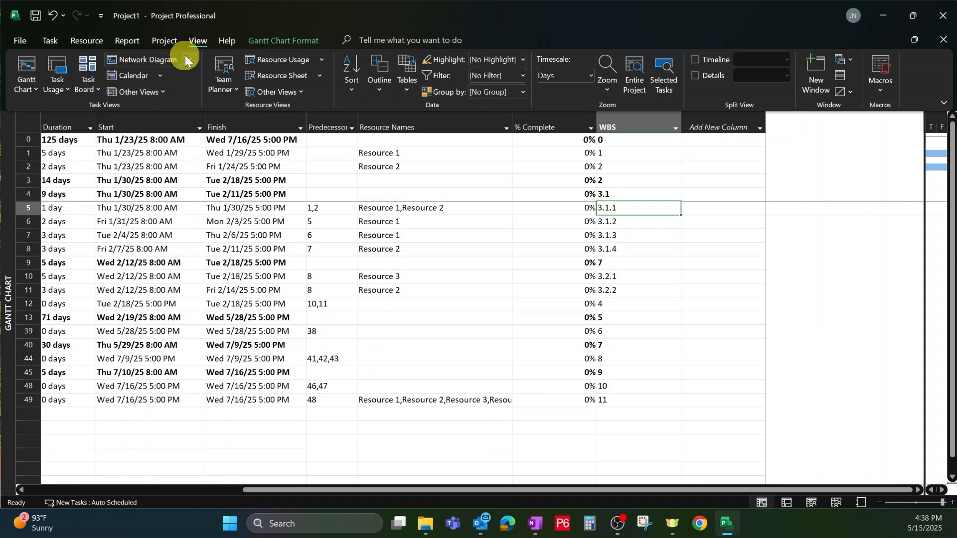
click(53, 42)
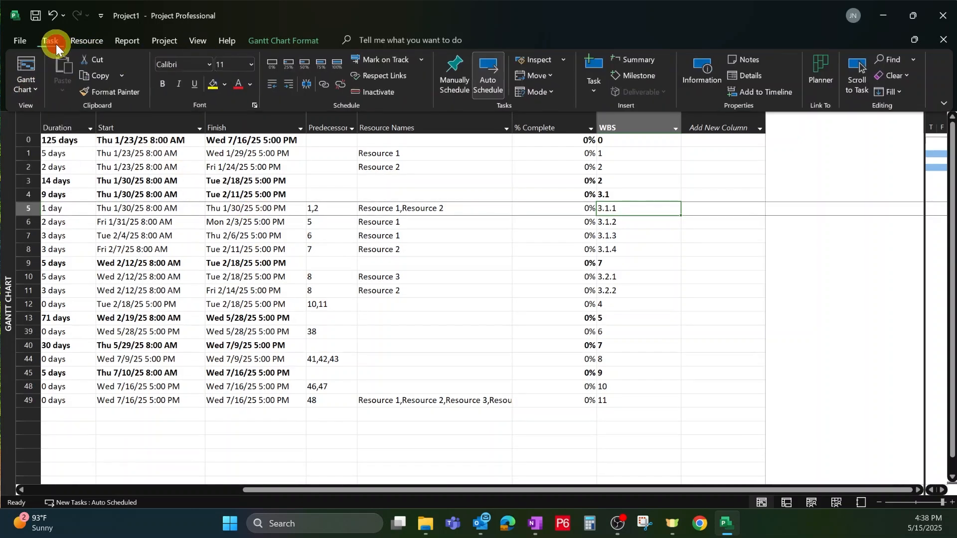
click(31, 89)
click(54, 194)
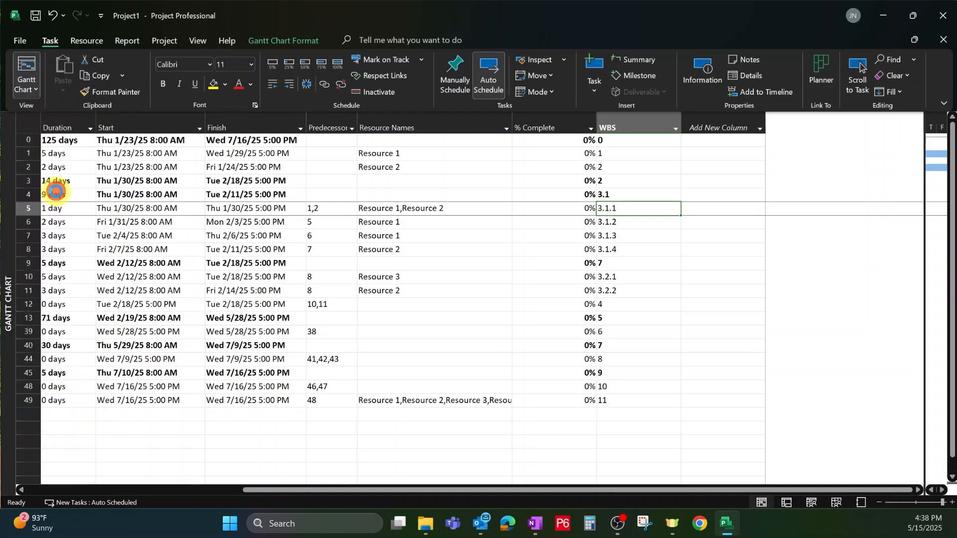
click(381, 239)
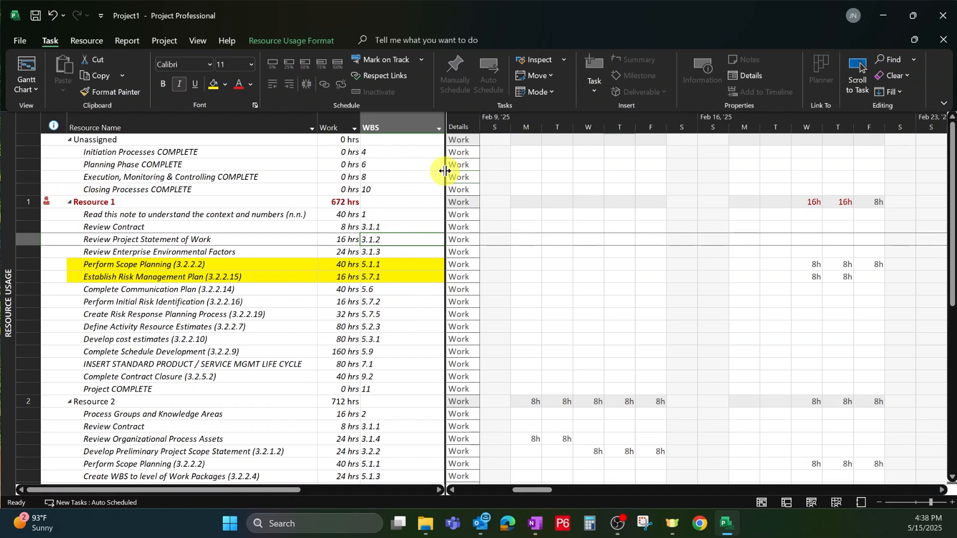
- Widen the table area and remove the WBS column from the Resource Usage table
drag(445, 171, 717, 171)
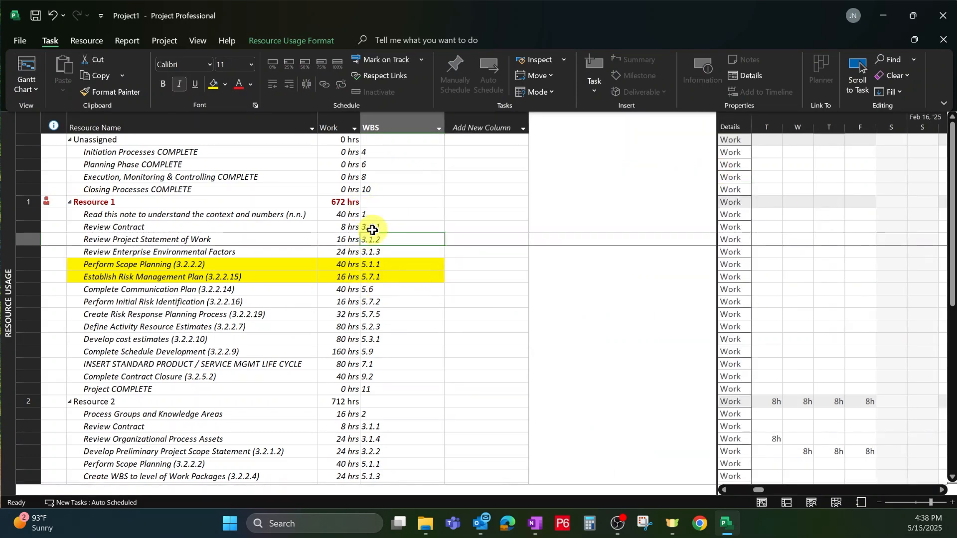
click(401, 126)
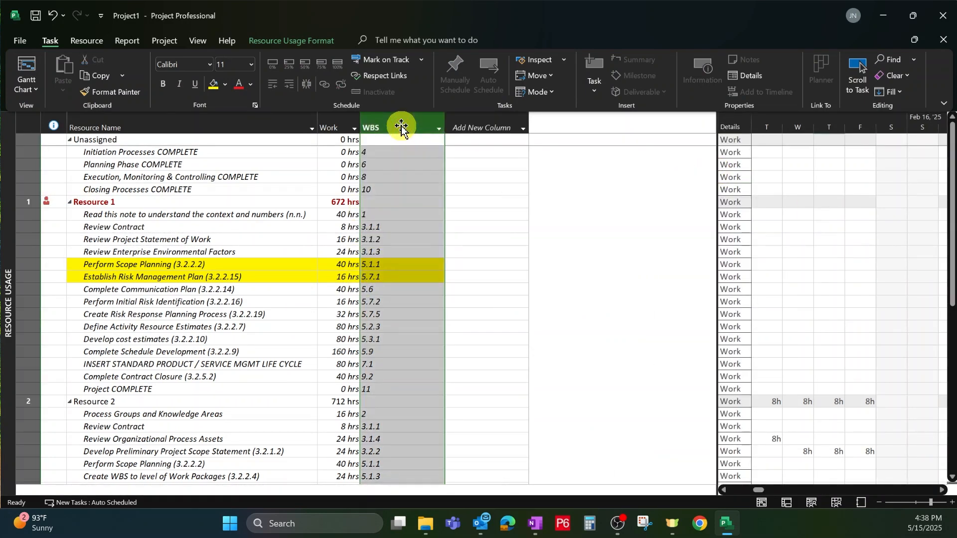
key(Delete)
- Add a Task Summary Name column after Work and widen it so the summary names fit
drag(445, 156, 556, 163)
click(438, 126)
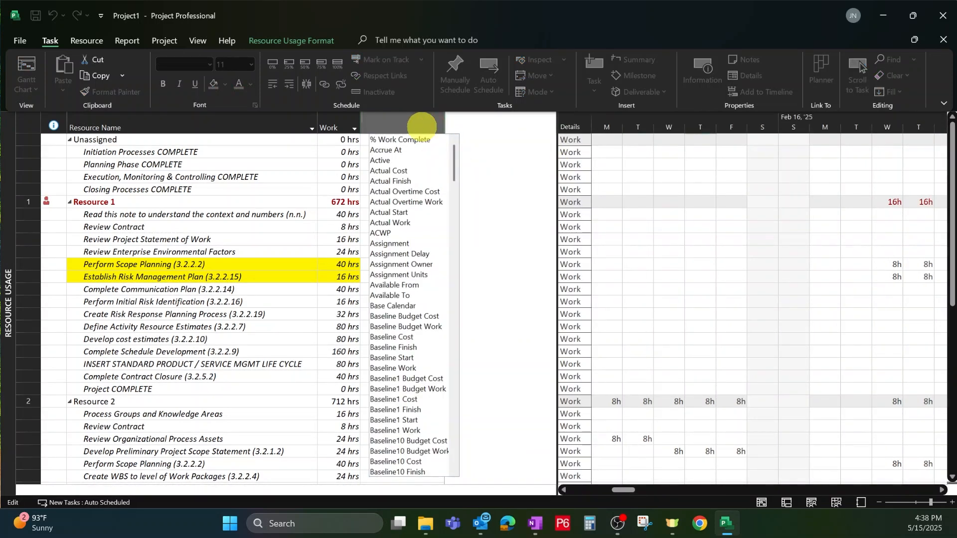
text(task Outline Number)
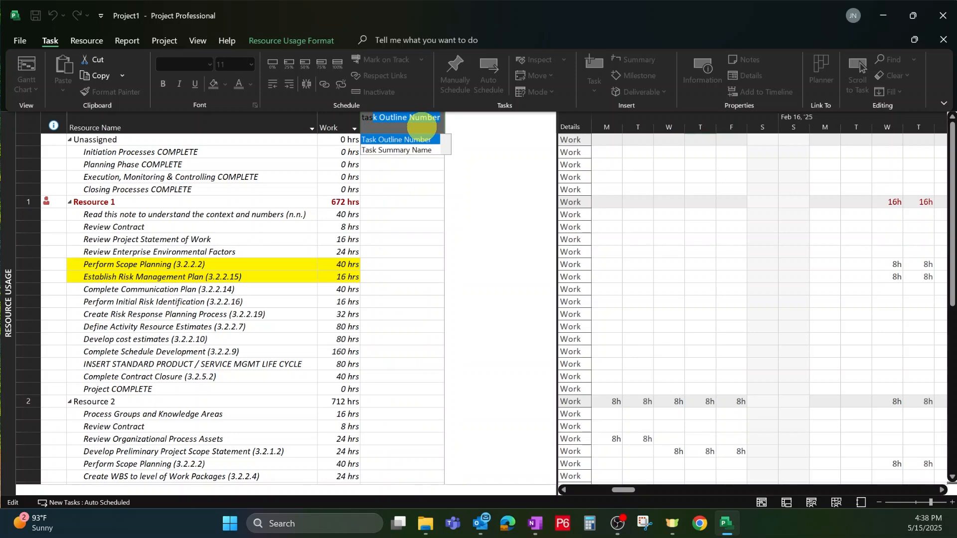
click(389, 150)
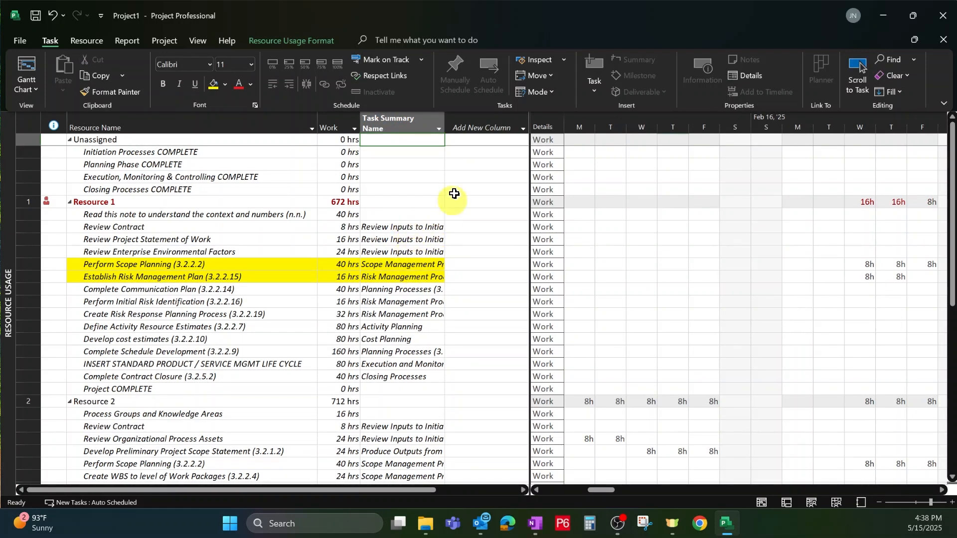
drag(444, 117, 487, 122)
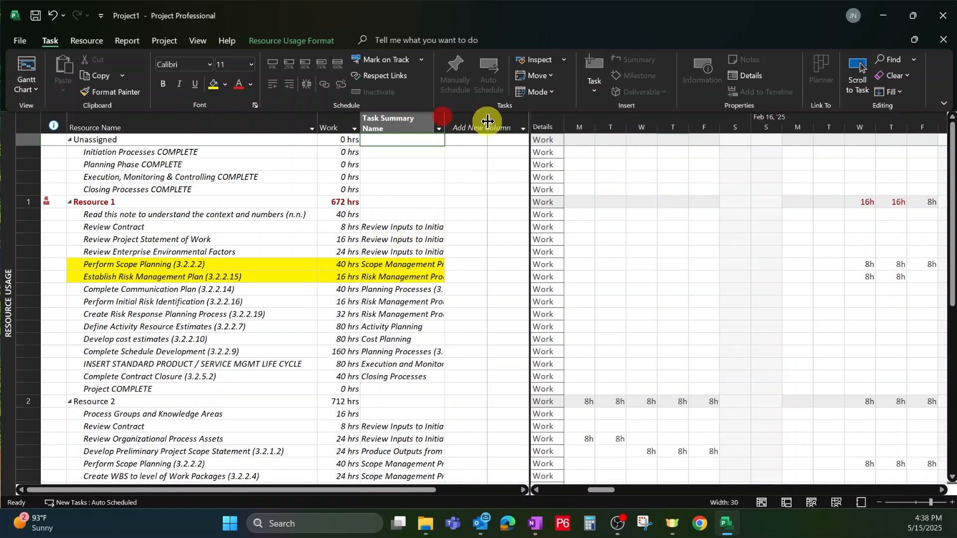
- Check the summary task name of Resource 1's Perform Scope Planning (3.2.2.2) assignment
click(178, 269)
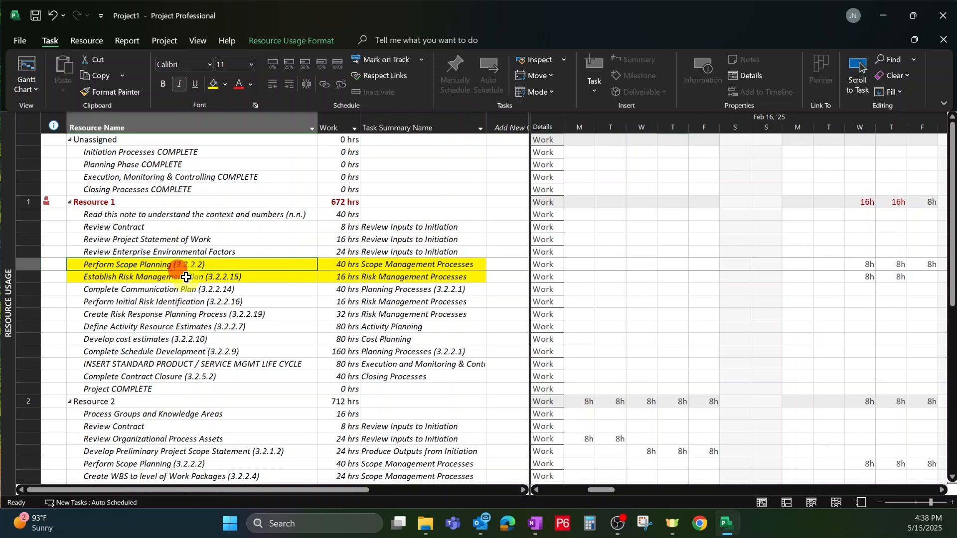
key(Right)
key(Right)
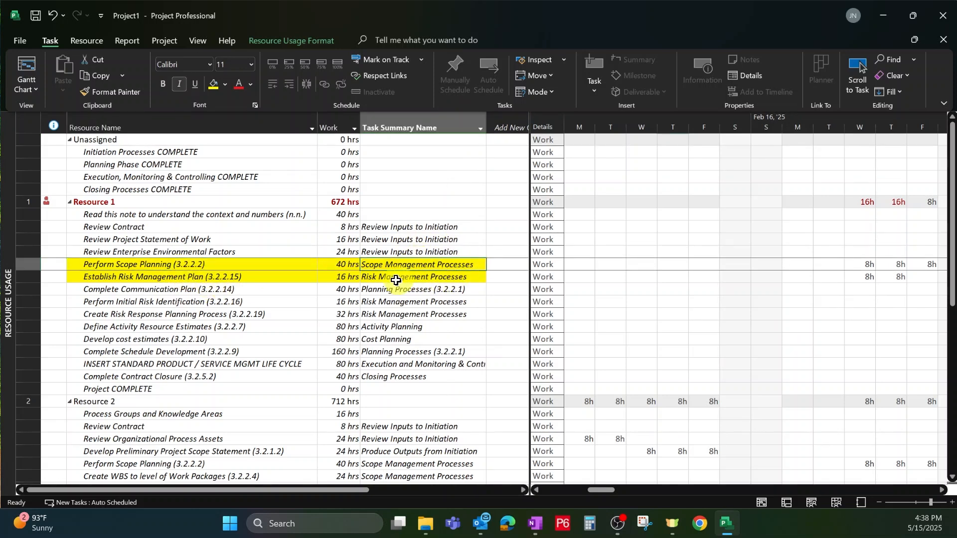
- Review the summary task names of Resource 1's Establish Risk Management Plan (3.2.2.15) assignment and the assignments below it
key(Down)
key(Down)
key(Down)
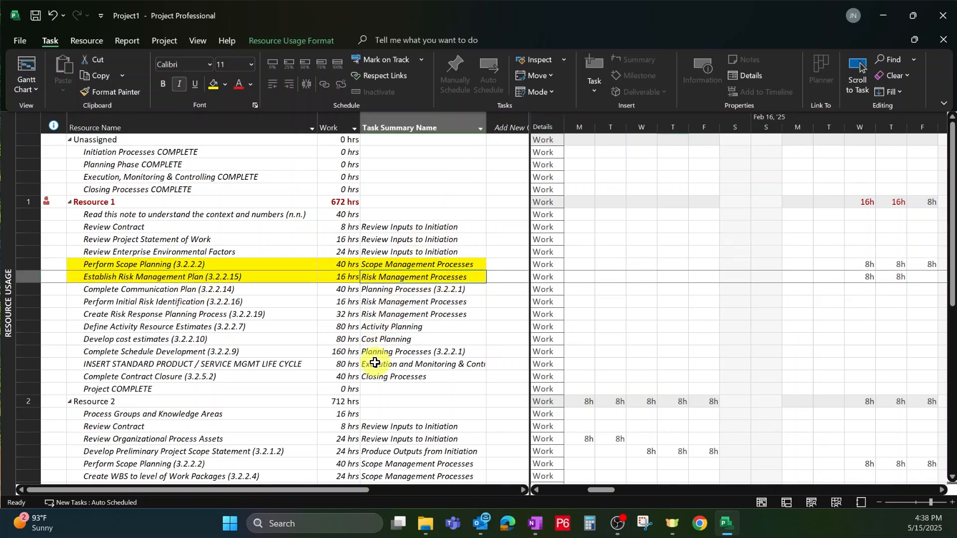
key(Down)
key(Down)
scroll(409, 329, down, 2)
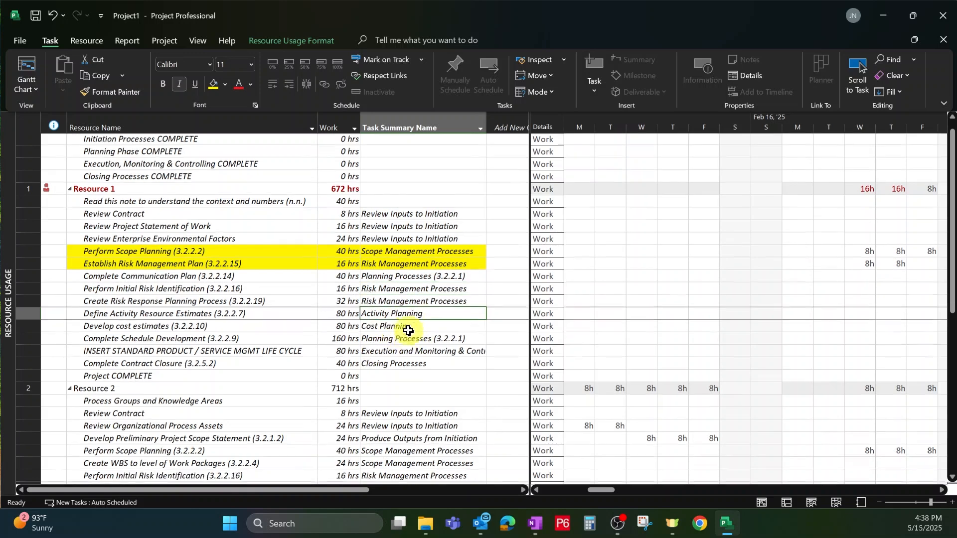
scroll(412, 324, up, 2)
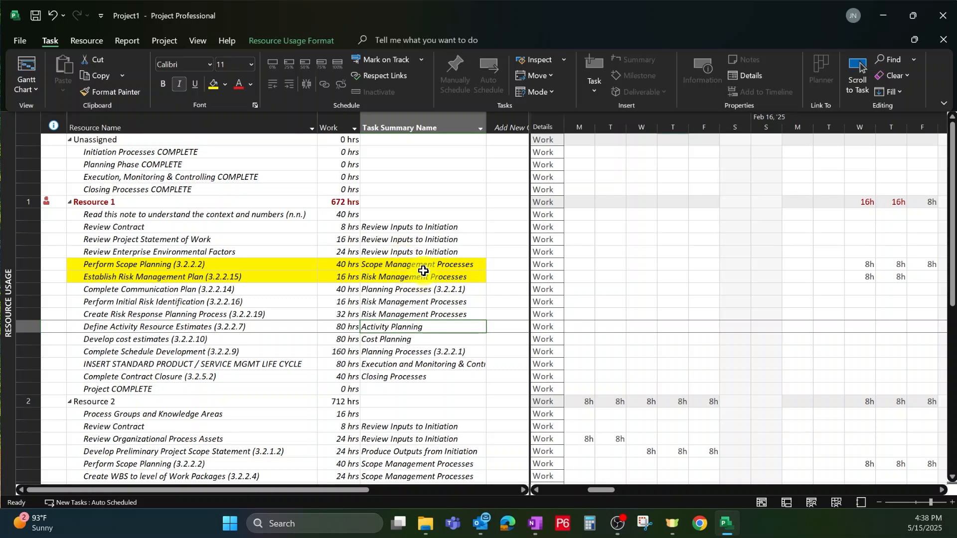
- Widen the table area and add a Start column after Task Summary Name
drag(530, 212, 746, 210)
click(565, 124)
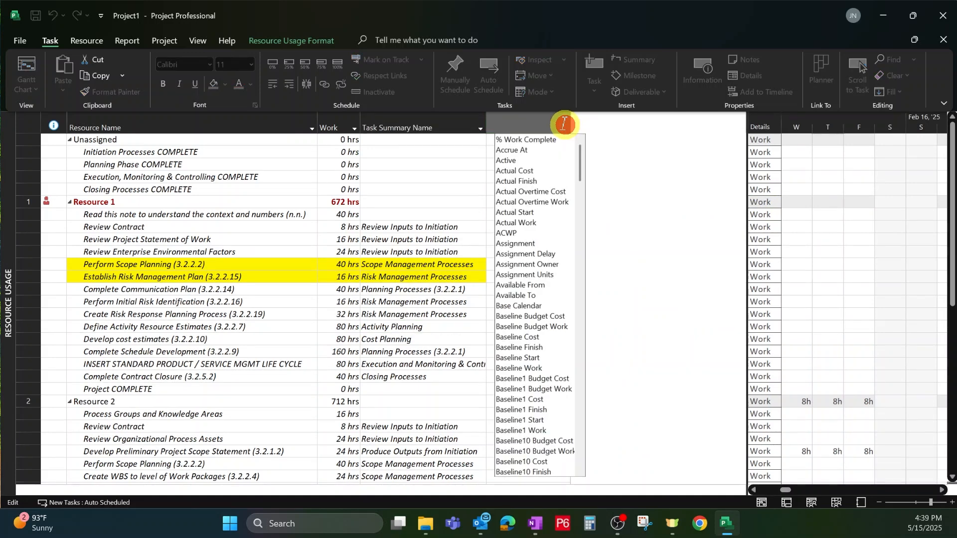
text(standard Rate)
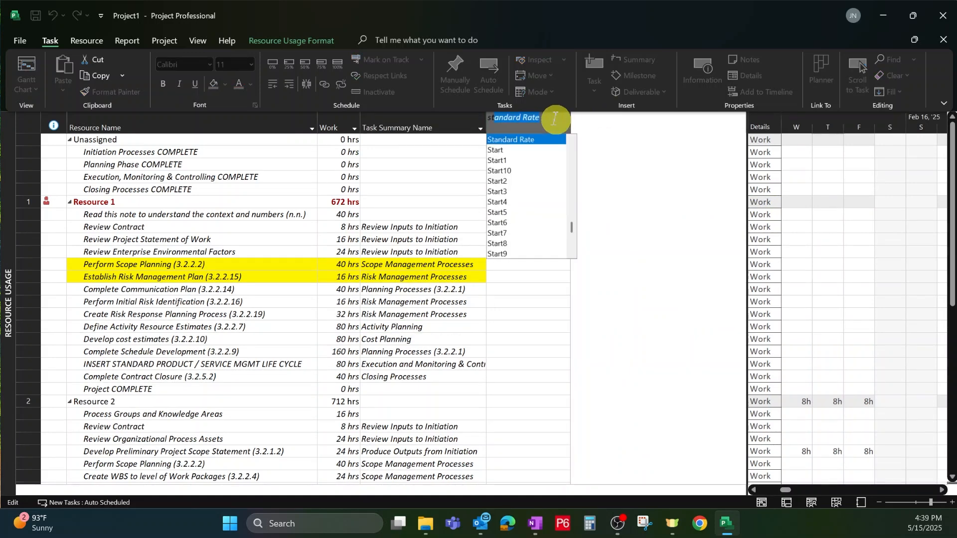
click(497, 149)
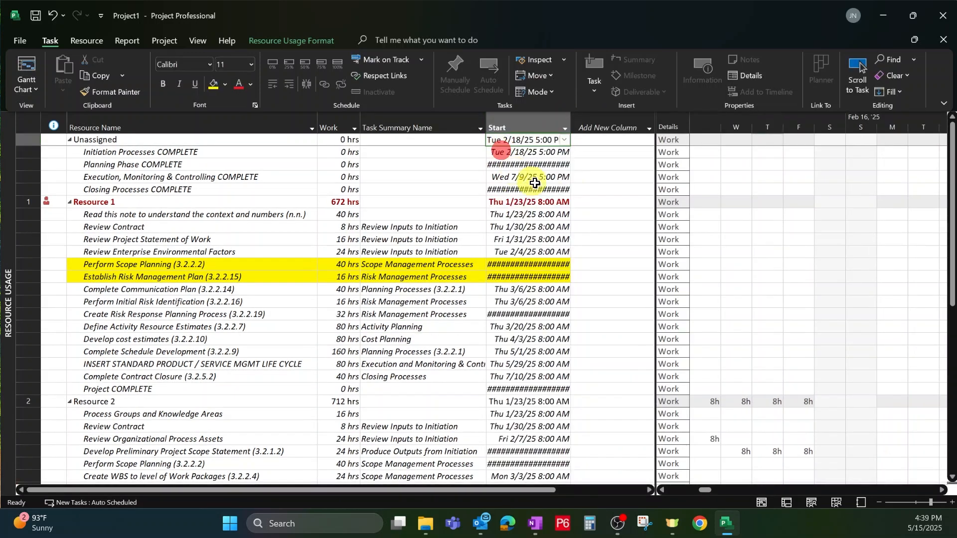
click(645, 125)
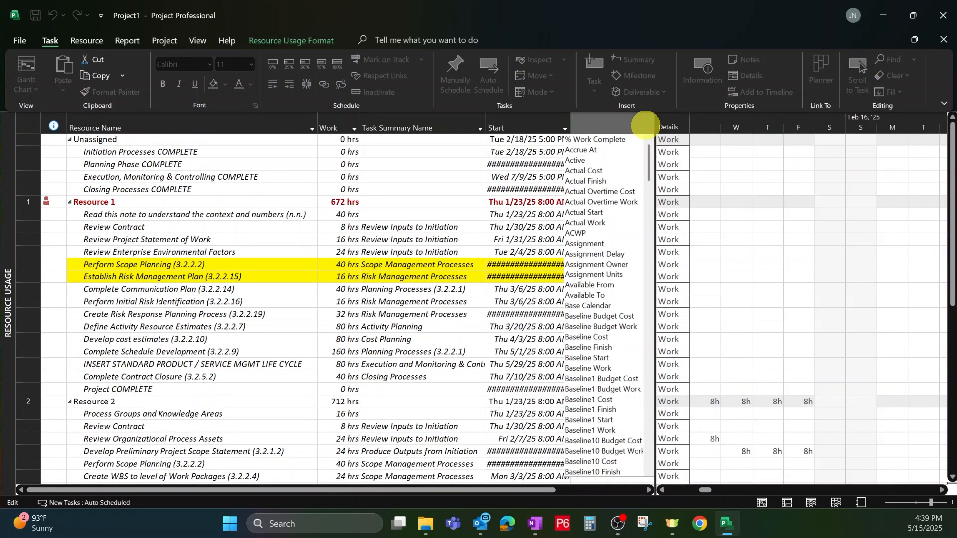
text(f)
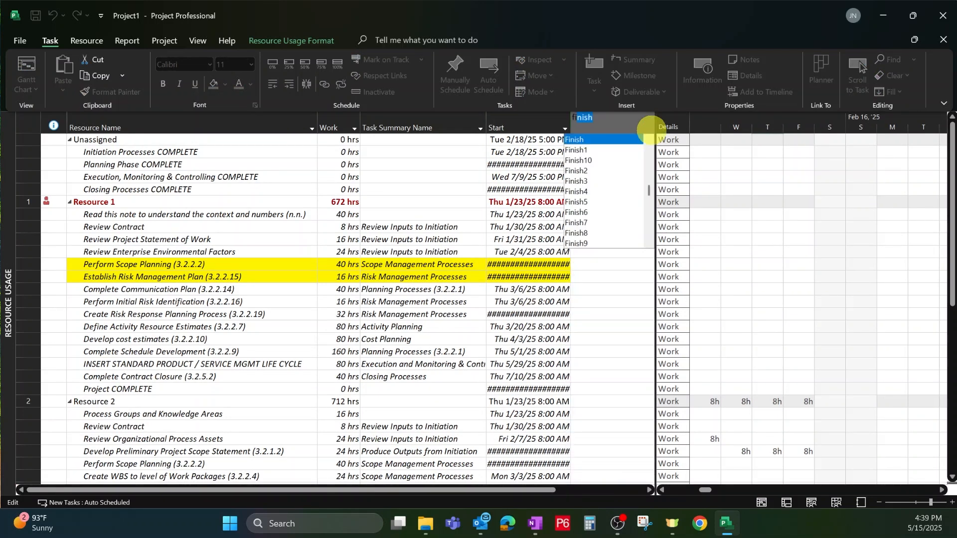
key(BackSpace)
key(BackSpace)
key(BackSpace)
key(Escape)
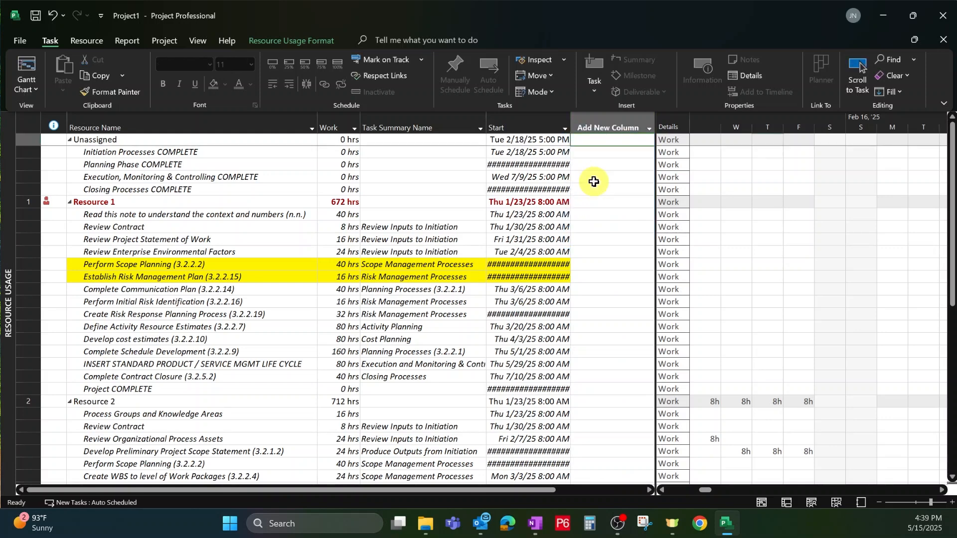
click(641, 124)
scroll(614, 246, down, 10)
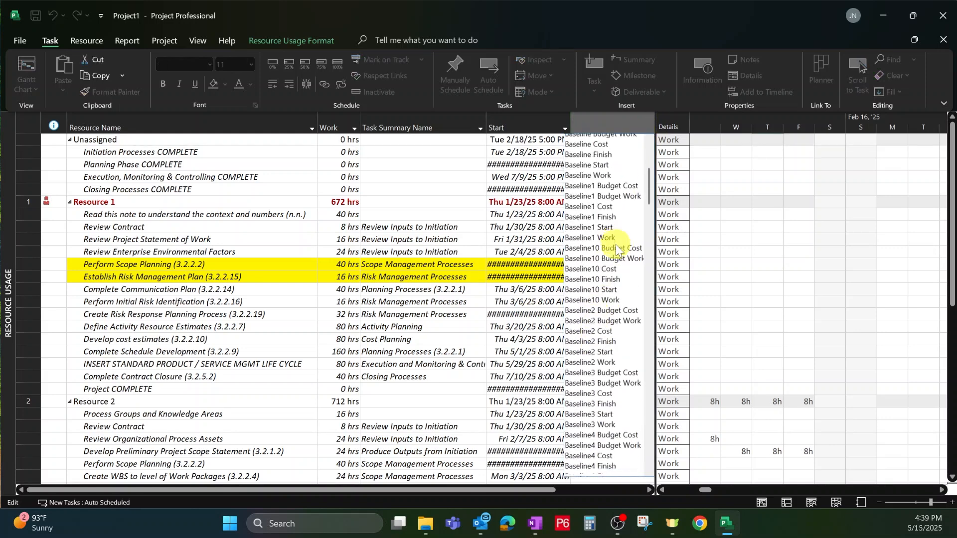
scroll(614, 250, down, 10)
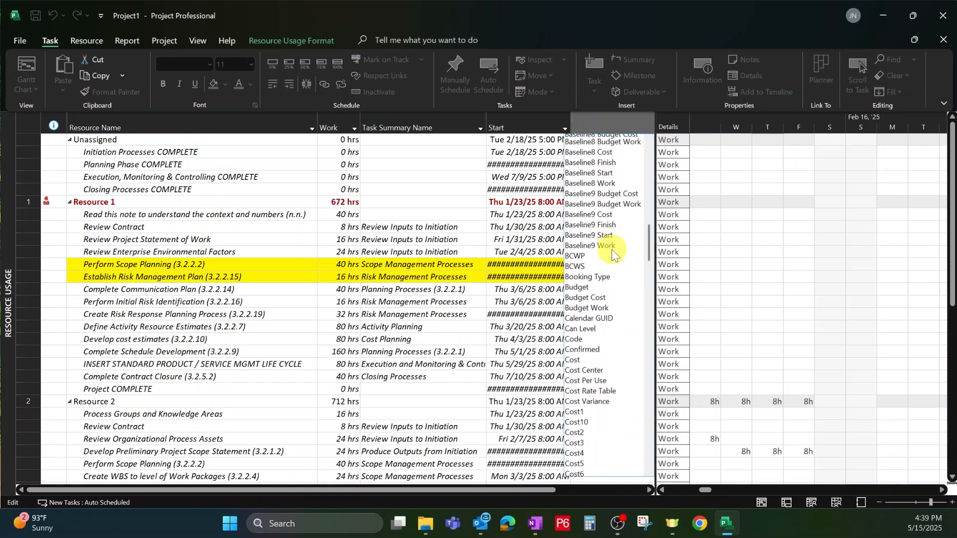
scroll(613, 251, down, 10)
key(Escape)
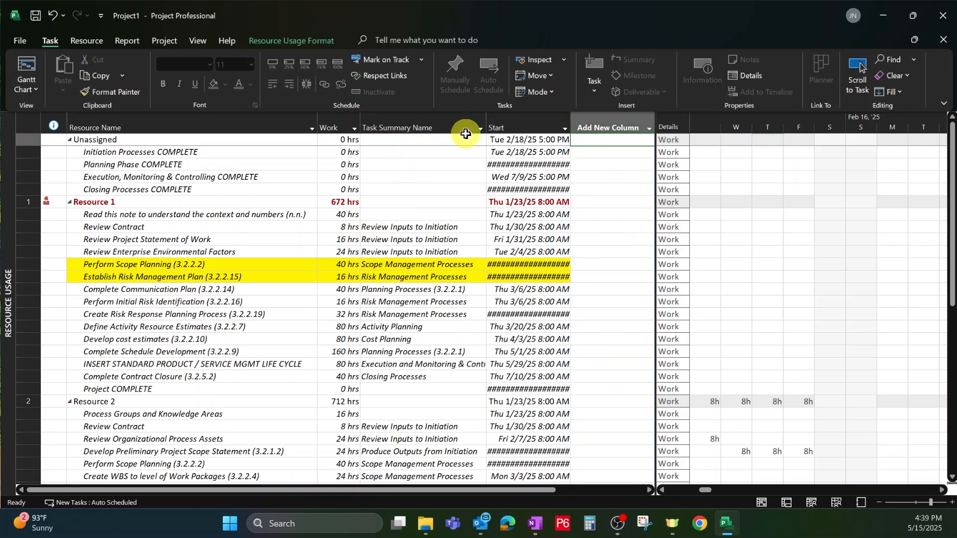
- Widen the Start column so its dates fit and sort it from earliest to latest
click(522, 126)
double_click(570, 124)
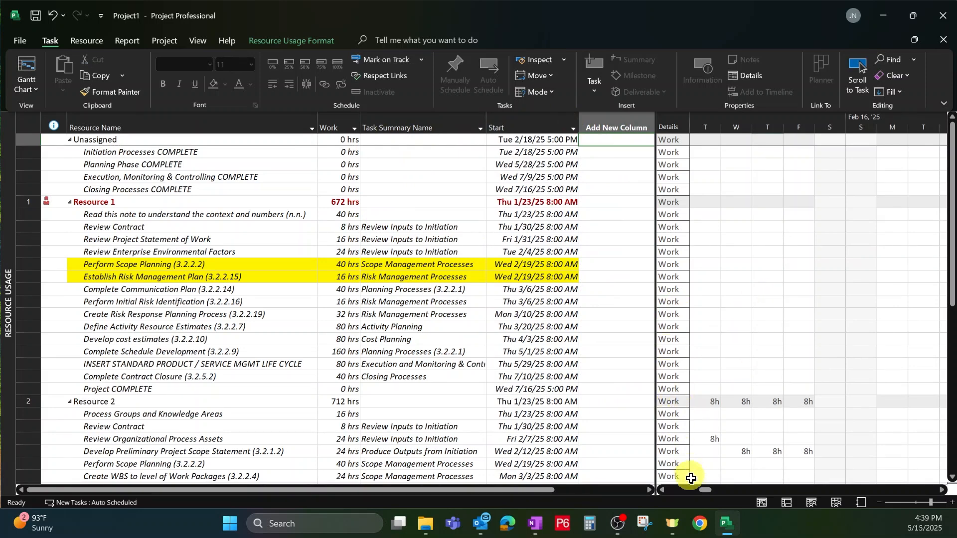
drag(705, 491, 648, 489)
scroll(752, 306, down, 2)
scroll(694, 265, up, 2)
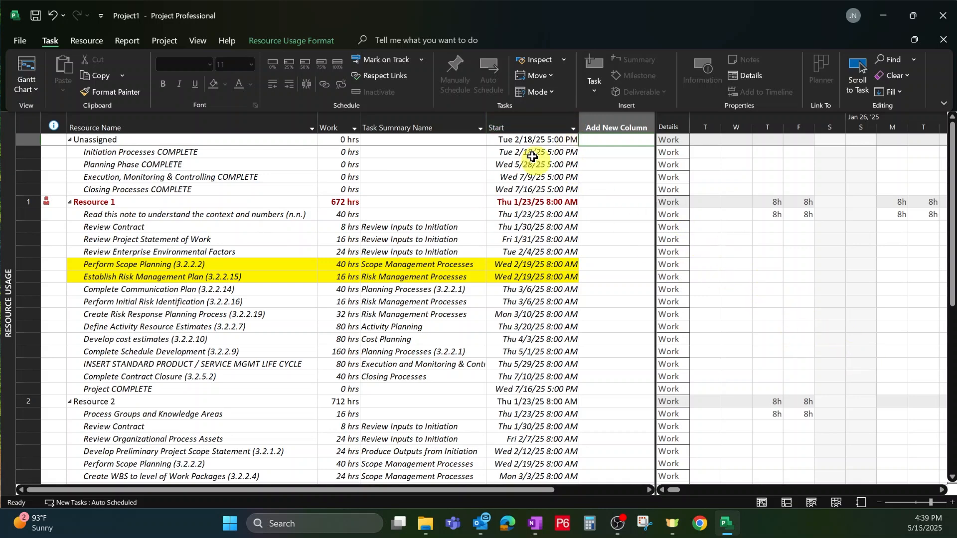
click(573, 128)
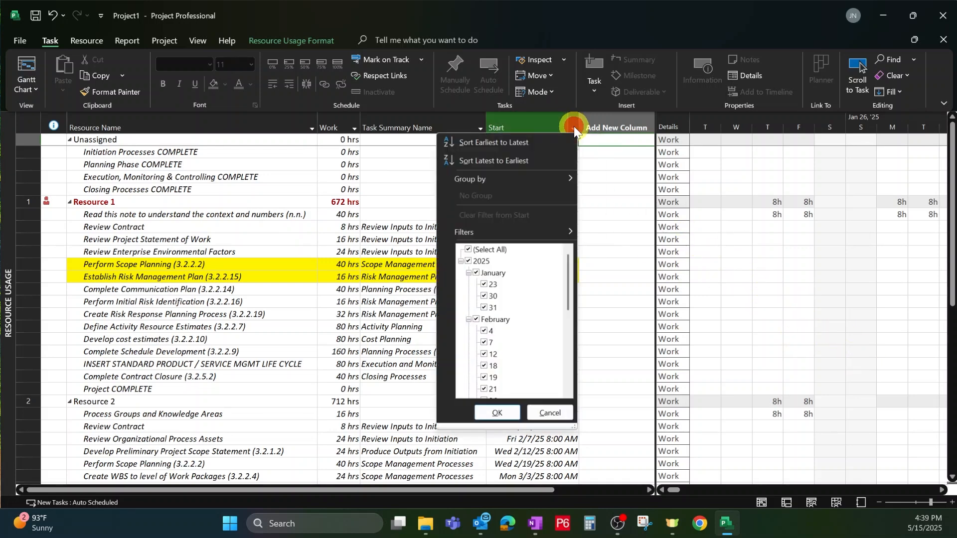
click(492, 146)
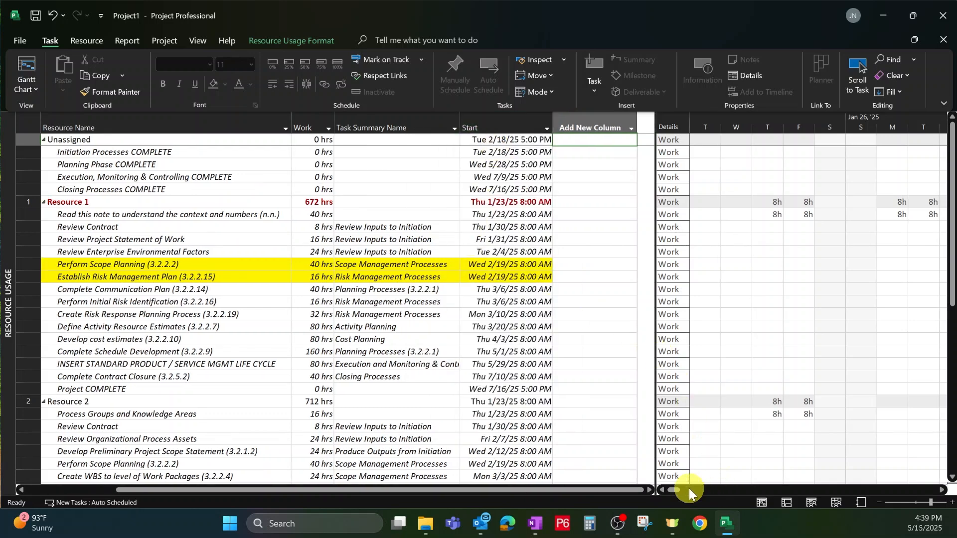
- Locate Thursday, January 23, 2025, the start of Resource 1's first assignment, in the daily work timescale
click(660, 492)
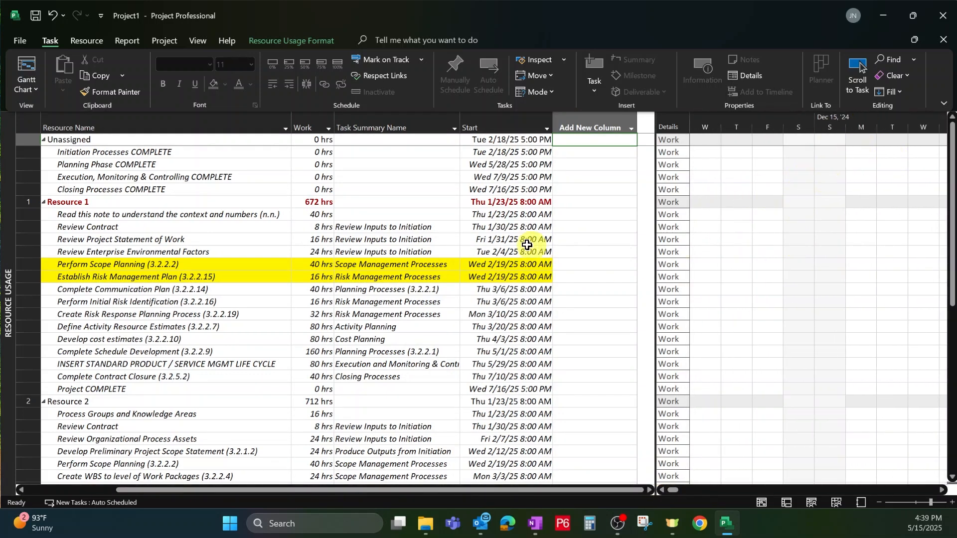
click(488, 215)
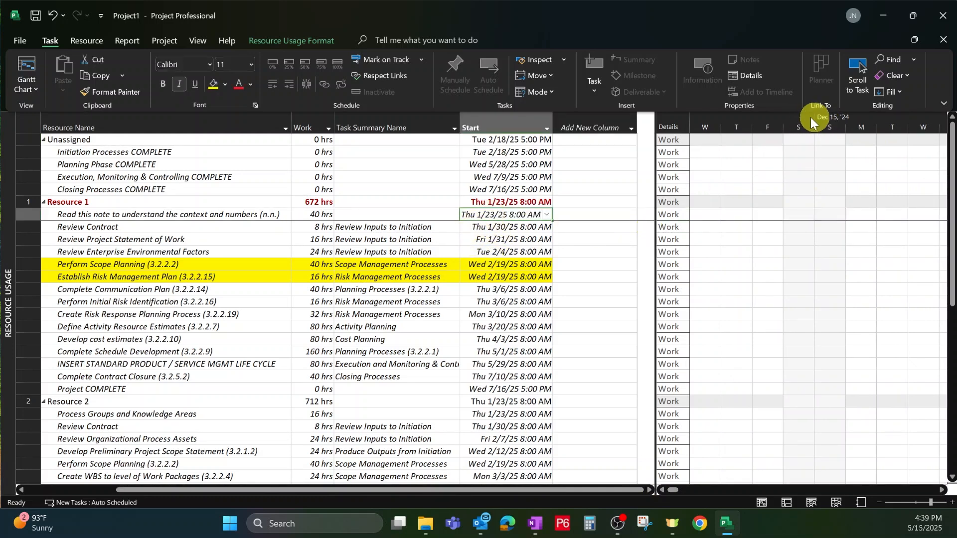
click(939, 491)
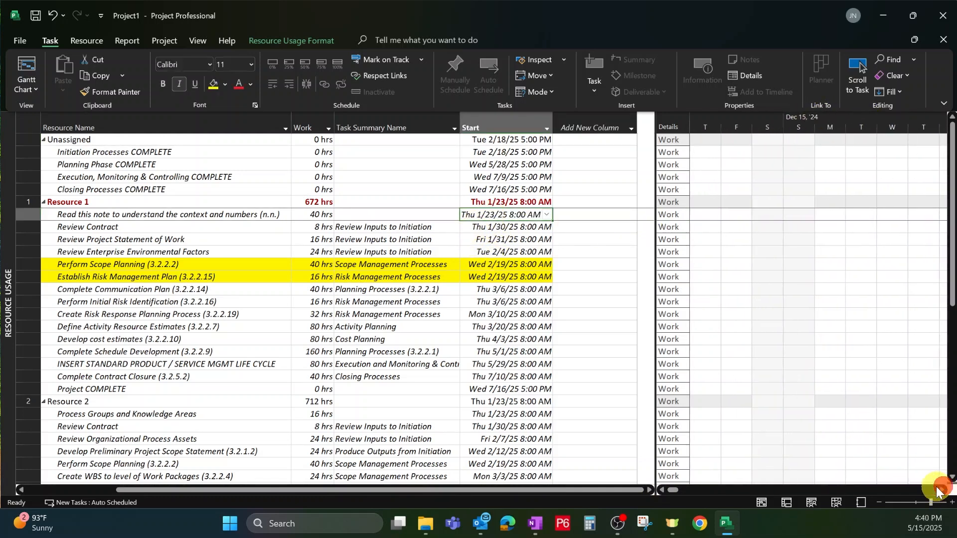
drag(939, 491, 939, 491)
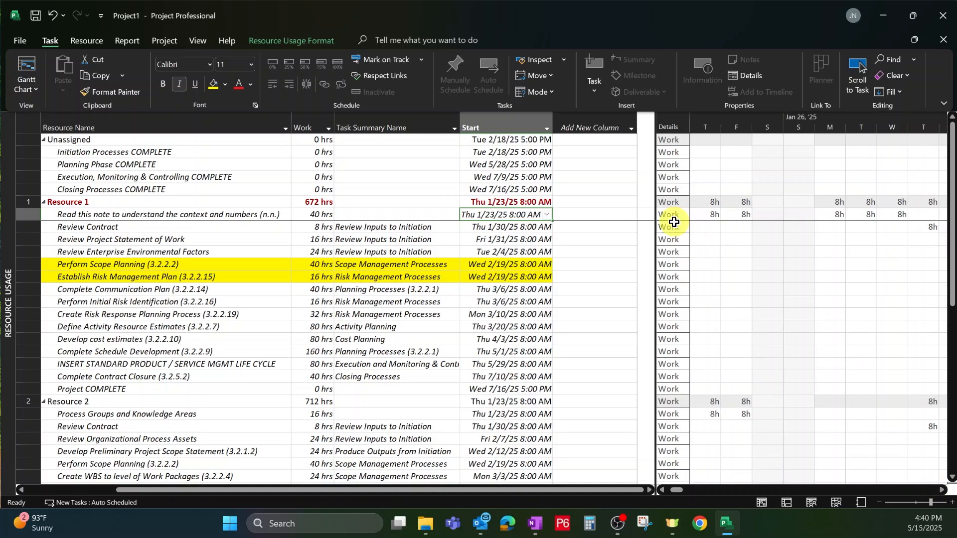
click(712, 201)
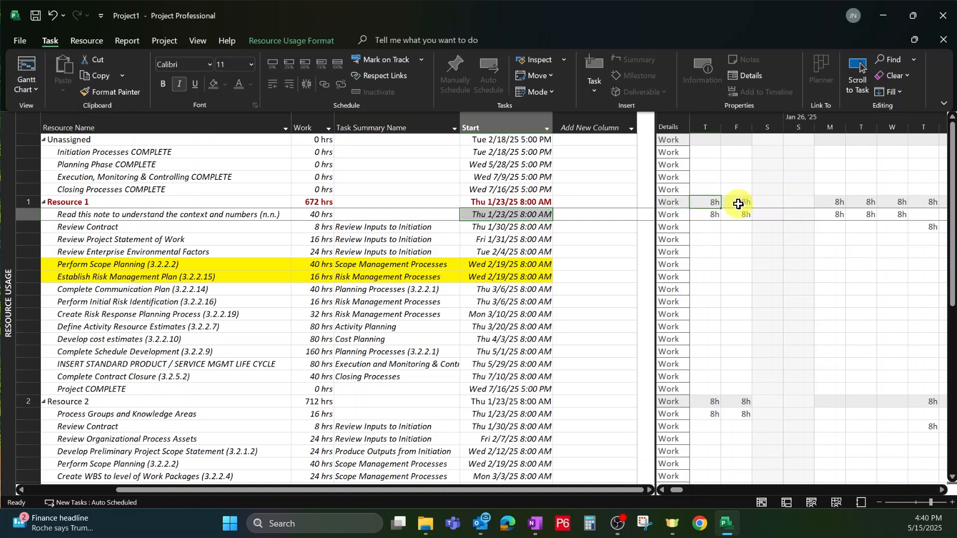
scroll(721, 246, left, 1)
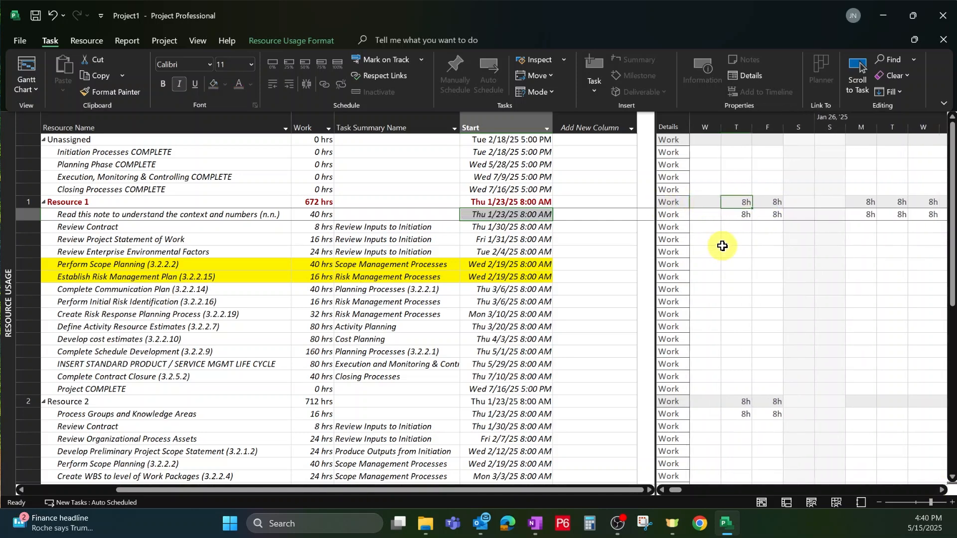
- Examine Resource 1's daily work totals from late January through the week of February 16 for overallocated days
key(Right)
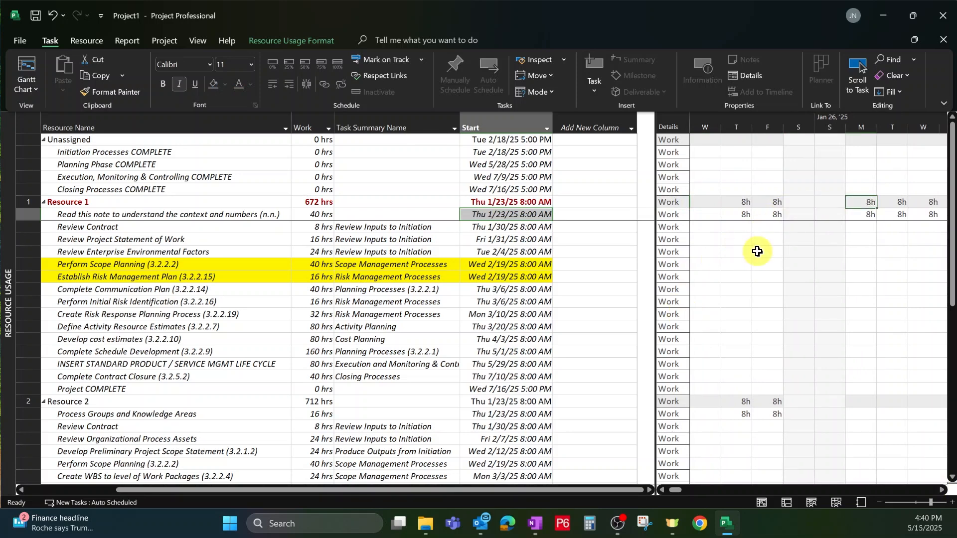
key(Right)
key(Right)
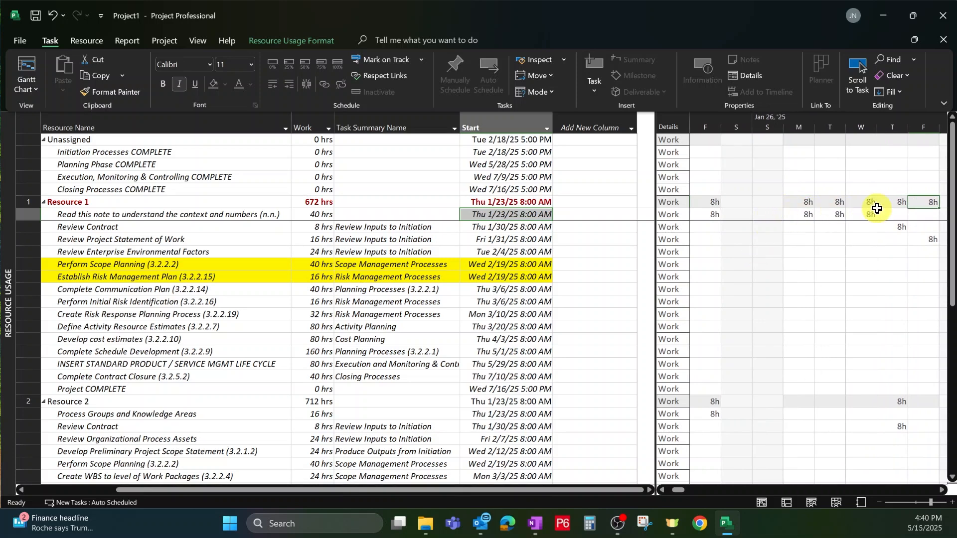
key(Right)
key(Right)
key(Right)
key(Right)
key(Right)
key(Right)
key(Right)
key(Right)
key(Right)
key(Right)
key(Right)
key(Right)
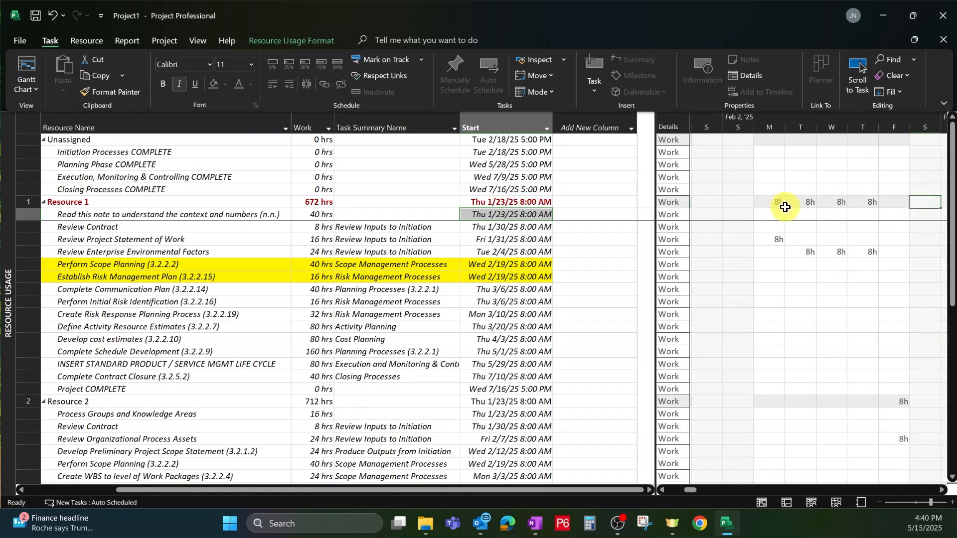
key(Right)
key(Right)
key(Right)
key(Right)
key(Right)
key(Right)
key(Right)
key(Right)
key(Right)
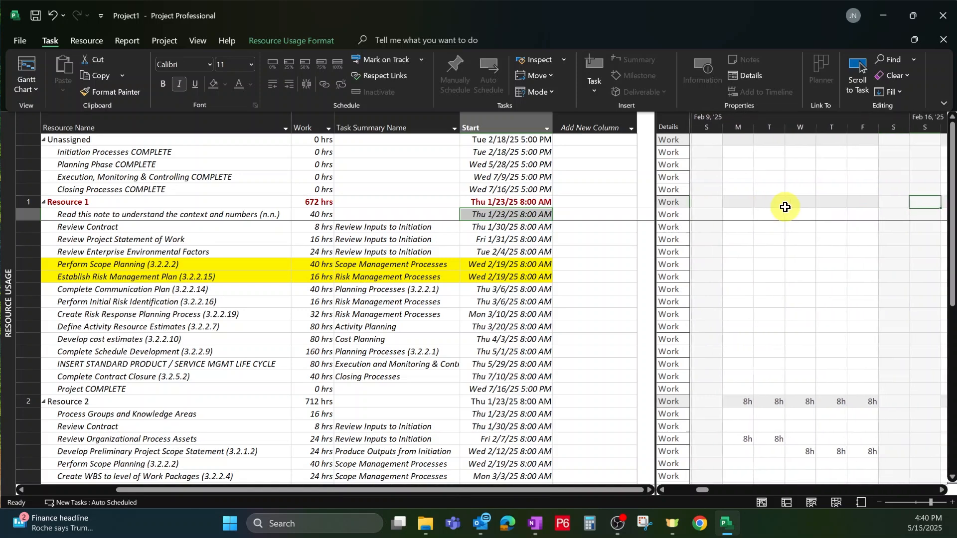
key(Left)
key(Left)
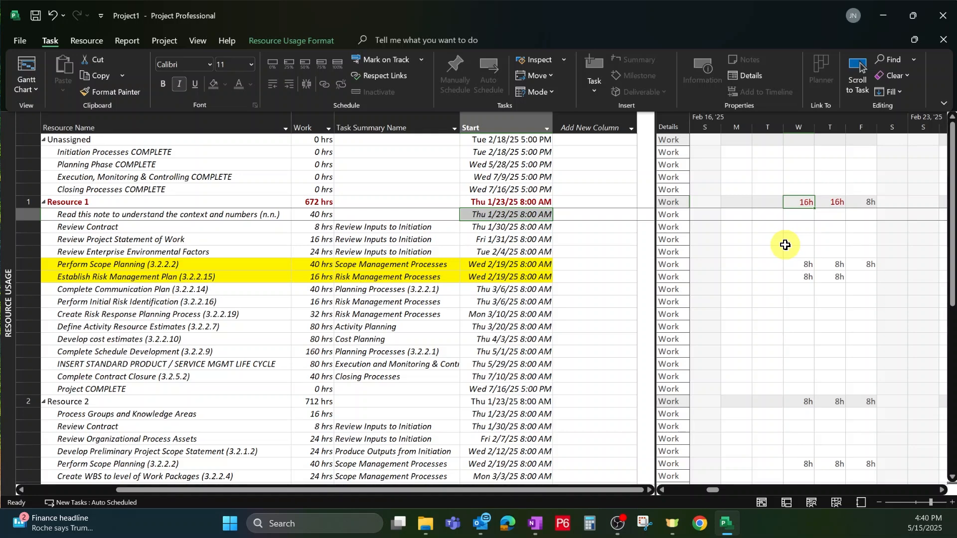
- Check the hours of Resource 1's Establish Risk Management Plan (3.2.2.15) assignment on February 19 and 20
click(797, 275)
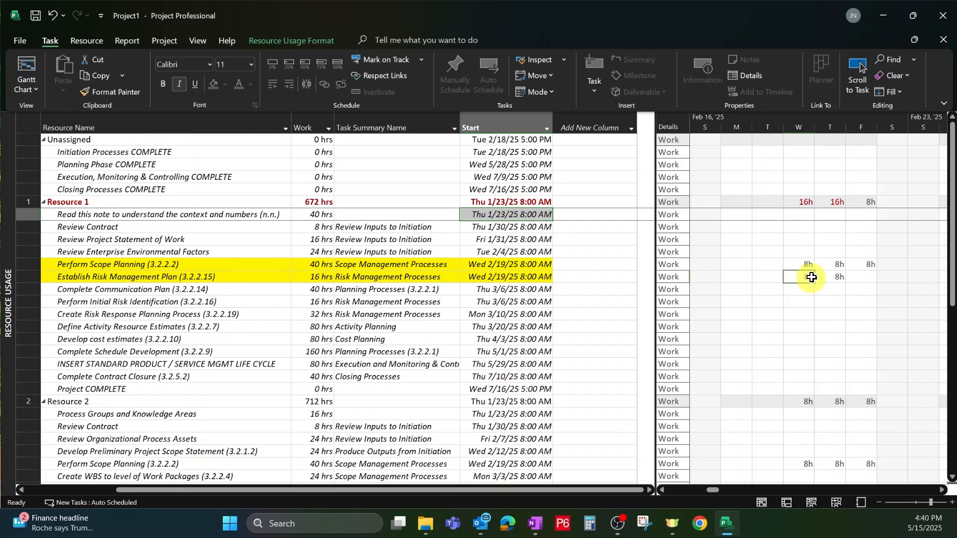
click(842, 277)
click(801, 277)
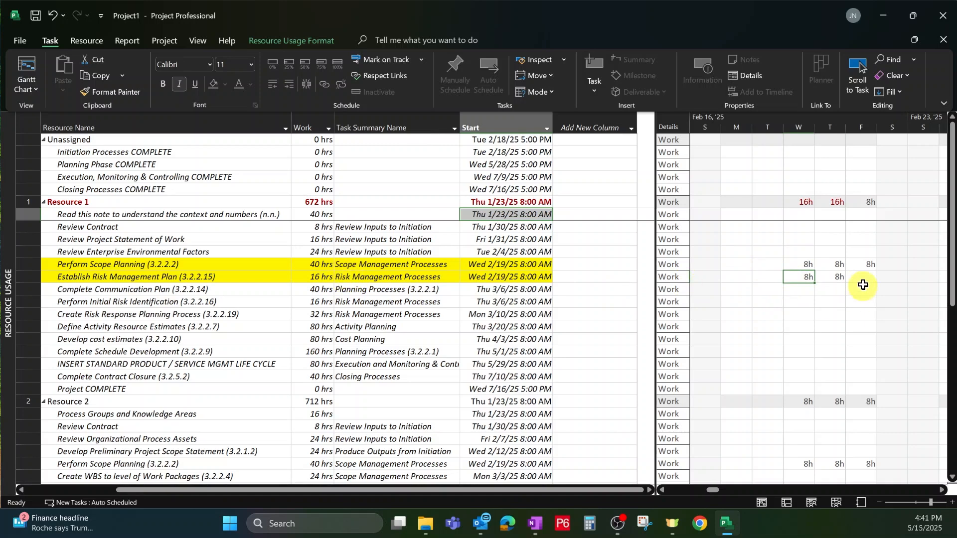
- Examine the weeks after February 20 for days on which Resource 1 has no assigned work
key(Right)
key(Right)
key(Right)
key(Right)
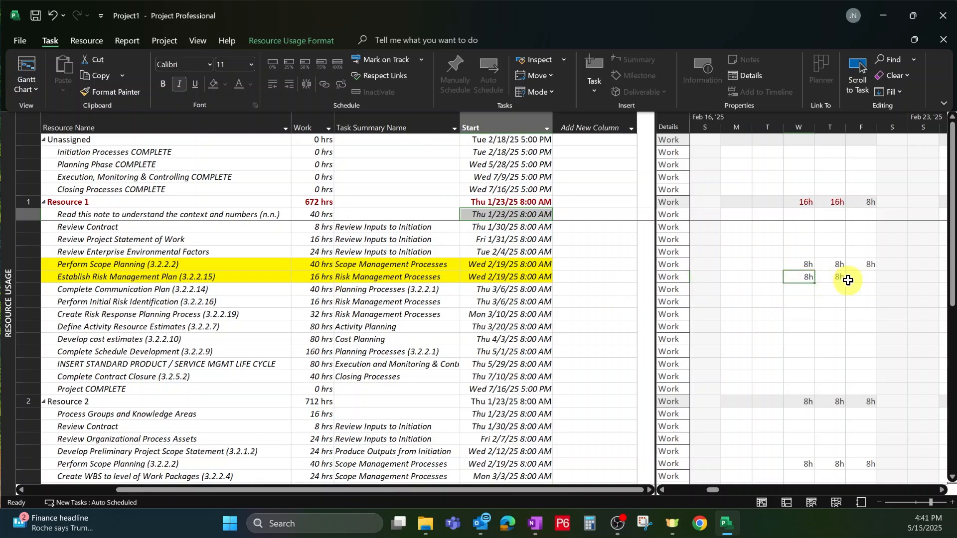
key(Right)
key(Right)
key(Right)
key(Right)
key(Right)
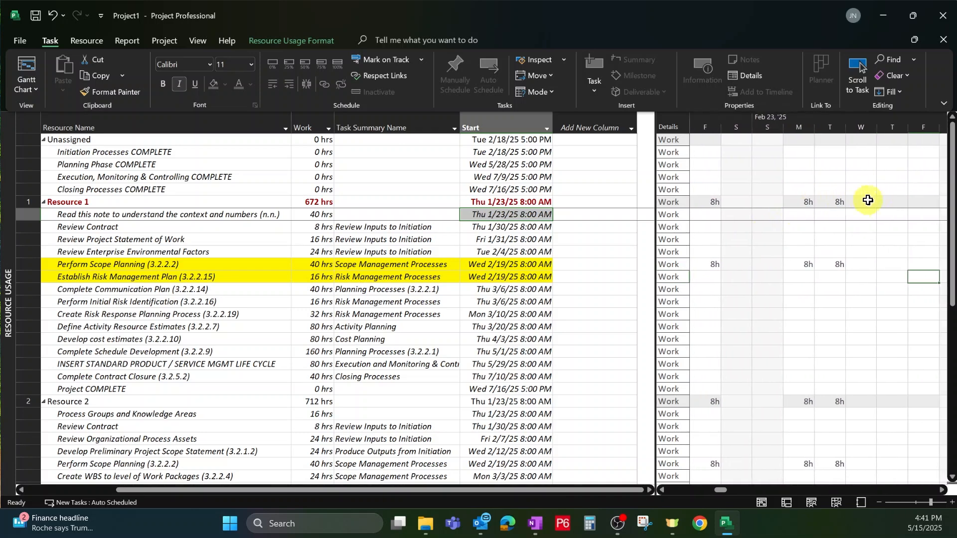
key(Right)
key(Right)
key(Right)
- Return to the Establish Risk Management Plan (3.2.2.15) hours in the overallocated week of February 16
key(Left)
key(Left)
key(Left)
key(Left)
key(Left)
key(Left)
key(Left)
key(Left)
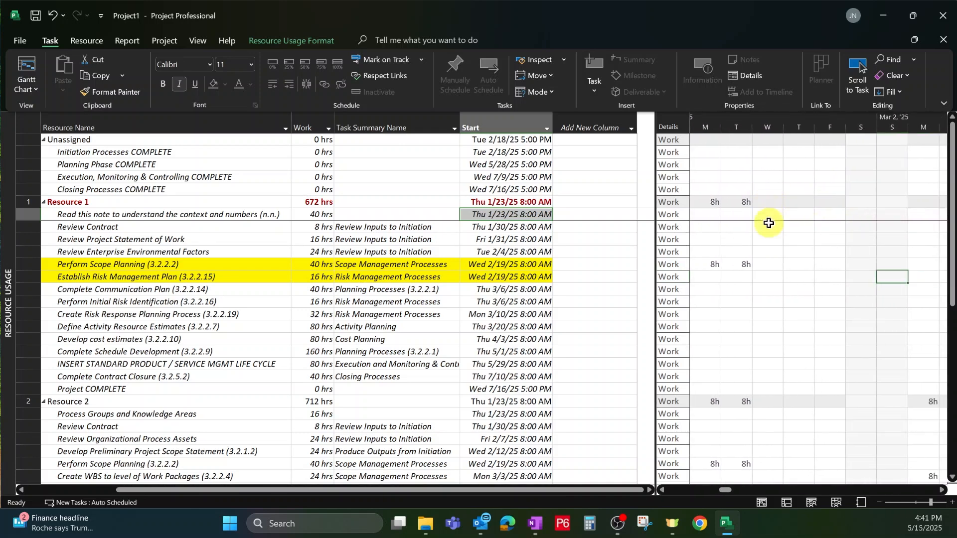
key(Left)
key(Left)
key(Left)
key(Left)
key(Left)
key(Left)
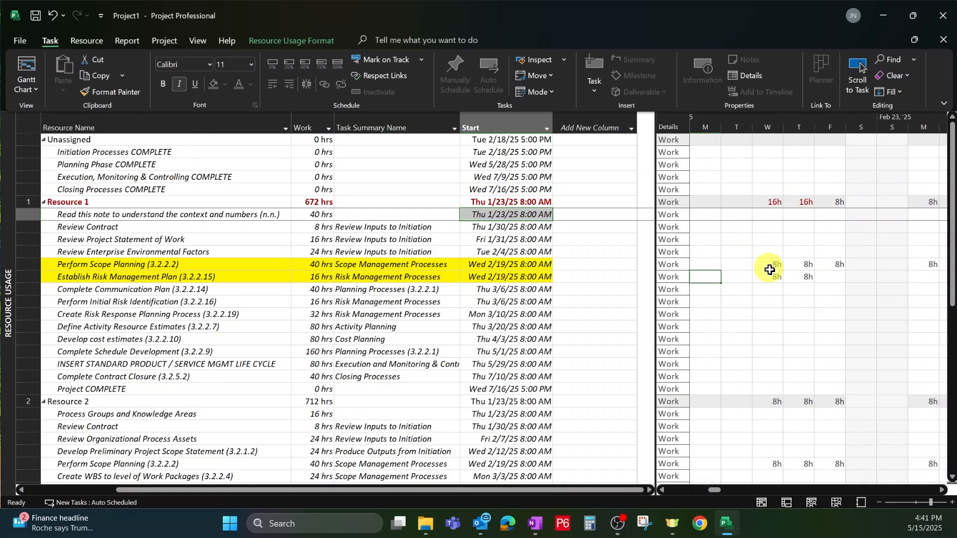
click(766, 277)
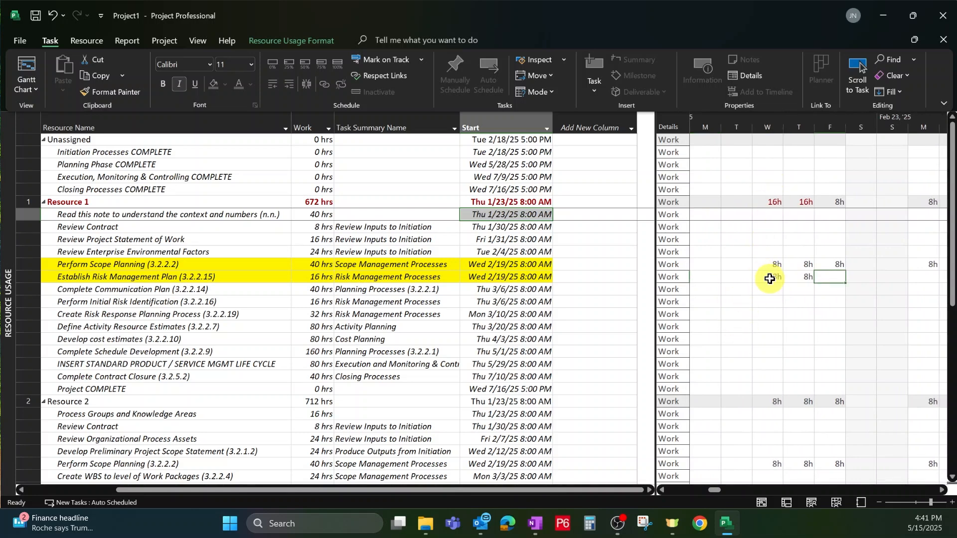
- Compare Resource 1's total for Wednesday, February 26, and select the Establish Risk Management Plan (3.2.2.15) work cell for that day
scroll(785, 284, right, 5)
click(829, 200)
click(831, 273)
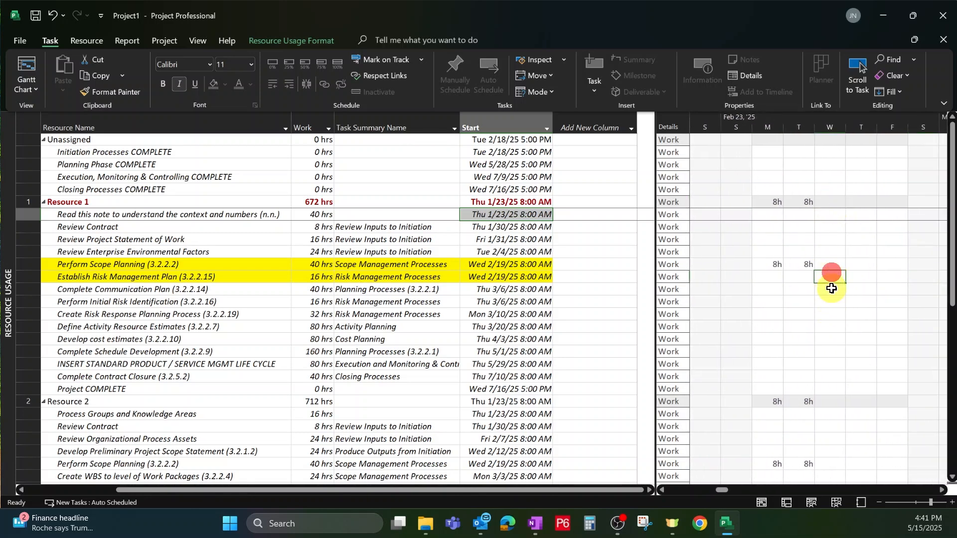
- Return to the week of February 16 and select the Establish Risk Management Plan (3.2.2.15) work cell for Wednesday, February 19
key(Left)
key(Left)
key(Left)
key(Left)
key(Left)
key(Left)
key(Left)
key(Left)
key(Left)
key(Left)
key(Left)
key(Left)
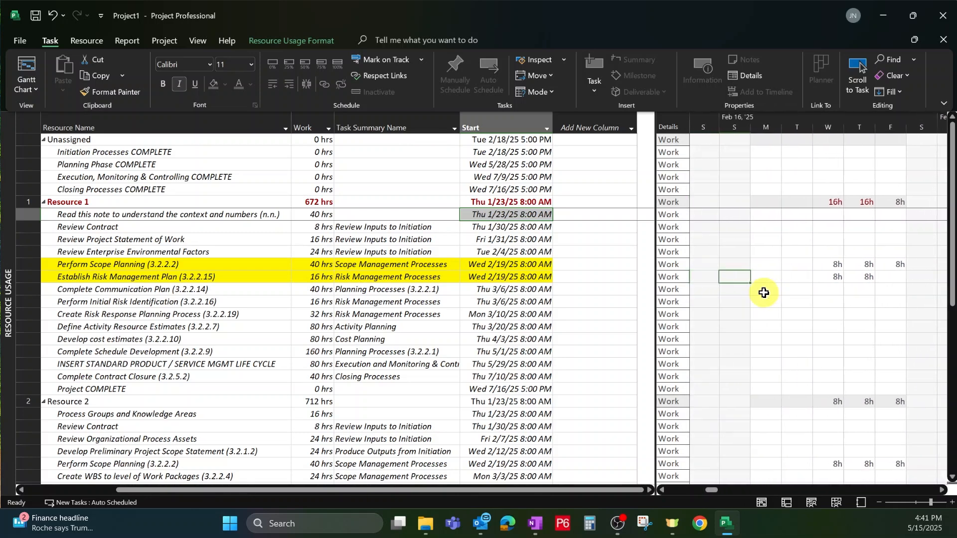
key(Left)
key(Right)
key(Right)
key(Right)
click(789, 281)
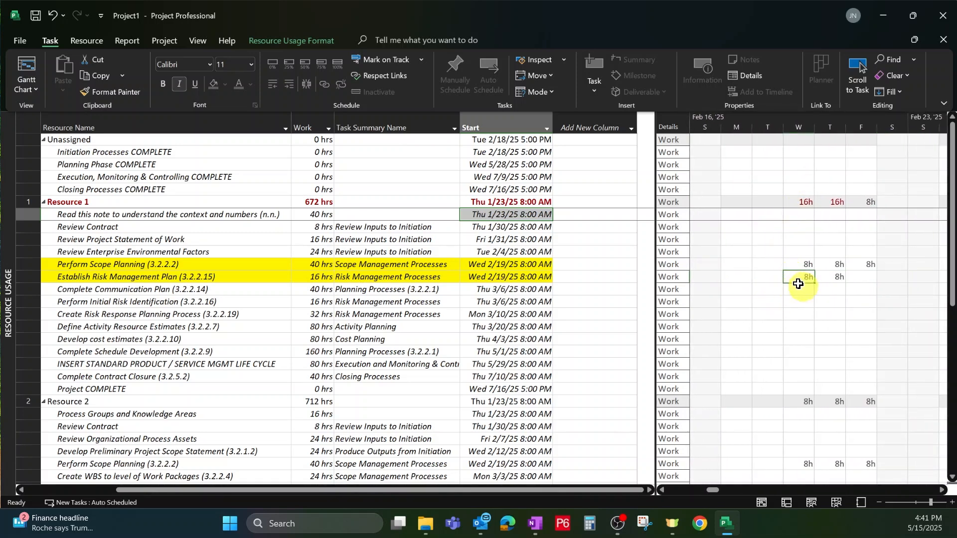
- Select Resource 1's Establish Risk Management Plan (3.2.2.15) assignment and show the details pane with the Resource Form
click(228, 277)
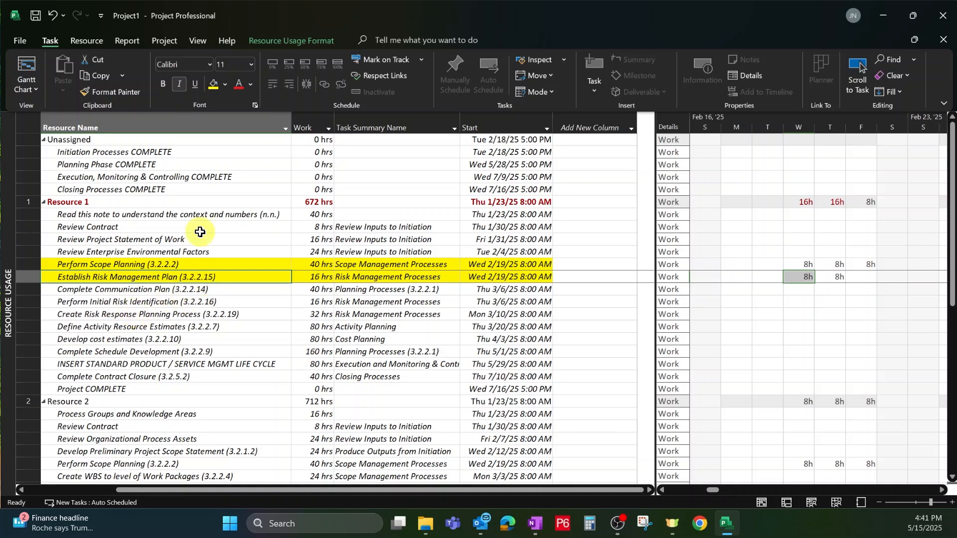
click(197, 40)
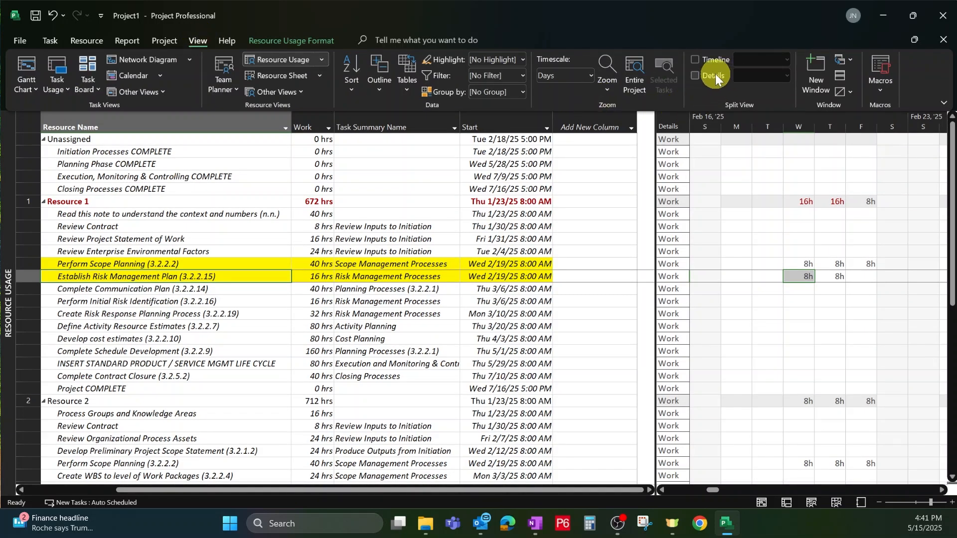
click(697, 74)
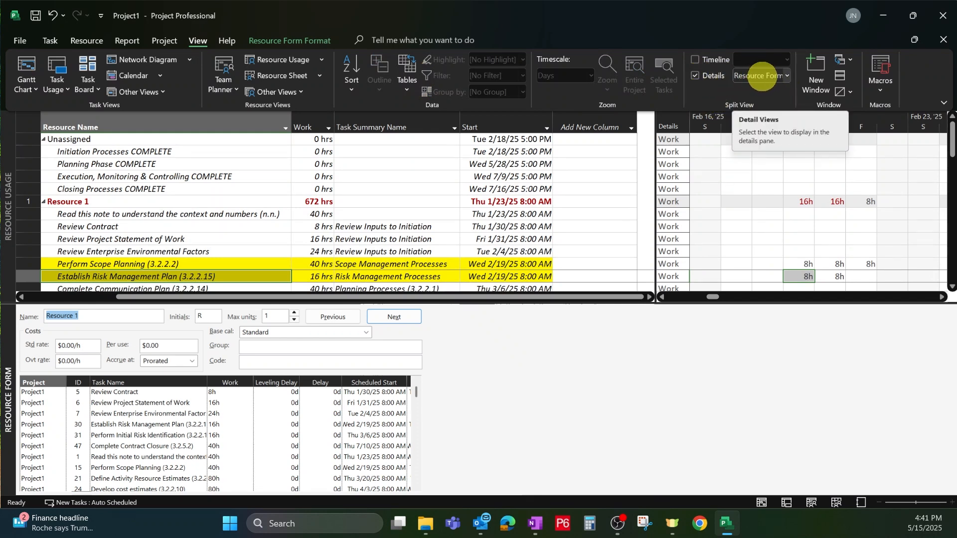
click(784, 75)
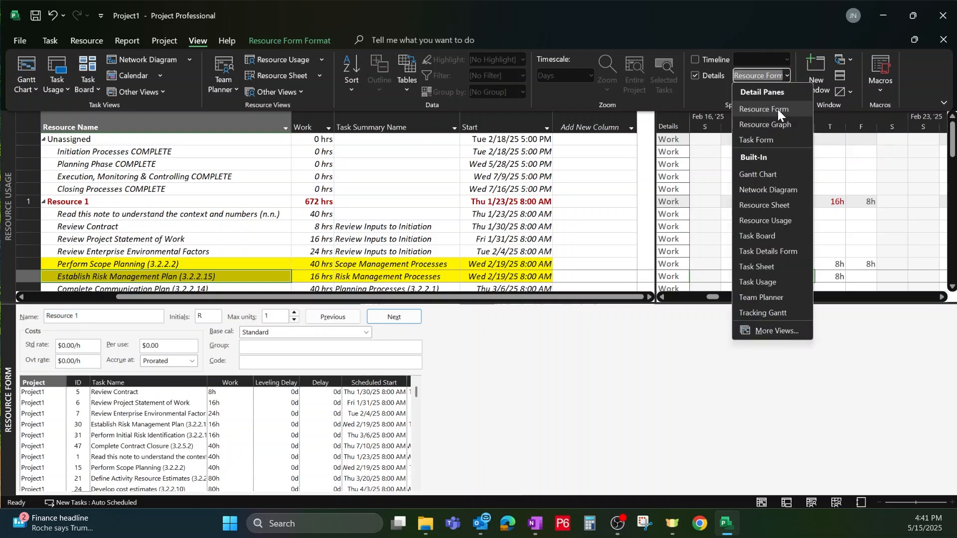
click(696, 454)
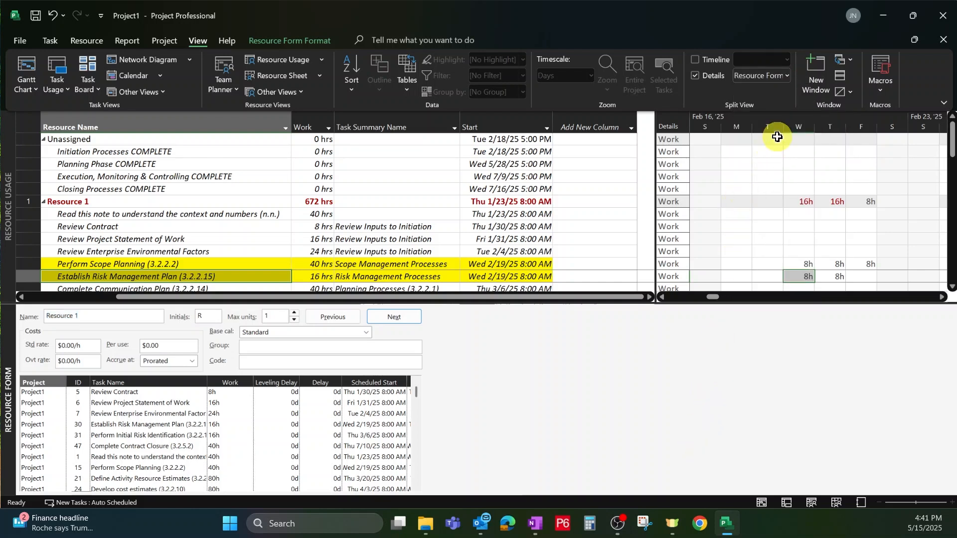
click(786, 74)
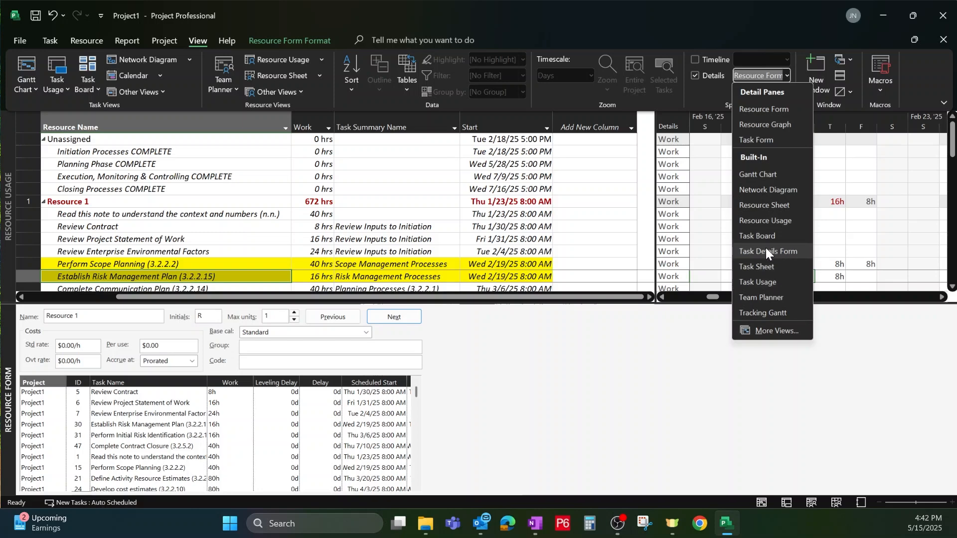
click(786, 339)
scroll(446, 250, down, 6)
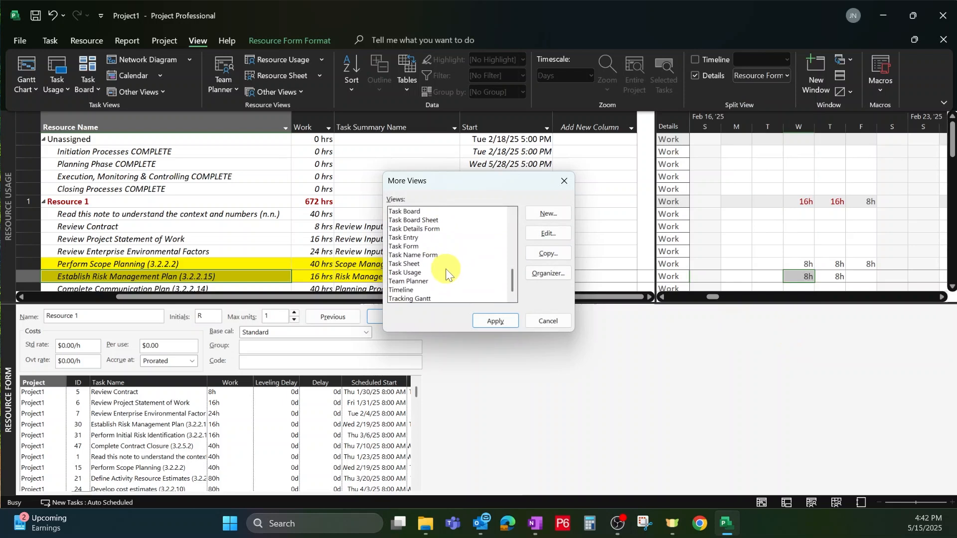
scroll(444, 268, up, 12)
scroll(431, 257, down, 6)
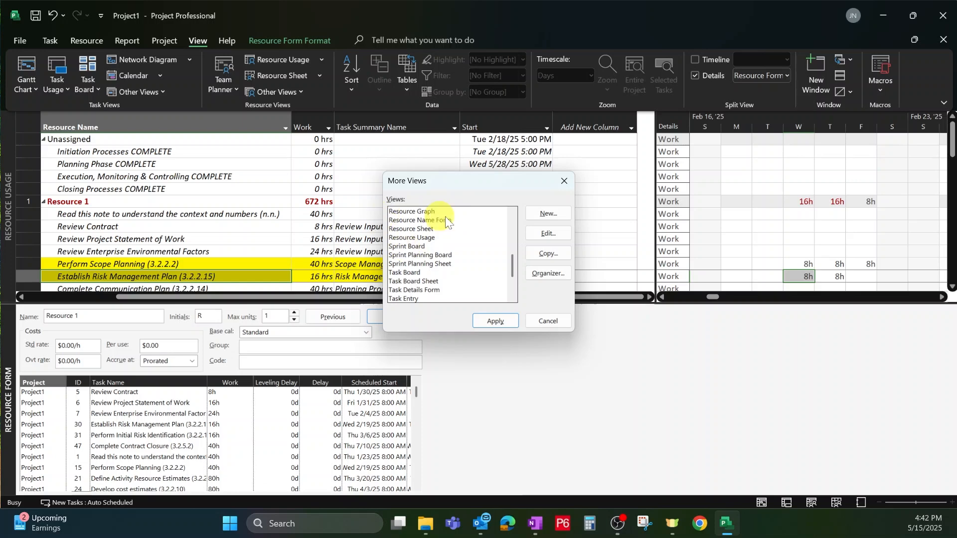
click(569, 184)
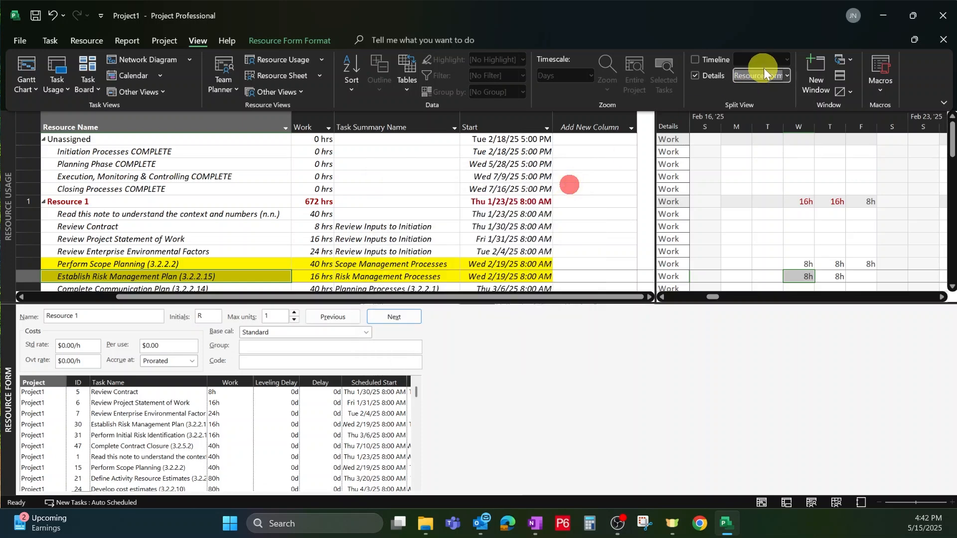
- Switch the details pane to the Task Details Form with predecessors and successors, and give the Resource Usage pane more height
click(786, 75)
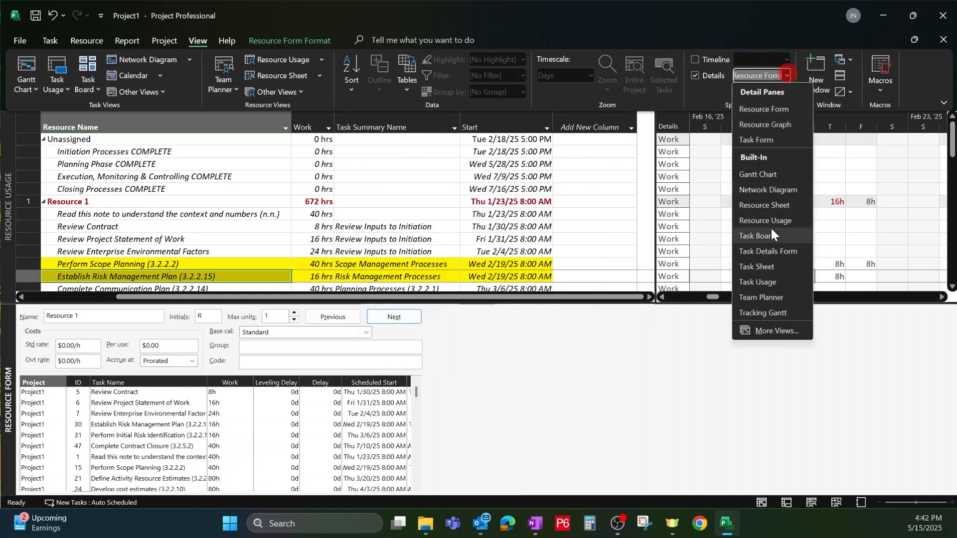
click(760, 250)
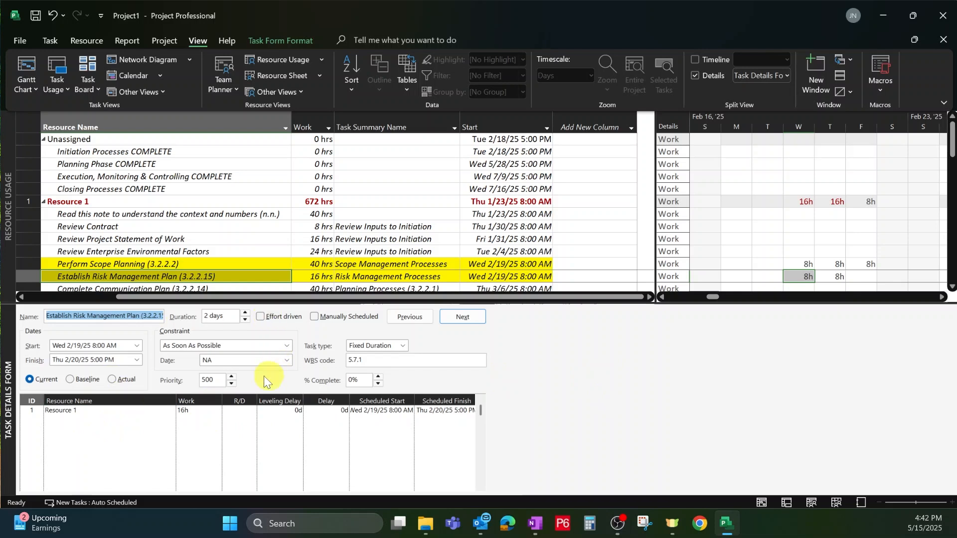
right_click(602, 390)
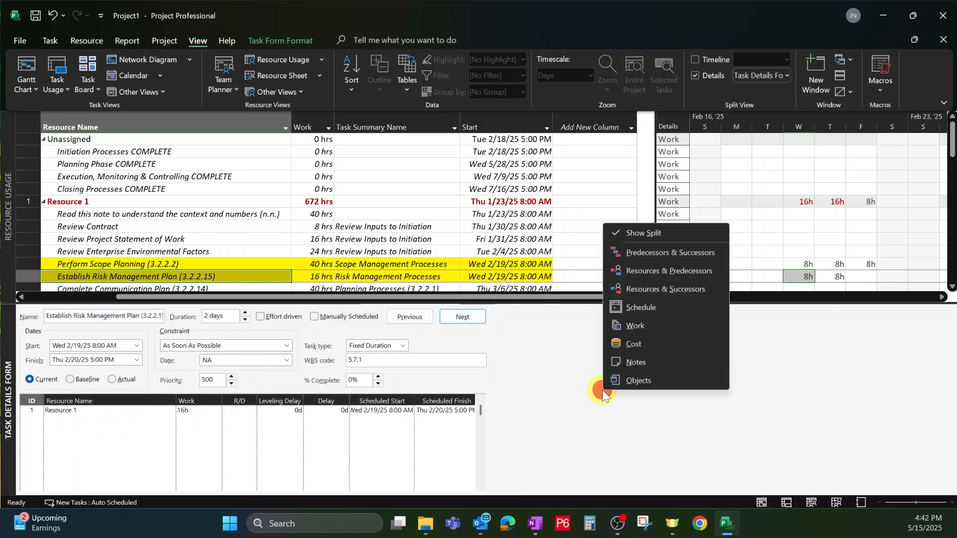
click(656, 251)
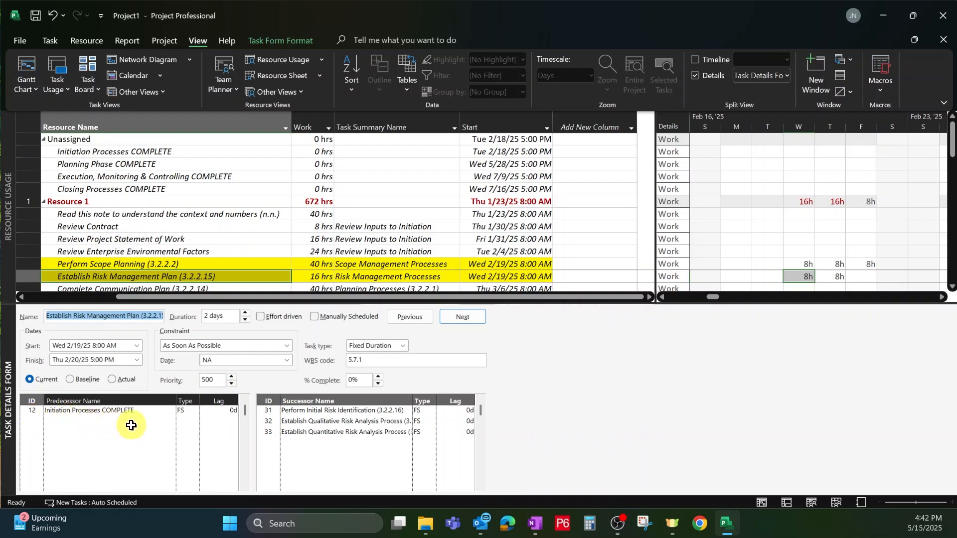
click(309, 411)
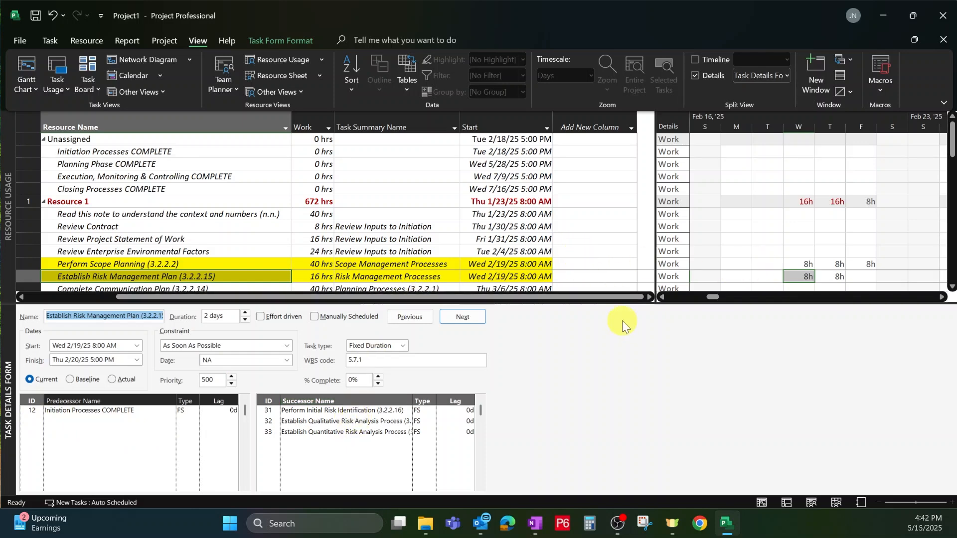
drag(617, 300, 622, 341)
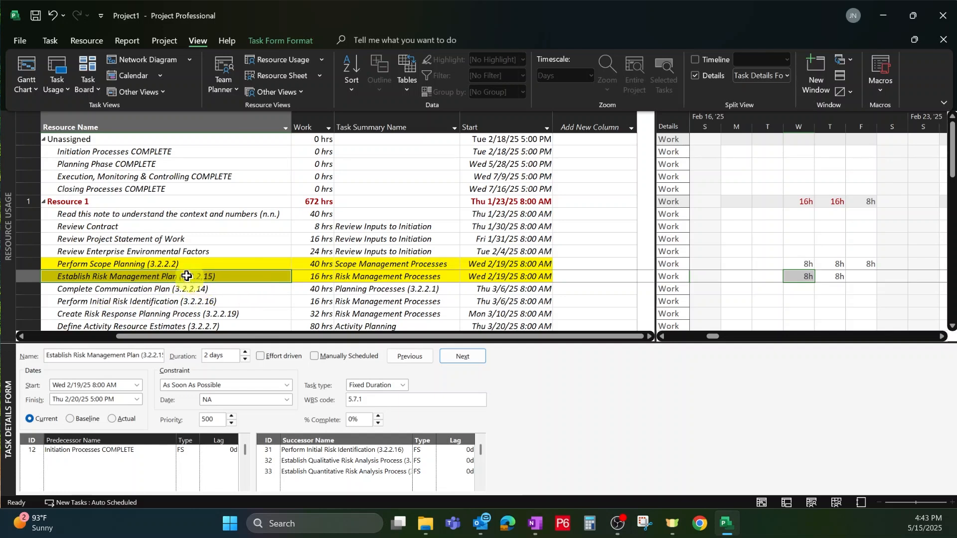
- Try the Gantt Chart view in the details pane and close the split view
click(27, 69)
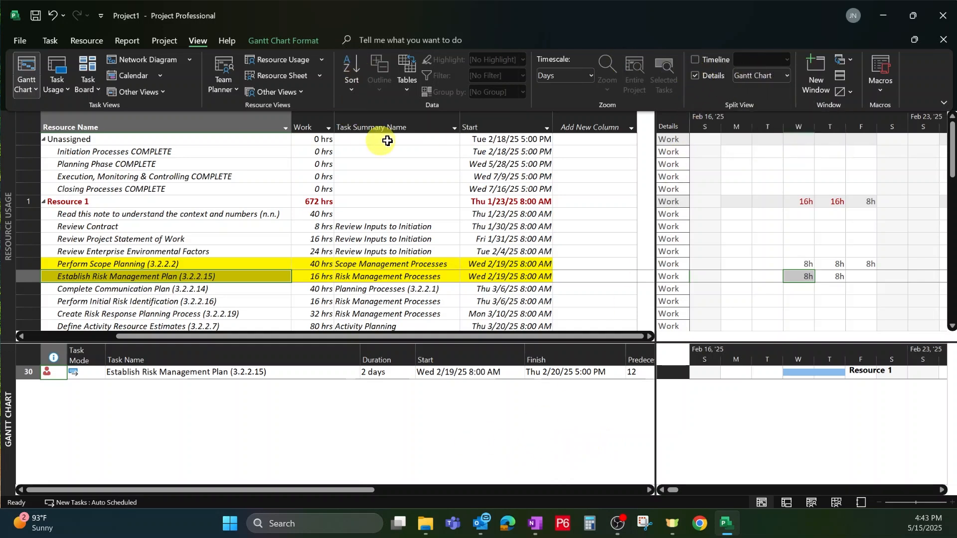
click(58, 43)
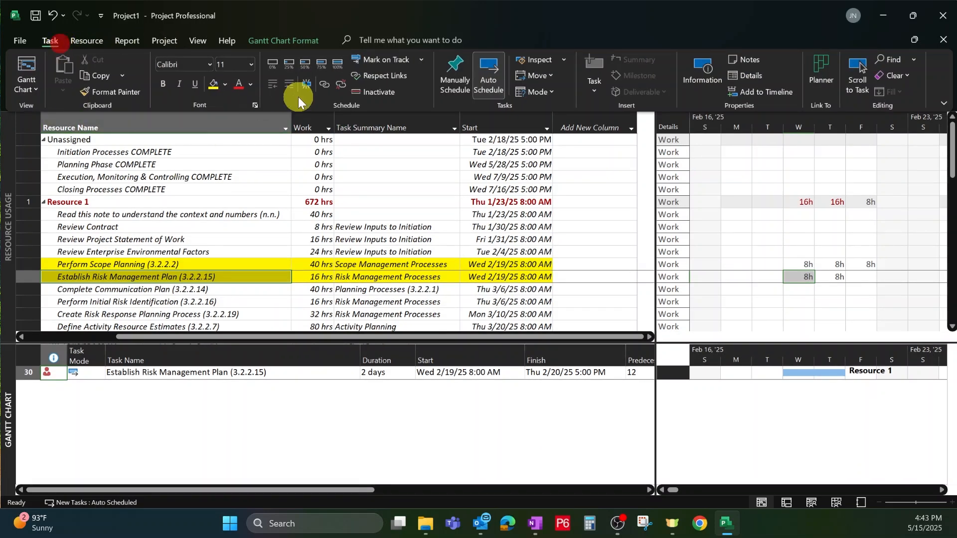
click(193, 40)
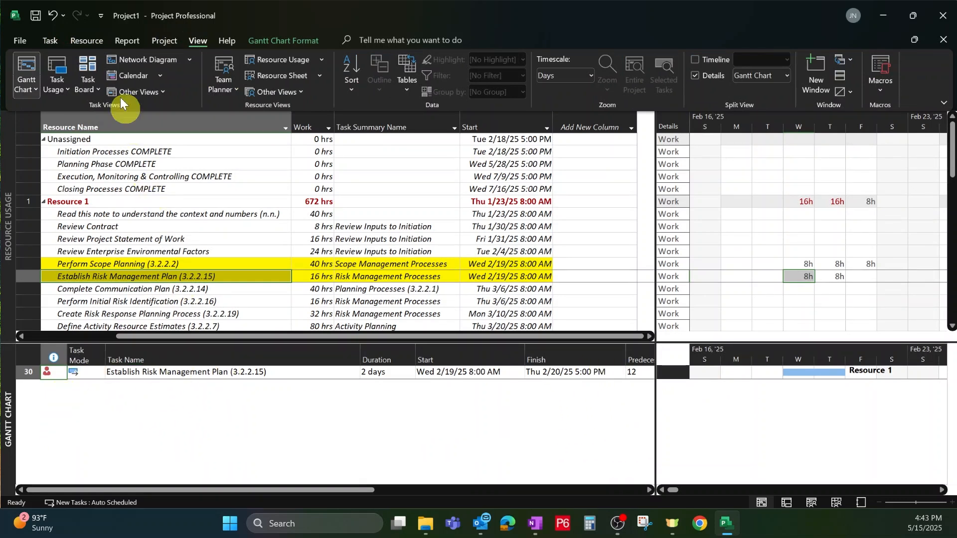
click(696, 74)
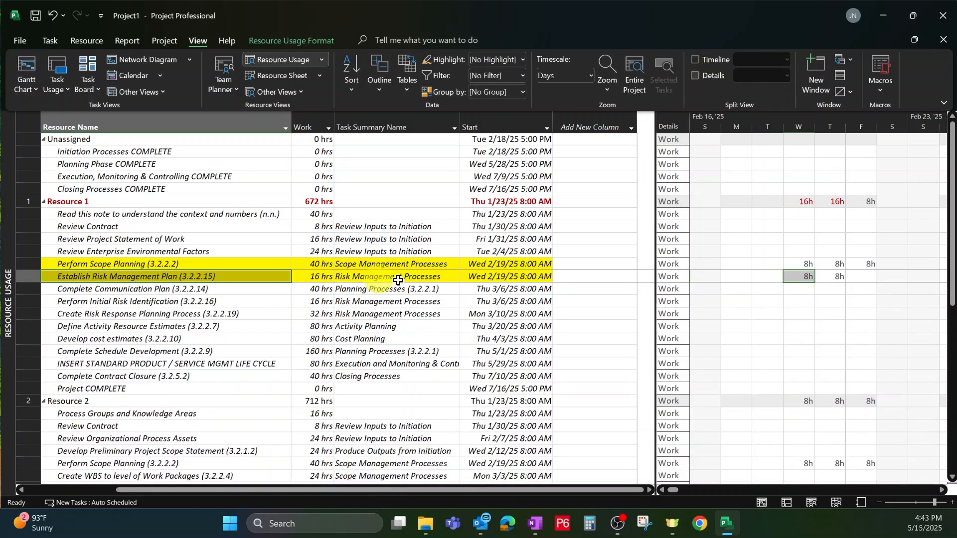
- Show the Task Details Form with predecessors and successors below Resource Usage for the Establish Risk Management Plan (3.2.2.15) assignment
click(398, 278)
click(245, 275)
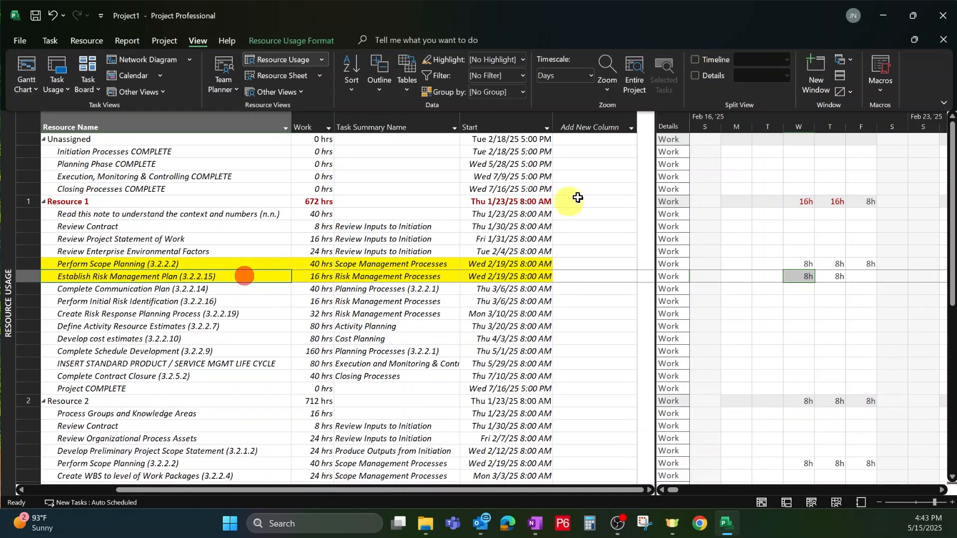
click(696, 74)
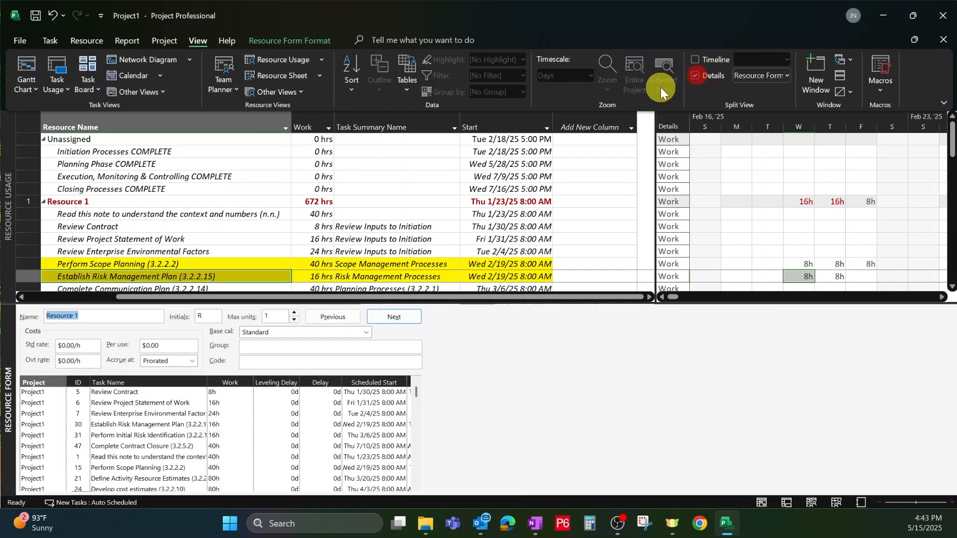
click(787, 75)
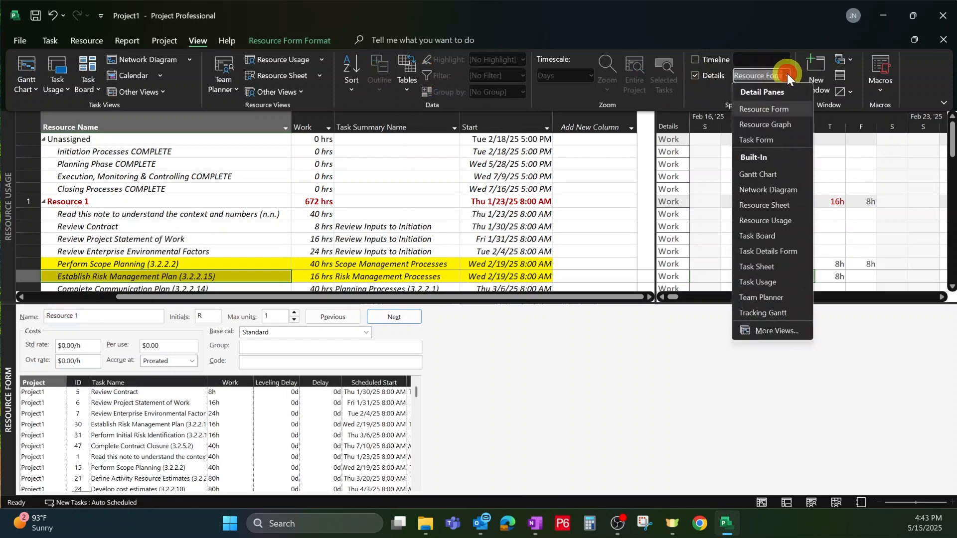
click(770, 253)
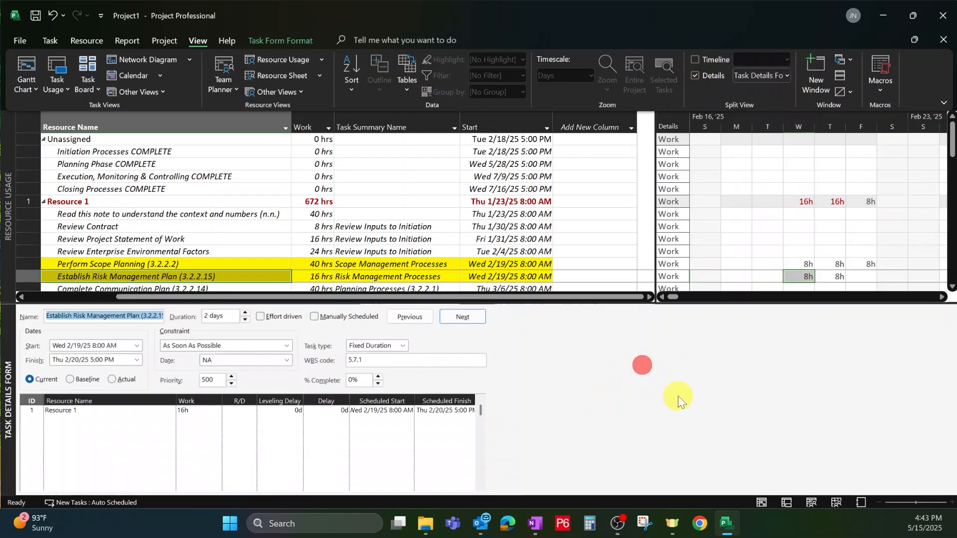
right_click(677, 386)
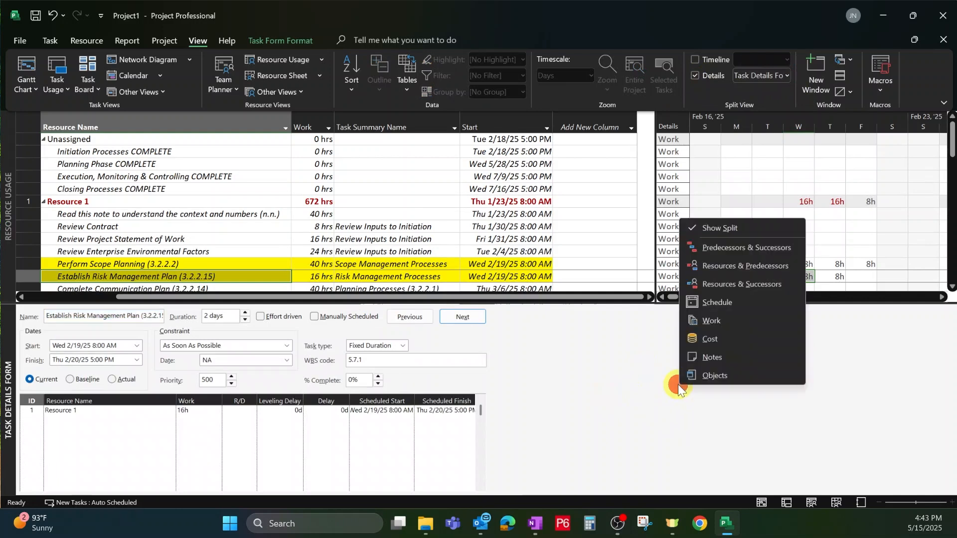
click(722, 247)
click(635, 377)
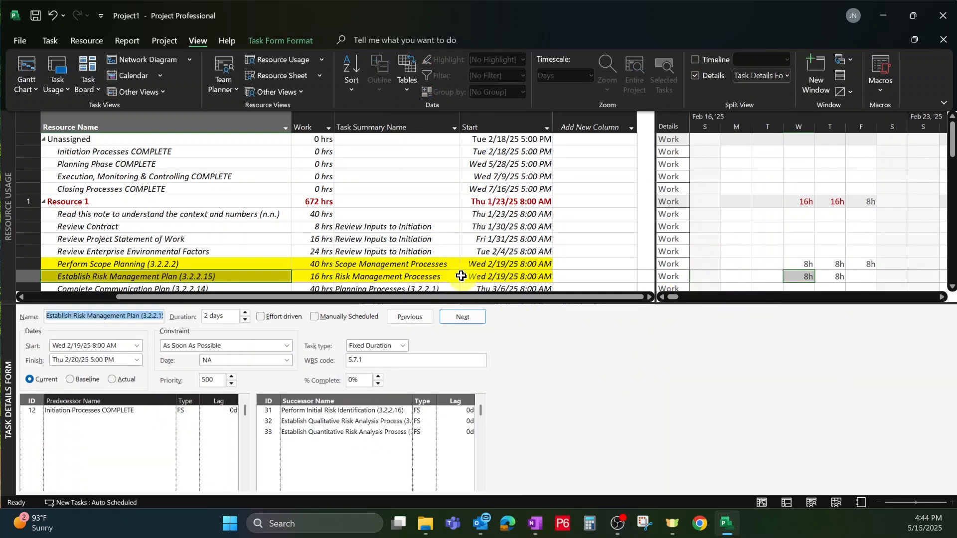
- Enlarge the Resource Usage pane, make it active, and switch it to the Gantt Chart while keeping the Task Details Form
drag(533, 301, 534, 326)
click(199, 253)
click(190, 277)
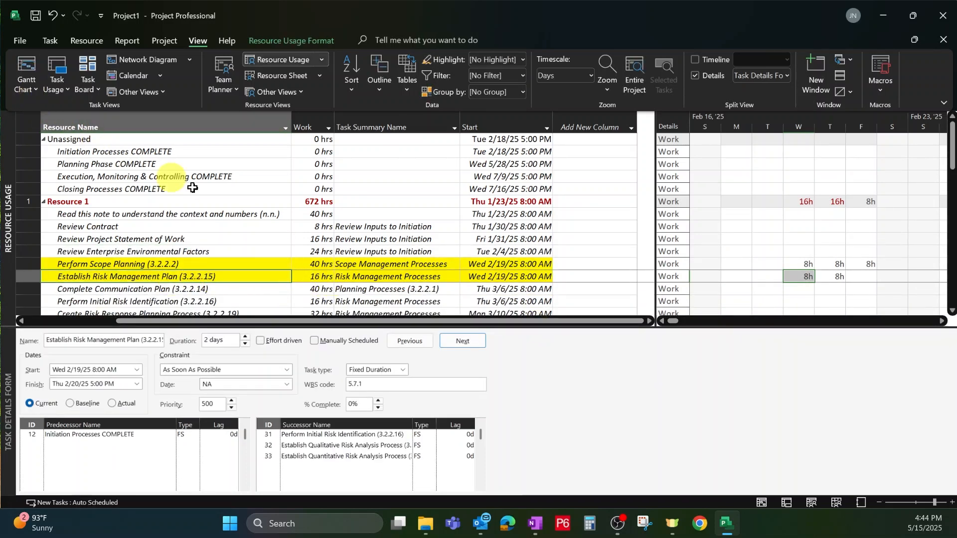
click(28, 64)
- Review the full task list and its main phases with the outline collapsed to Level 1, and show all subtasks again
scroll(294, 242, down, 1)
scroll(274, 233, up, 1)
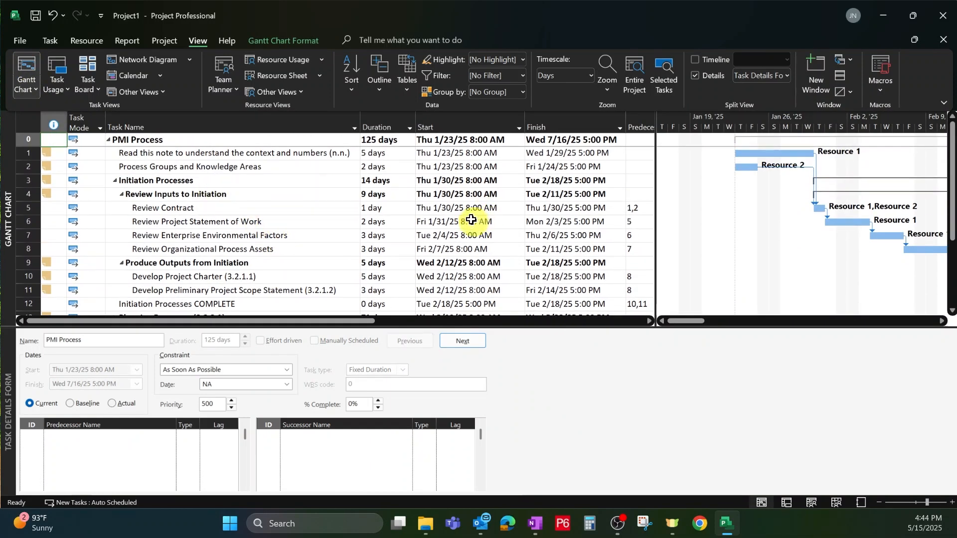
scroll(274, 254, down, 15)
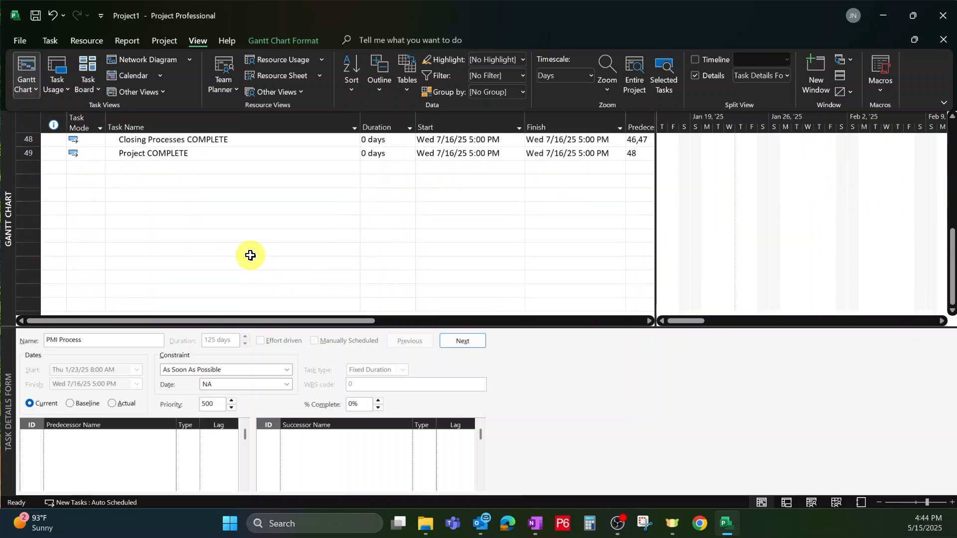
scroll(250, 255, up, 15)
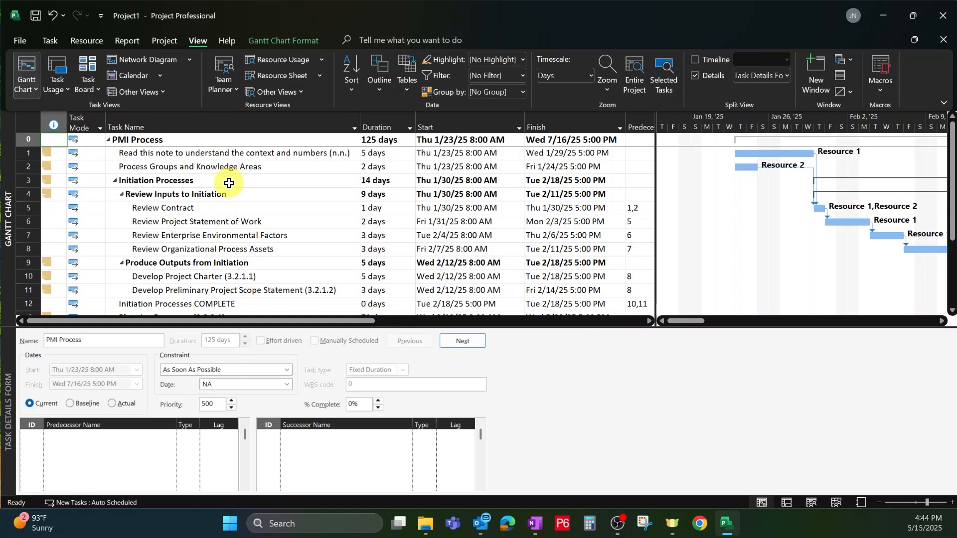
click(379, 85)
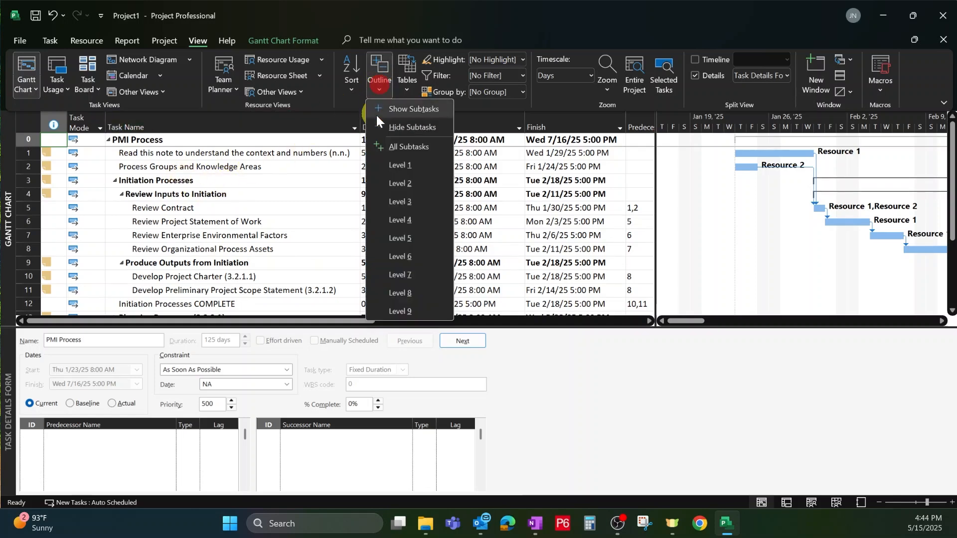
click(405, 169)
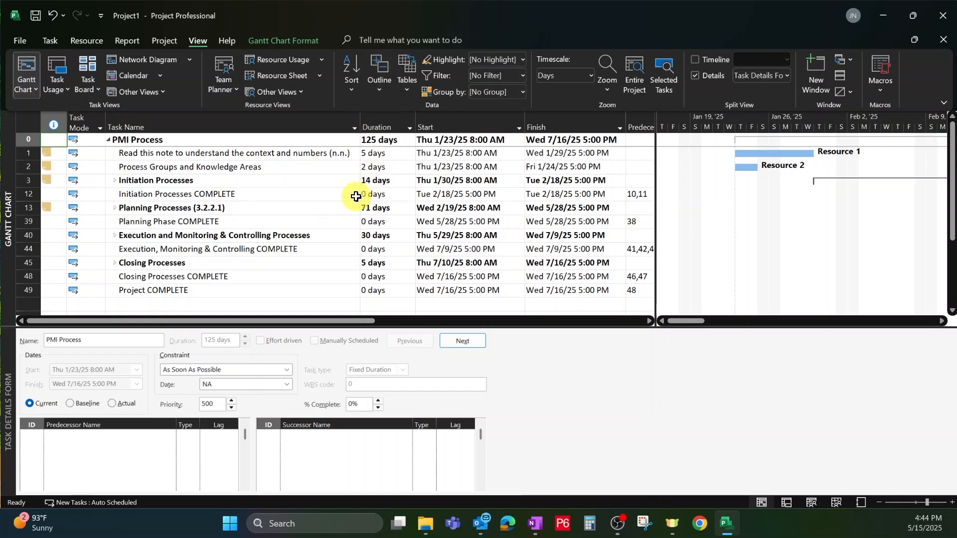
click(378, 82)
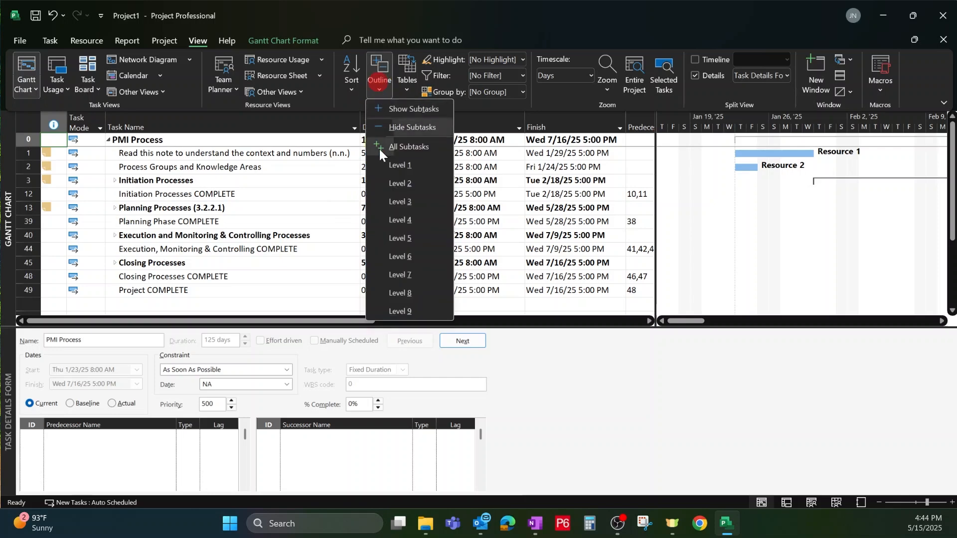
click(419, 145)
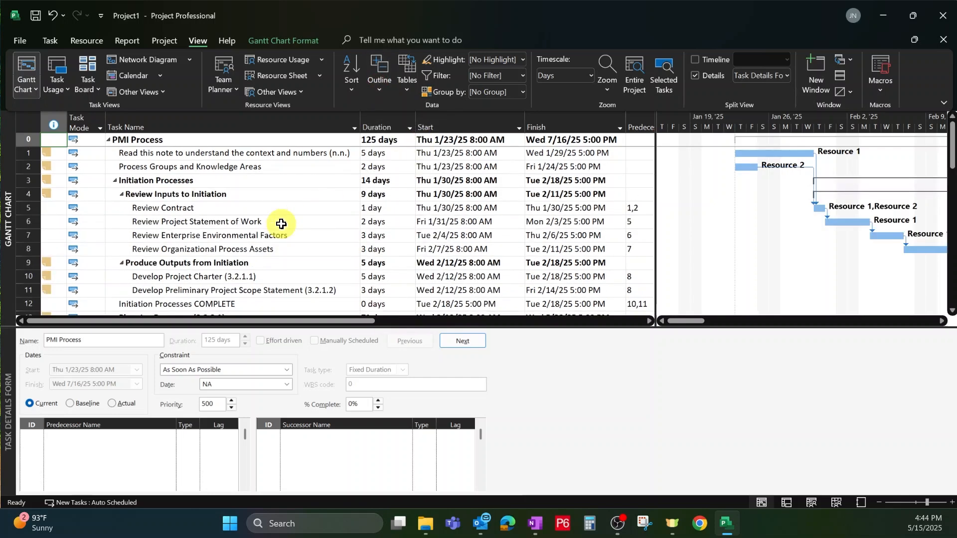
- Clear the task filter, and switch to Resource Usage with the Establish Risk Management Plan (3.2.2.15) assignment selected
click(520, 76)
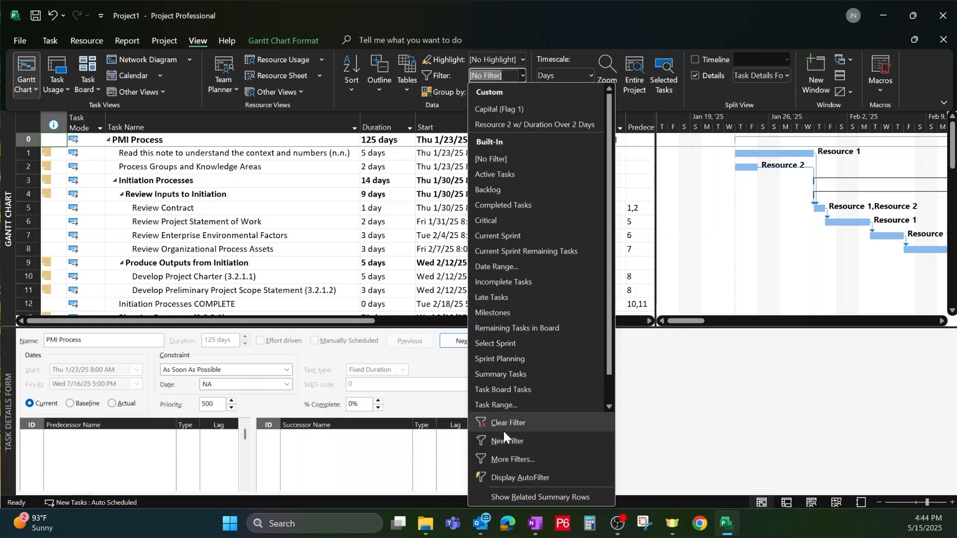
click(503, 429)
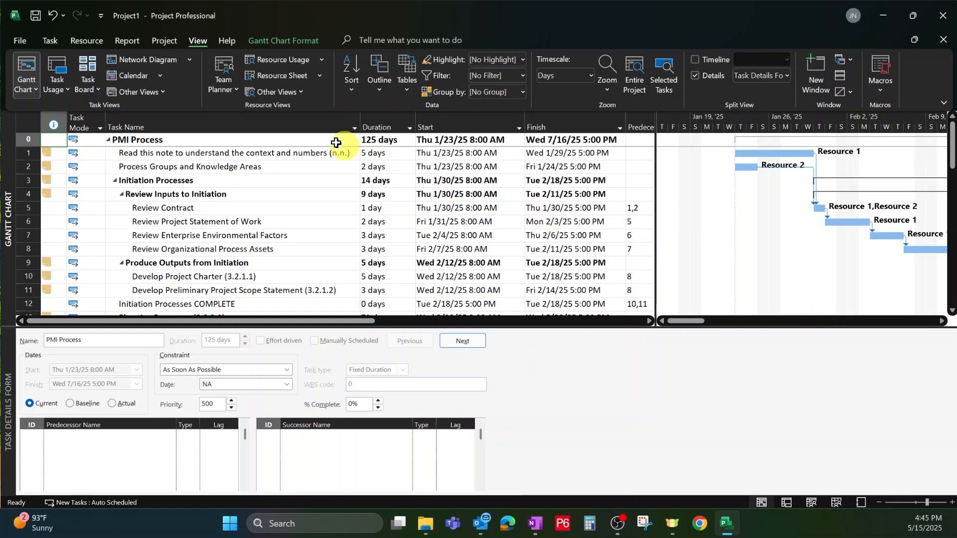
click(85, 41)
click(42, 90)
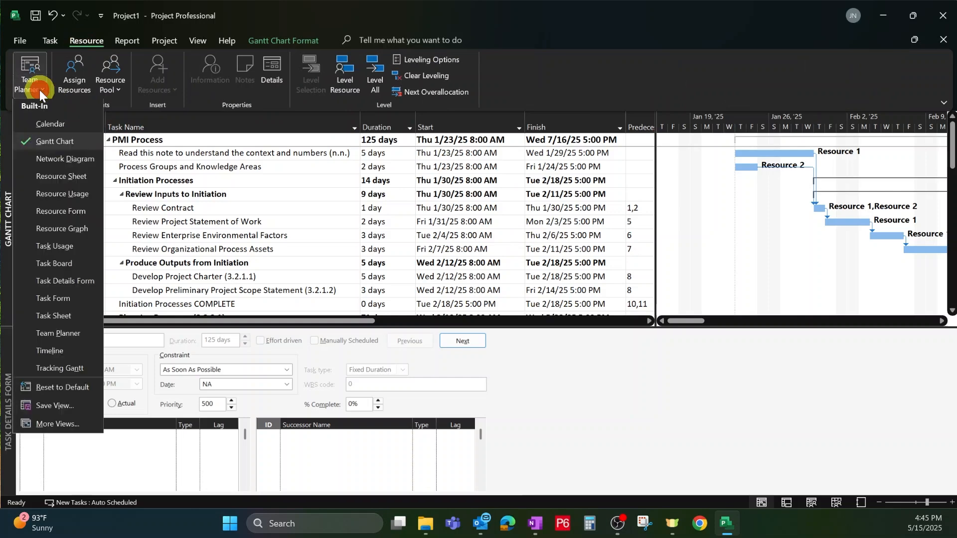
click(57, 198)
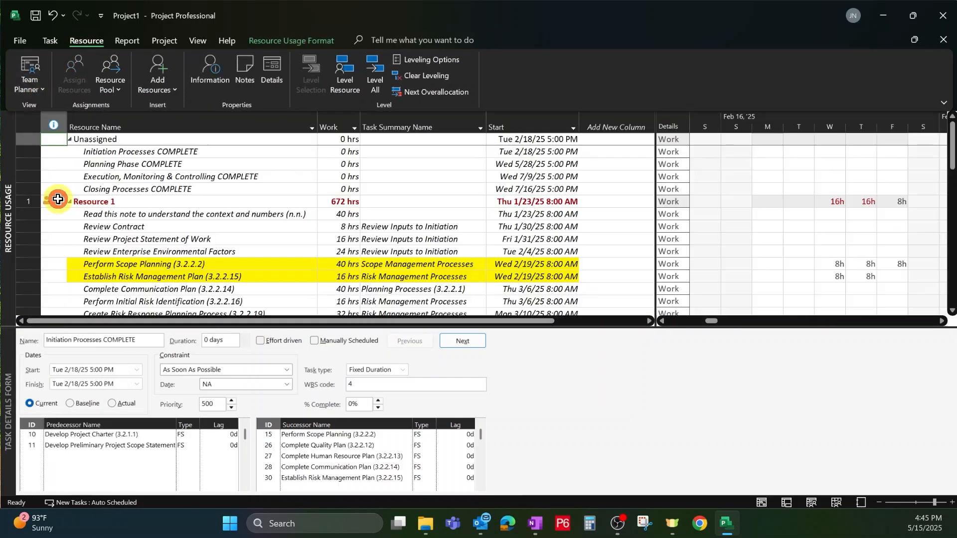
scroll(192, 250, down, 1)
click(199, 239)
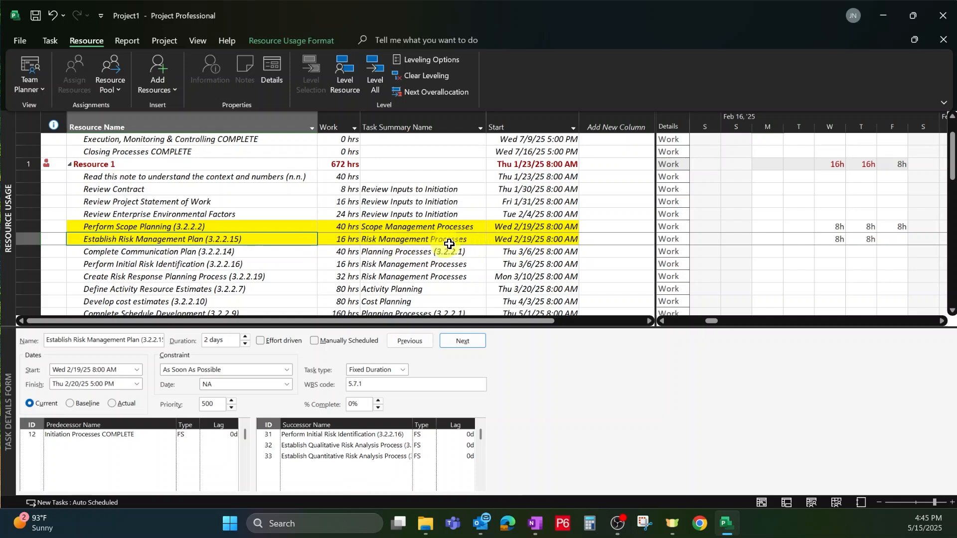
- Examine the daily work of Establish Risk Management Plan (3.2.2.15) and Resource 1 from mid-February to early March 2025 for free days
click(804, 237)
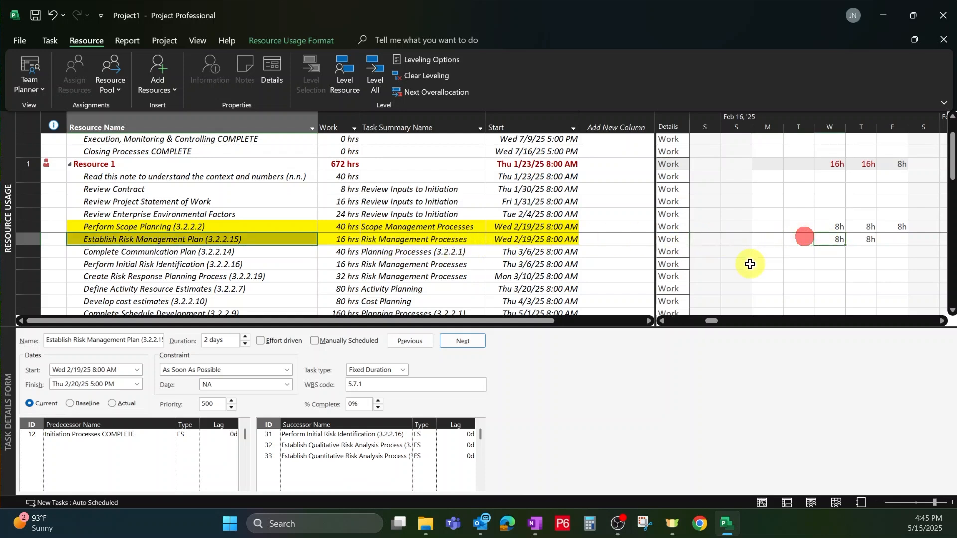
key(Right)
key(Right)
key(Right)
key(Right)
key(Right)
key(Right)
key(Right)
key(Right)
key(Right)
key(Right)
key(Right)
key(Right)
key(Right)
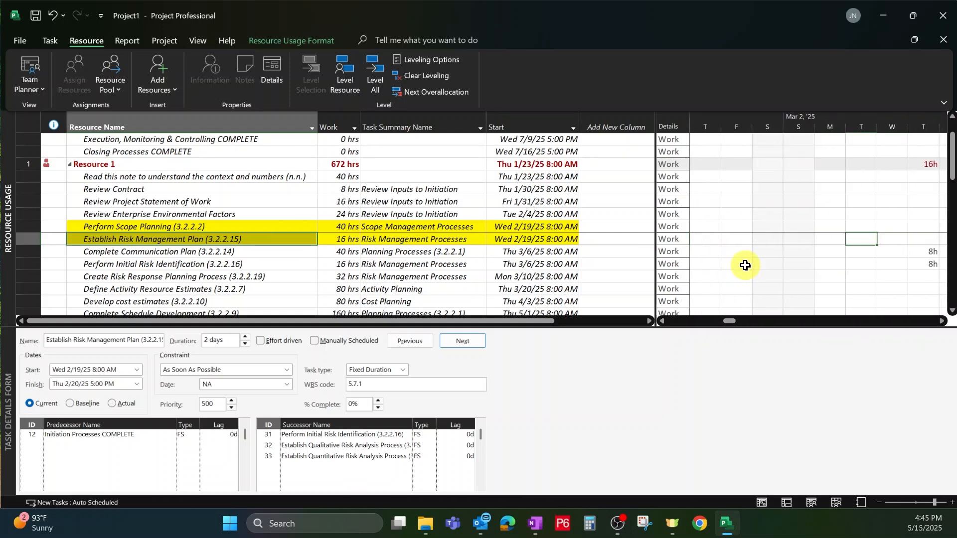
key(Left)
key(Left)
key(Left)
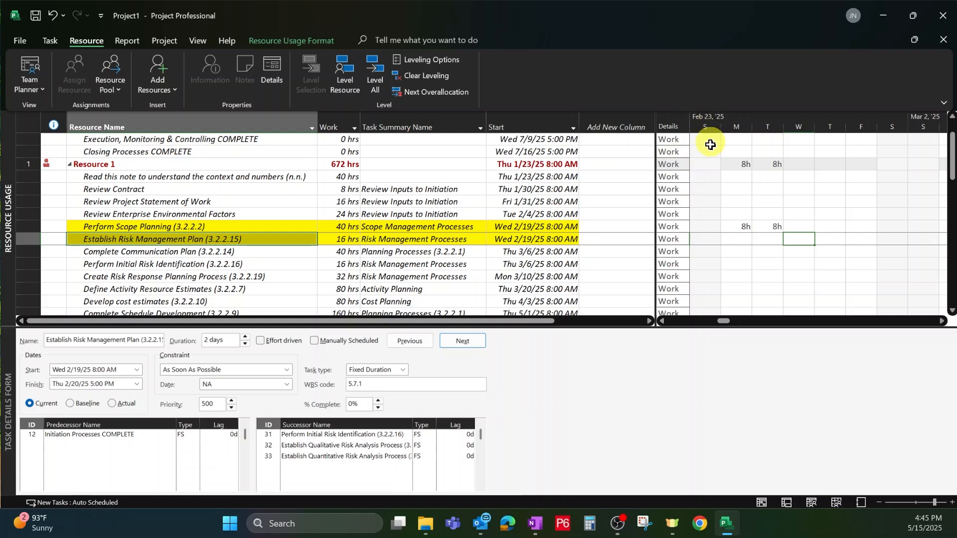
key(Left)
key(Left)
key(Left)
scroll(706, 170, left, 1)
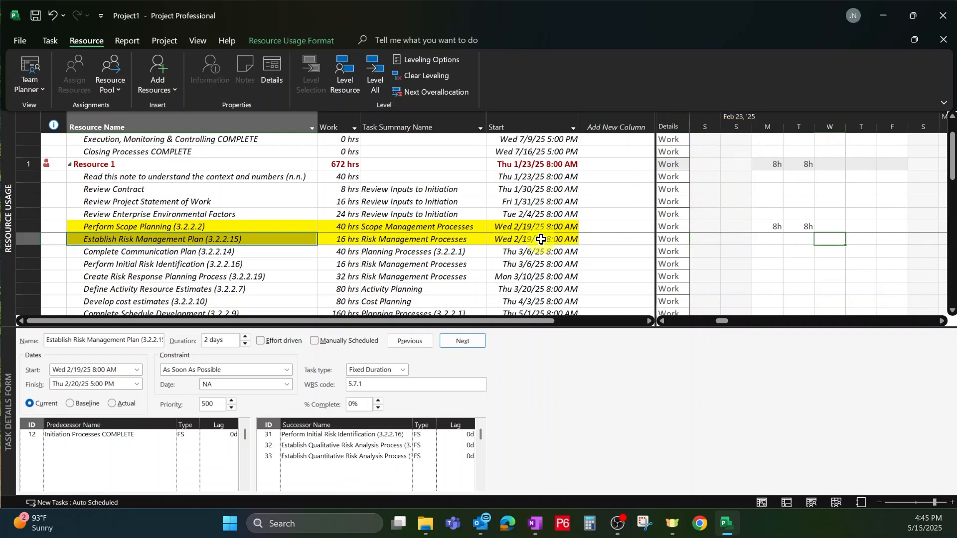
click(540, 239)
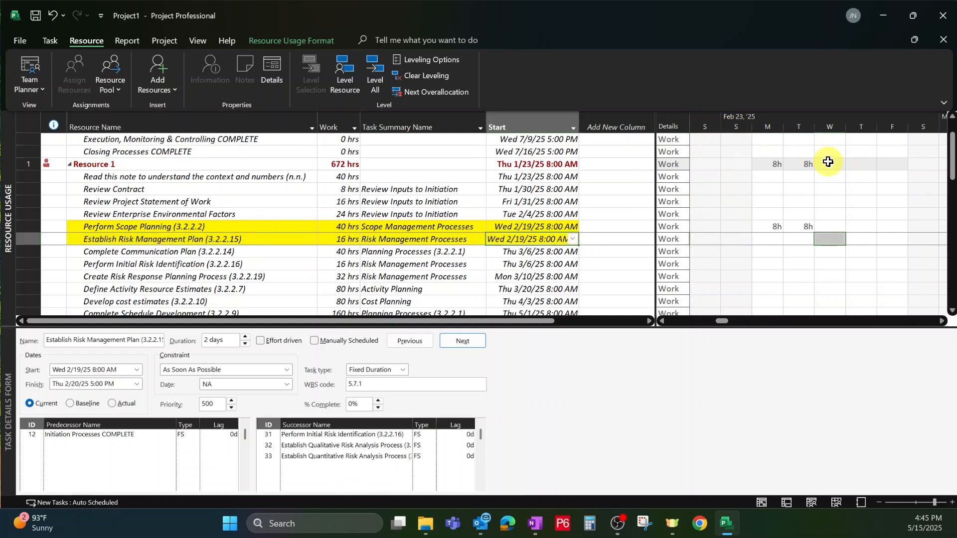
- Show the Establish Risk Management Plan (3.2.2.15) task in the Gantt Chart
click(245, 239)
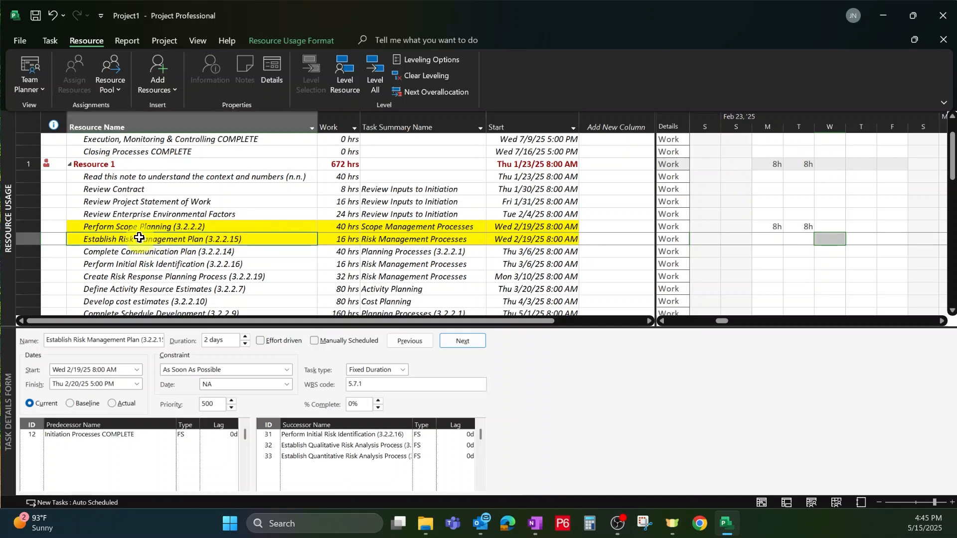
click(54, 44)
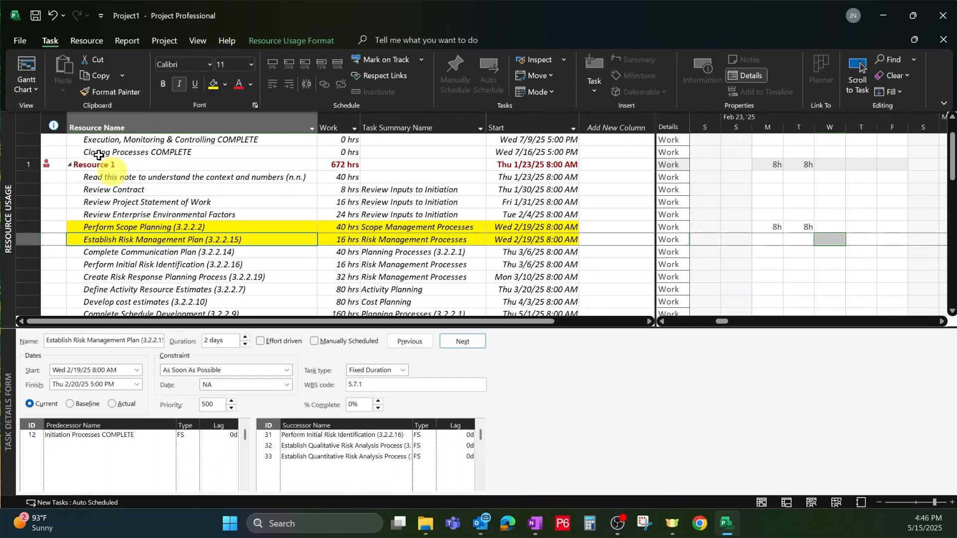
click(30, 56)
scroll(210, 225, up, 2)
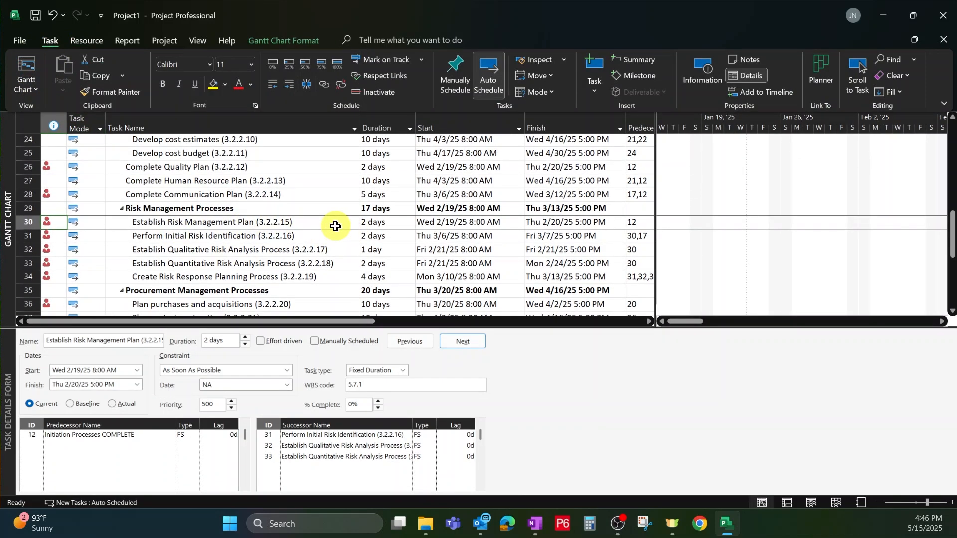
- Set the start date of Establish Risk Management Plan (3.2.2.15) to February 26, 2025
click(452, 221)
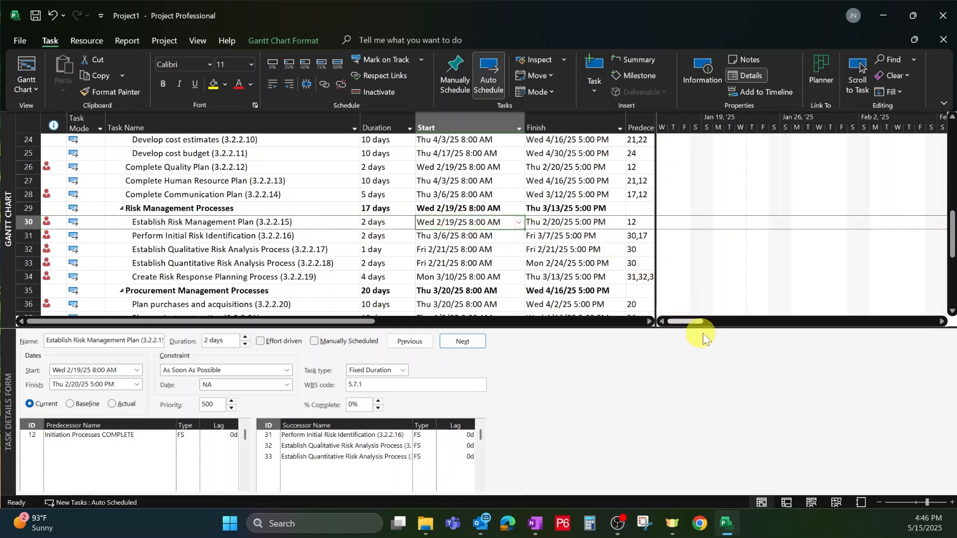
click(941, 323)
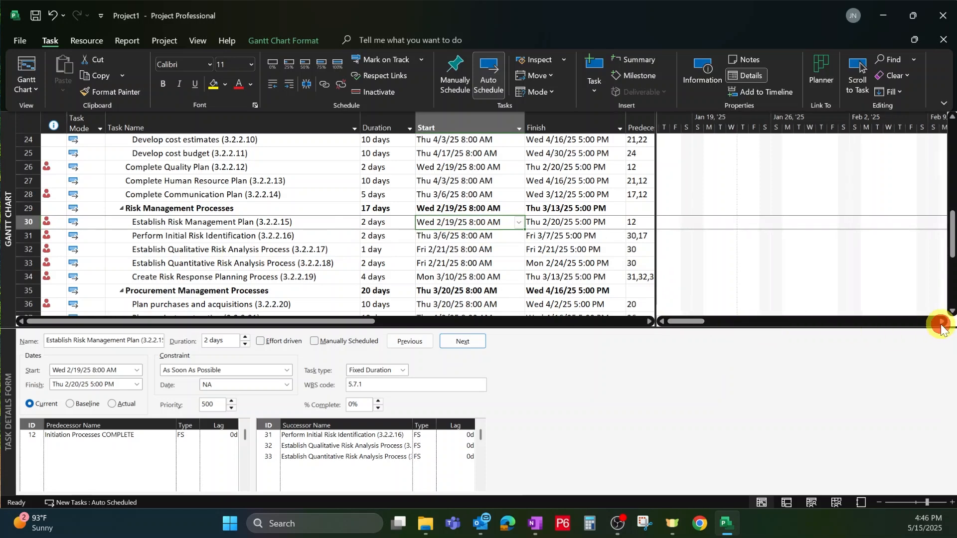
click(941, 322)
click(558, 224)
click(470, 222)
click(518, 222)
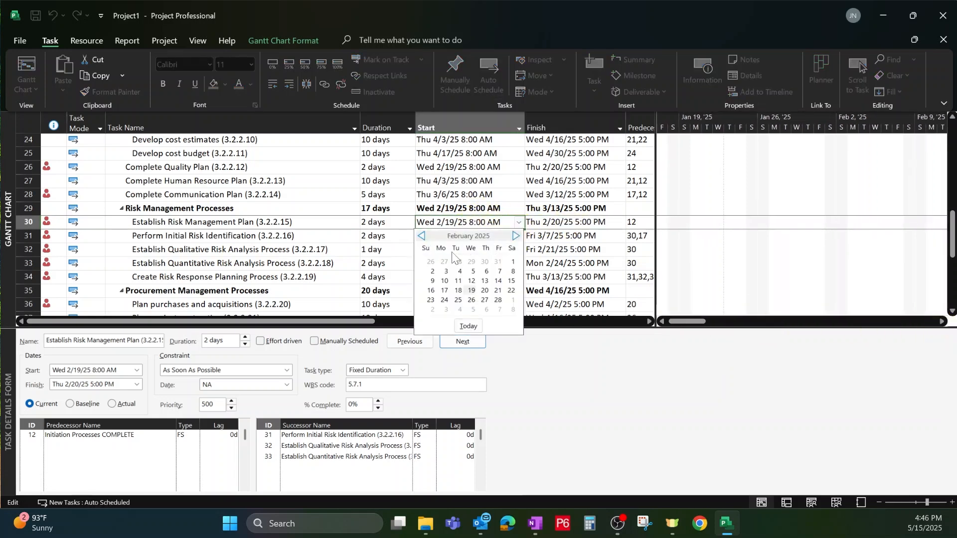
click(472, 301)
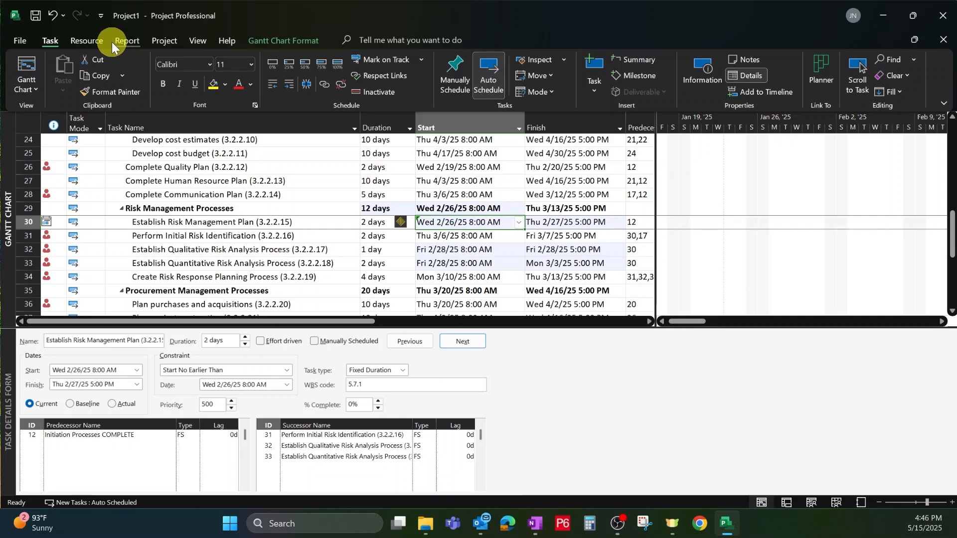
- Return to Resource Usage and select the Establish Risk Management Plan (3.2.2.15) assignment under Resource 1
click(89, 41)
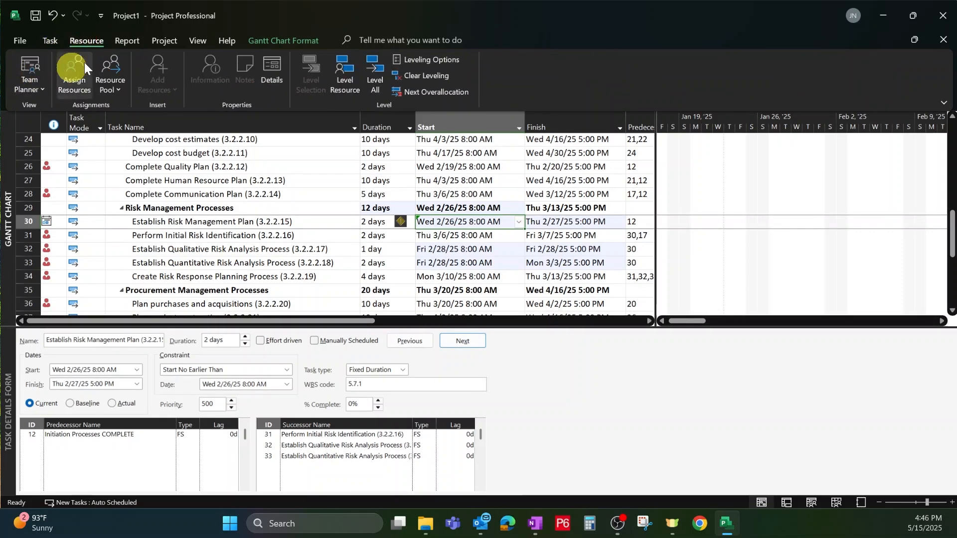
click(34, 87)
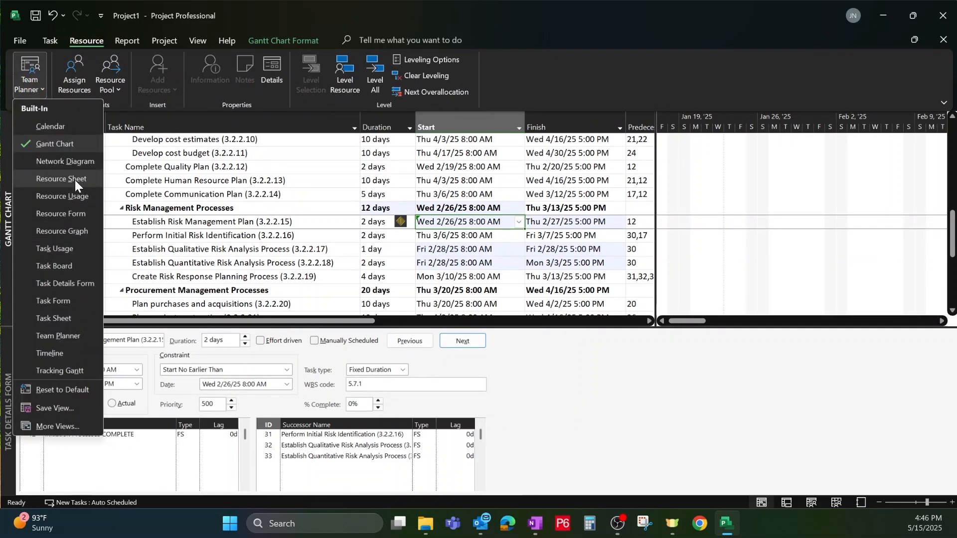
click(70, 196)
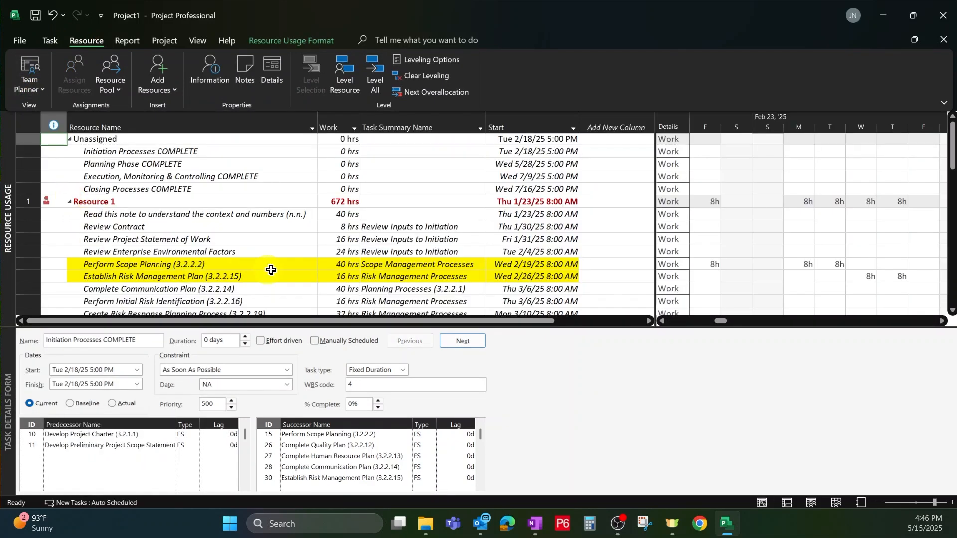
scroll(312, 264, down, 2)
scroll(312, 264, up, 2)
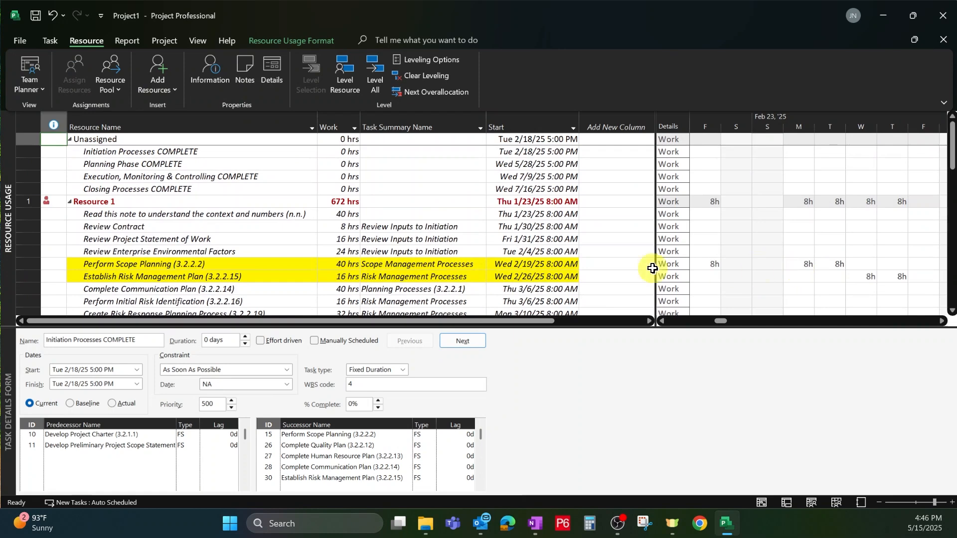
click(202, 275)
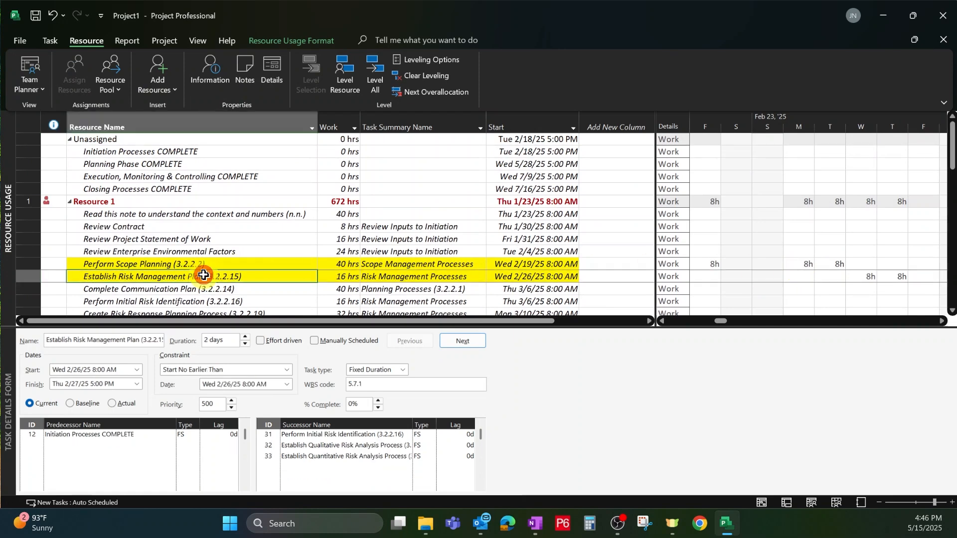
- Sort the Resource Usage rows by start date from earliest to latest
click(573, 127)
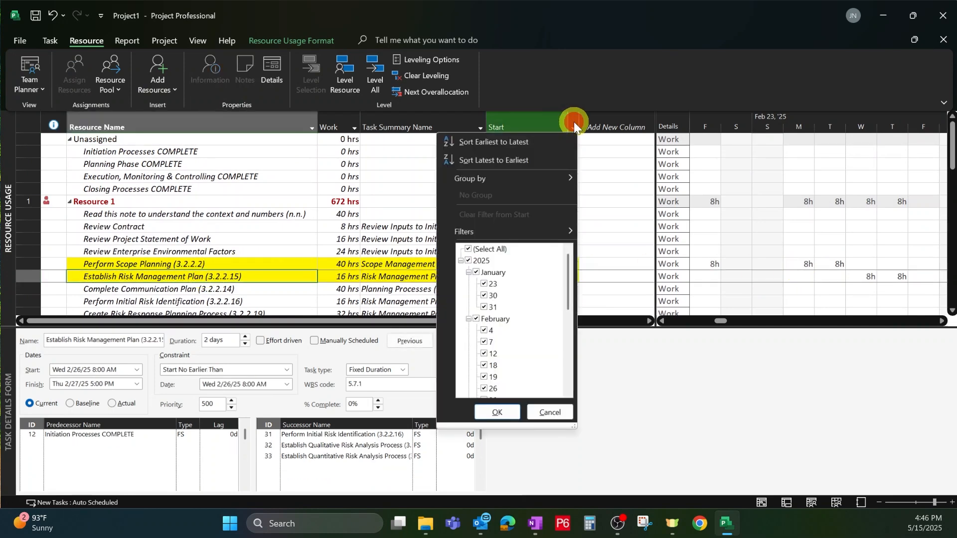
click(505, 142)
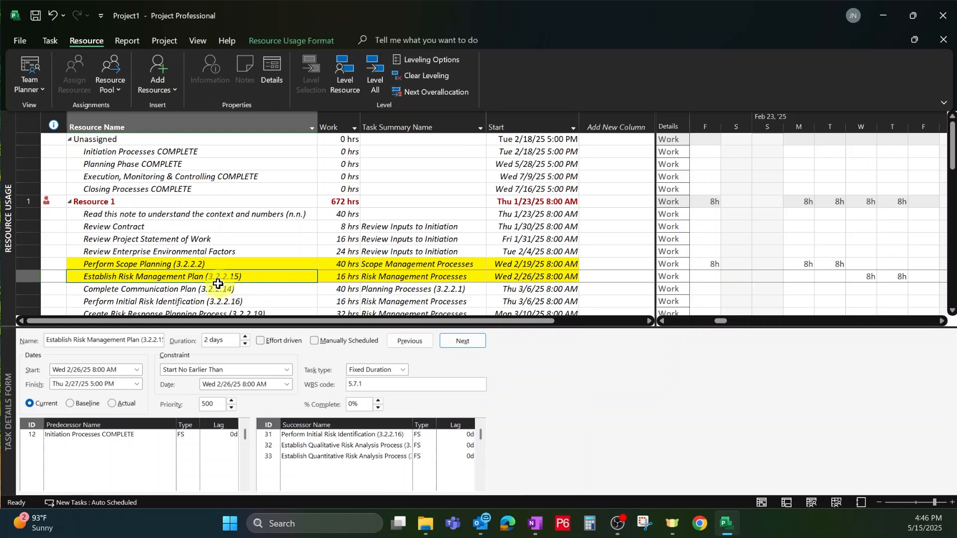
click(533, 276)
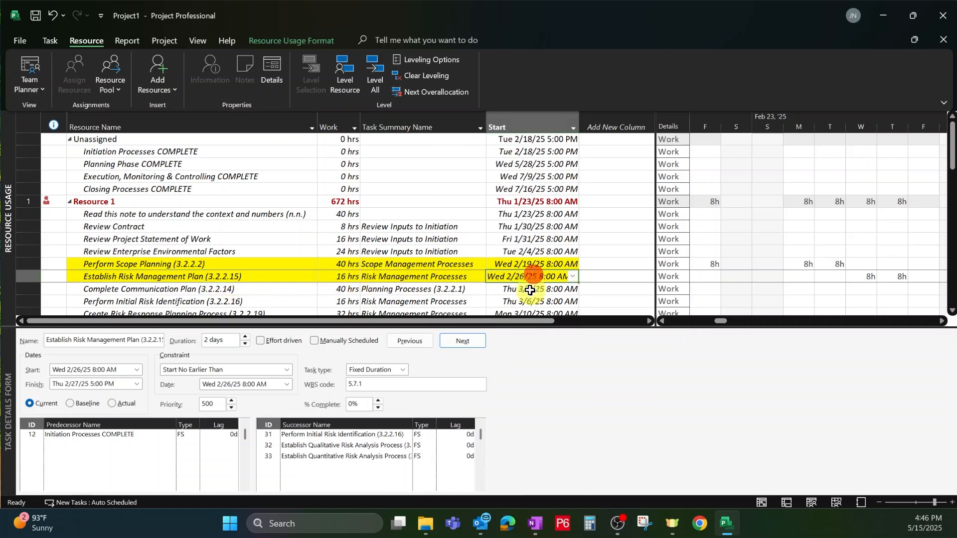
- Review Resource 1's total daily work from late February to March 10, 2025 for remaining overallocations
click(736, 273)
click(707, 201)
key(Right)
key(Right)
key(Right)
key(Right)
key(Right)
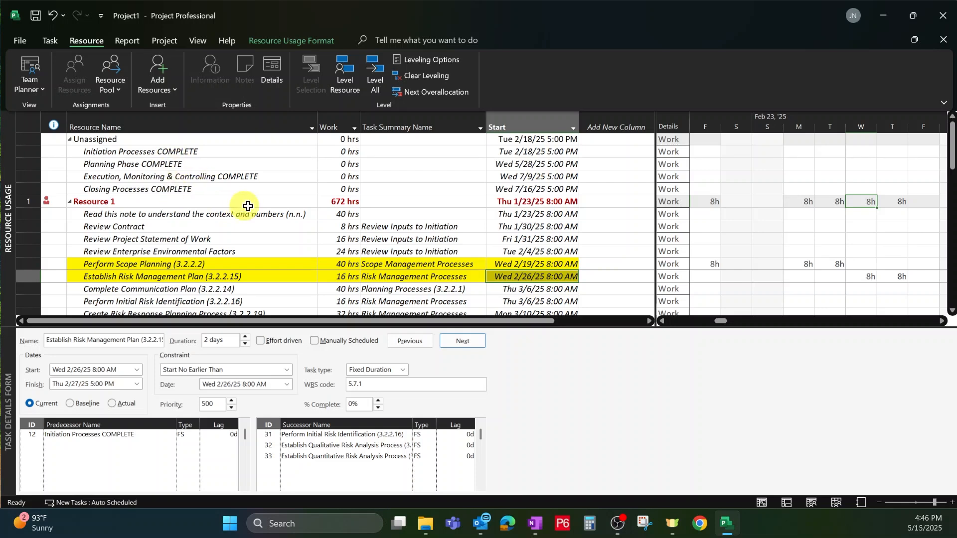
key(Right)
key(Right)
key(Right)
key(Right)
key(Right)
key(Right)
key(Right)
key(Right)
key(Right)
key(Right)
key(Right)
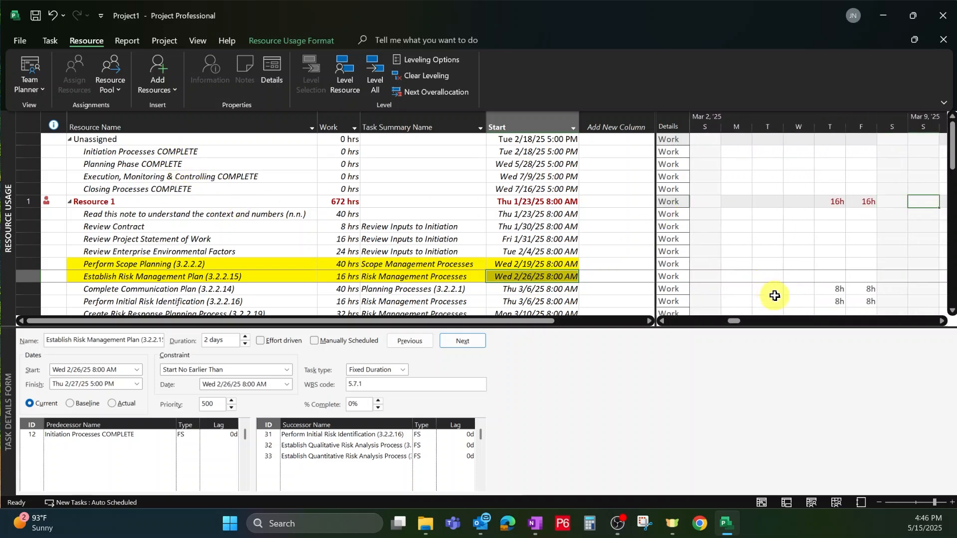
key(Left)
key(Left)
key(Right)
key(Right)
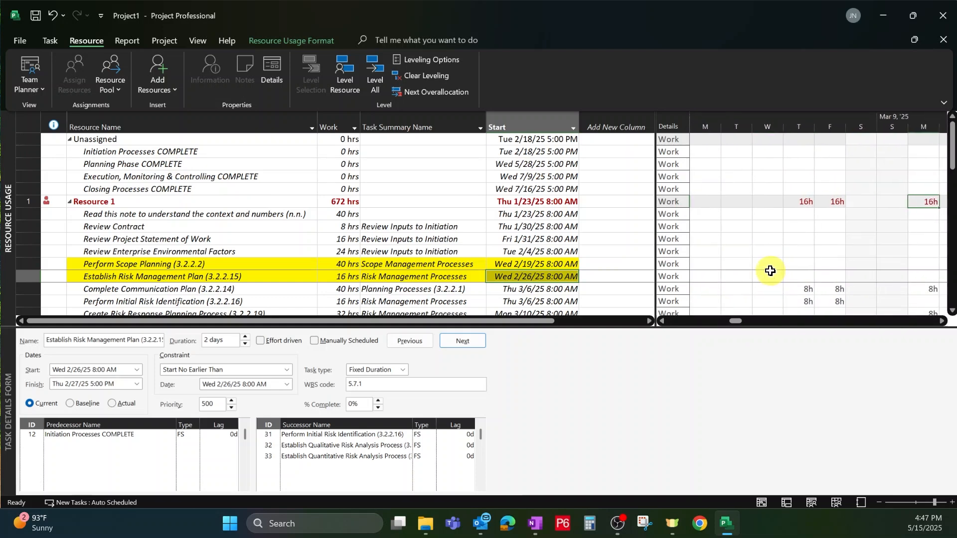
key(Left)
key(Left)
key(Left)
key(Left)
key(Left)
key(Left)
key(Left)
key(Left)
key(Left)
key(Left)
key(Left)
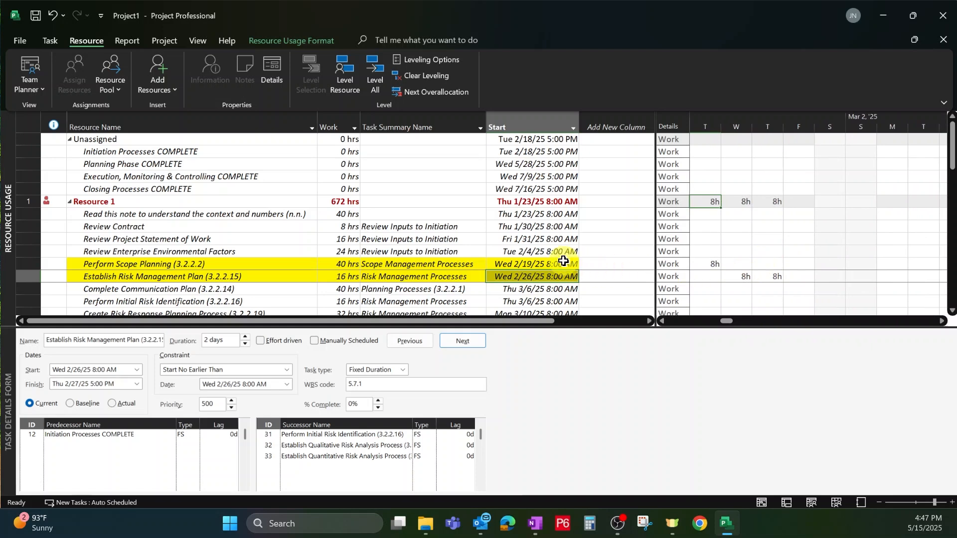
- Compare the daily hours of Perform Scope Planning (3.2.2.2) and Establish Risk Management Plan (3.2.2.15) through early March 2025
click(407, 266)
click(714, 266)
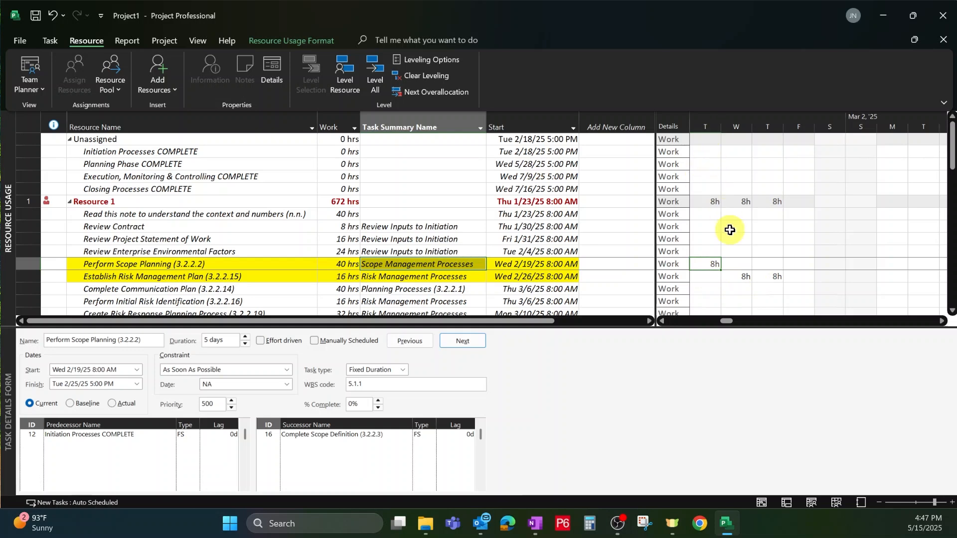
key(Right)
key(Right)
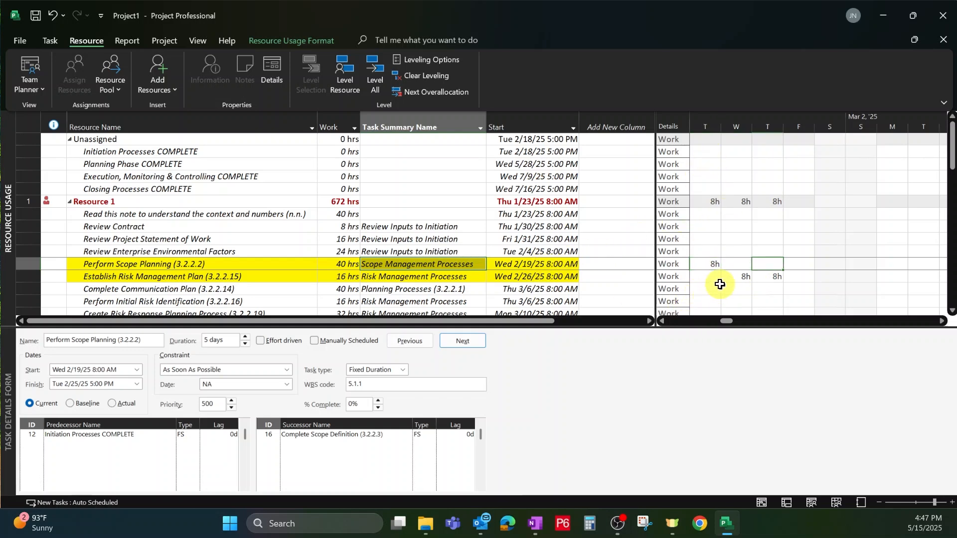
key(Right)
key(Right)
key(Right)
key(Right)
key(Right)
key(Right)
key(Right)
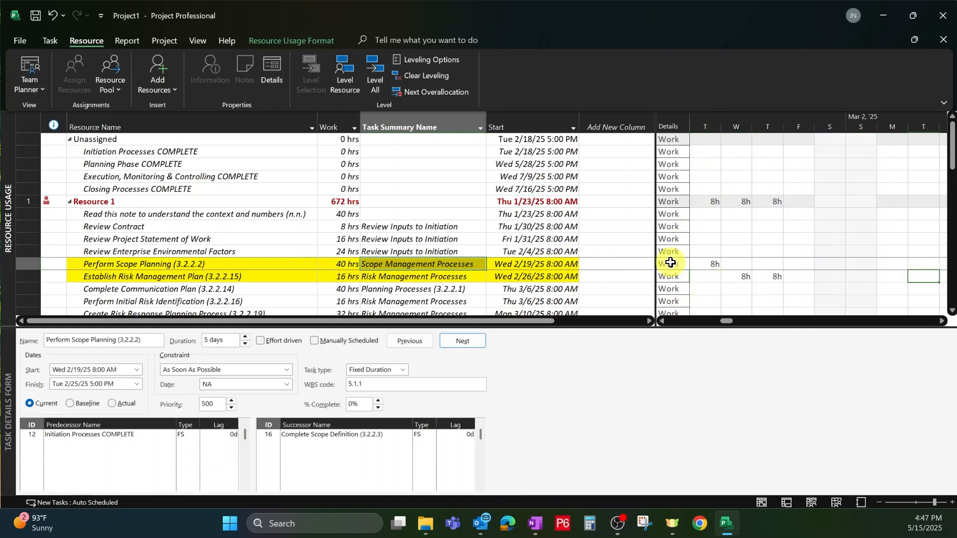
key(Left)
key(Left)
key(Left)
key(Left)
key(Left)
key(Left)
key(Left)
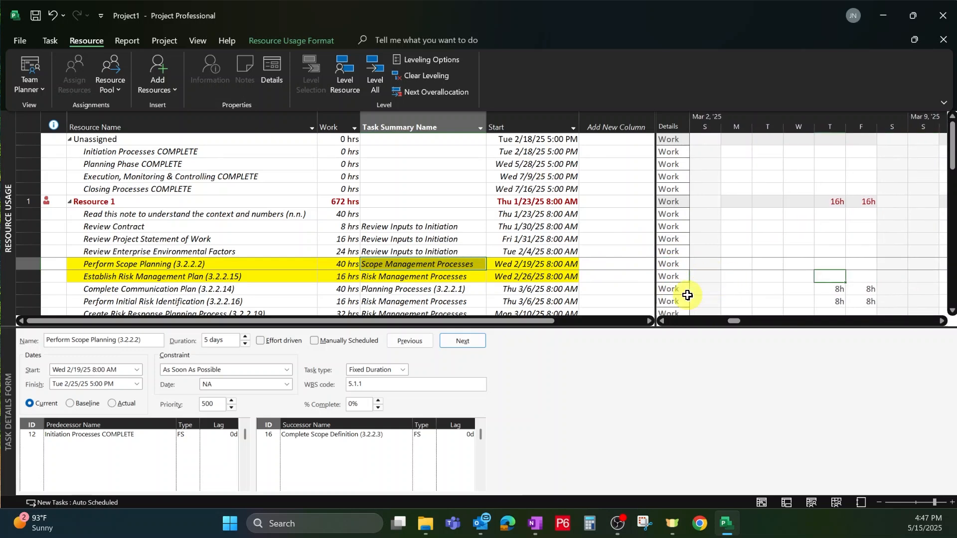
key(Left)
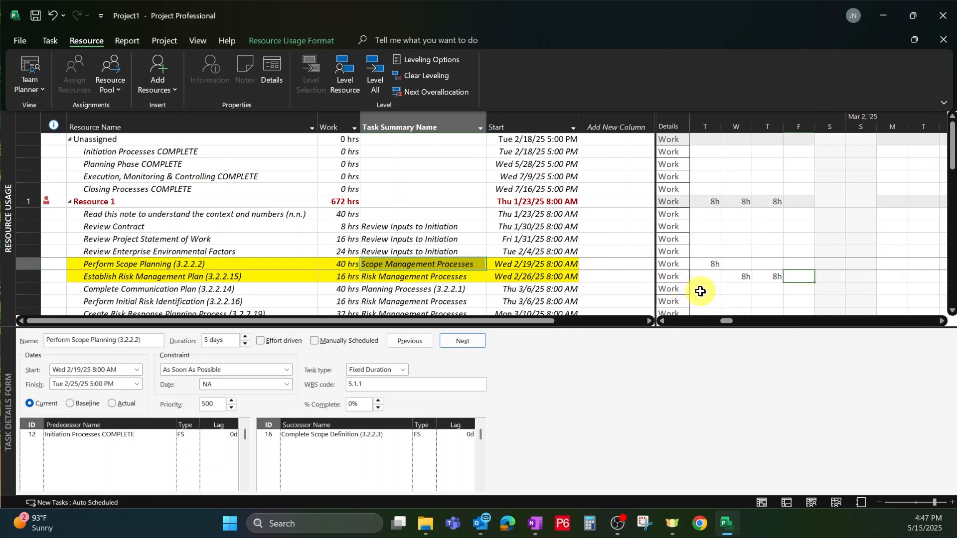
key(Right)
key(Right)
key(Right)
key(Right)
key(Right)
key(Right)
key(Right)
key(Right)
key(Right)
key(Right)
key(Right)
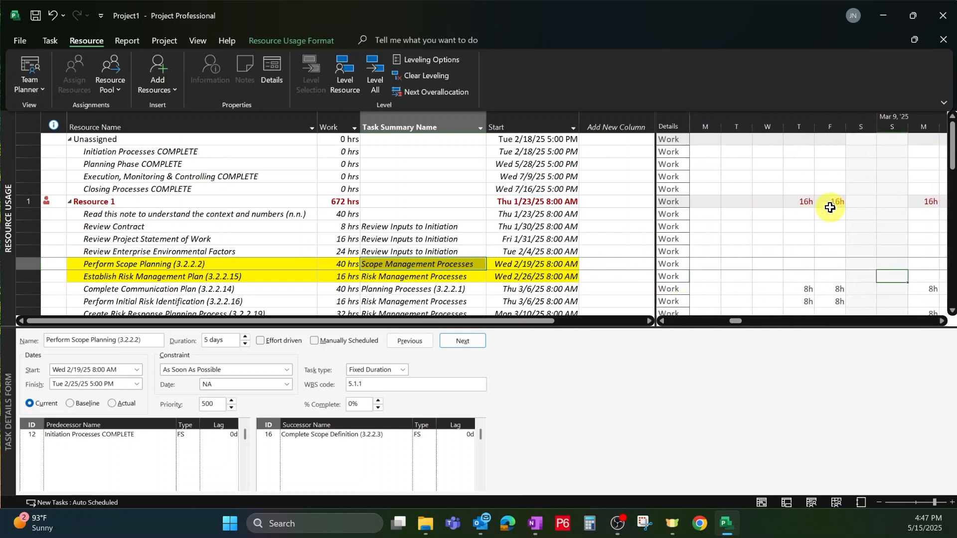
- Review Resource 1's total daily work from March 6 to mid-March 2025 for overallocated days
key(Right)
key(Right)
key(Right)
key(Right)
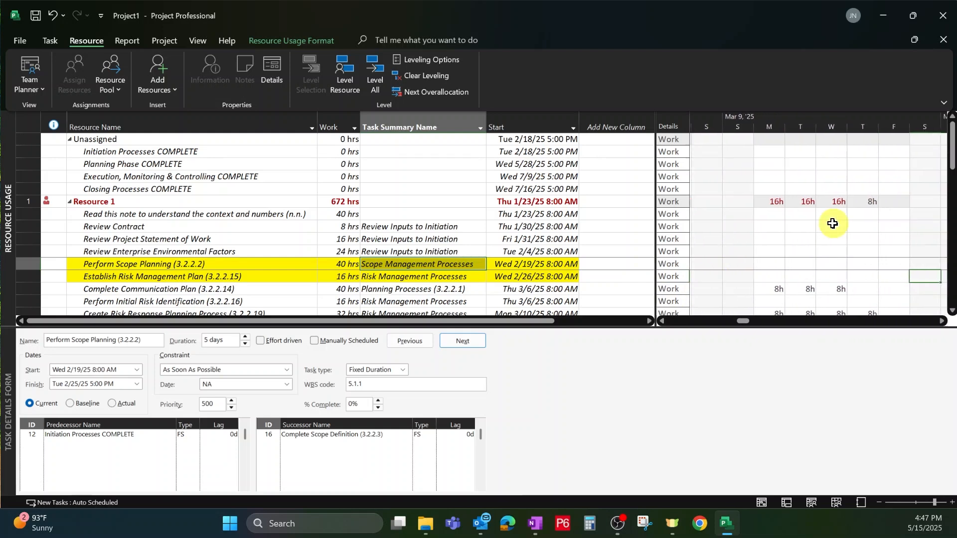
key(Right)
key(Right)
key(Right)
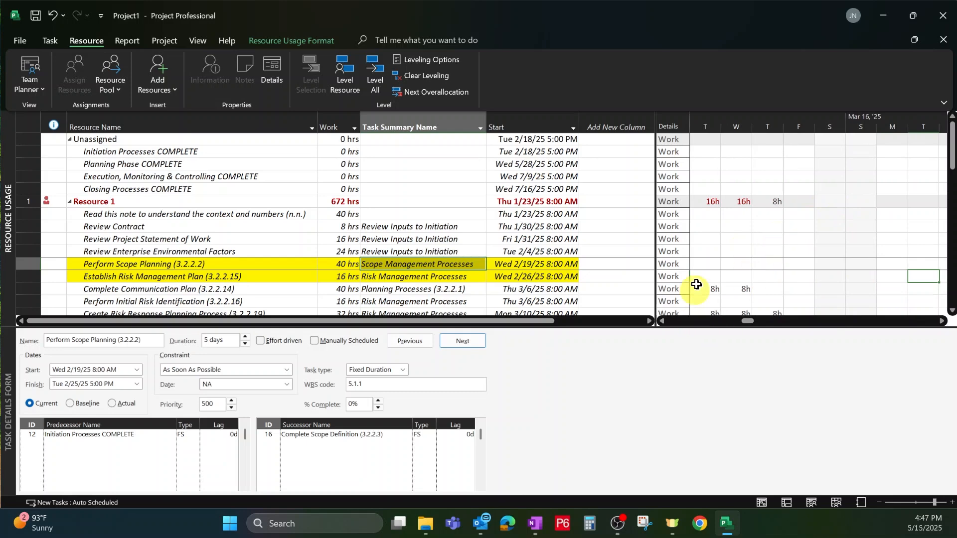
key(Left)
key(Left)
key(Left)
key(Left)
key(Left)
key(Left)
key(Left)
key(Left)
key(Left)
key(Left)
key(Left)
key(Left)
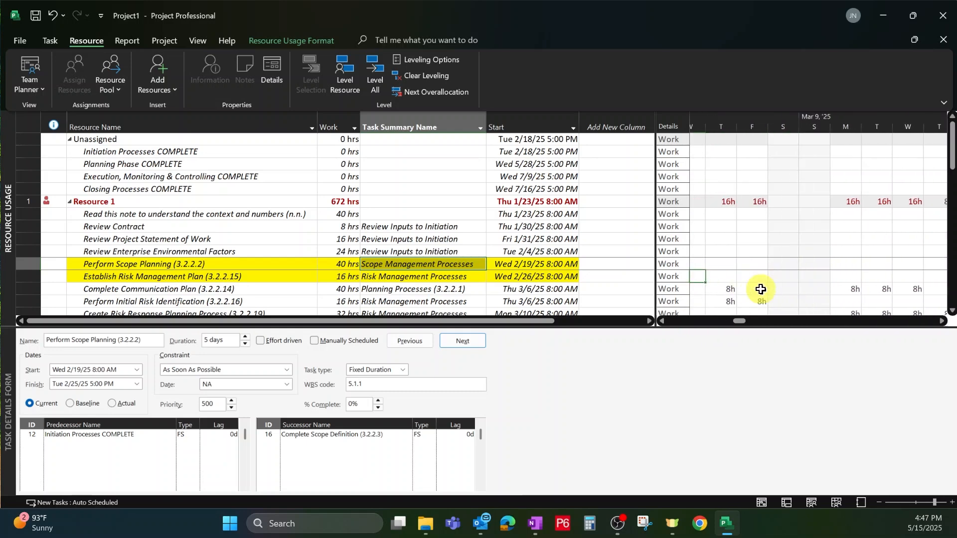
- Examine which Resource 1 assignments overlap from March 6, 2025, comparing Complete Communication Plan (3.2.2.14) with the risk management tasks
scroll(765, 279, down, 2)
scroll(747, 240, up, 1)
scroll(758, 237, down, 1)
scroll(764, 247, up, 1)
key(Right)
key(Right)
key(Right)
key(Right)
key(Right)
key(Right)
key(Left)
key(Left)
key(Left)
key(Left)
key(Left)
key(Left)
key(Left)
key(Left)
key(Left)
key(Left)
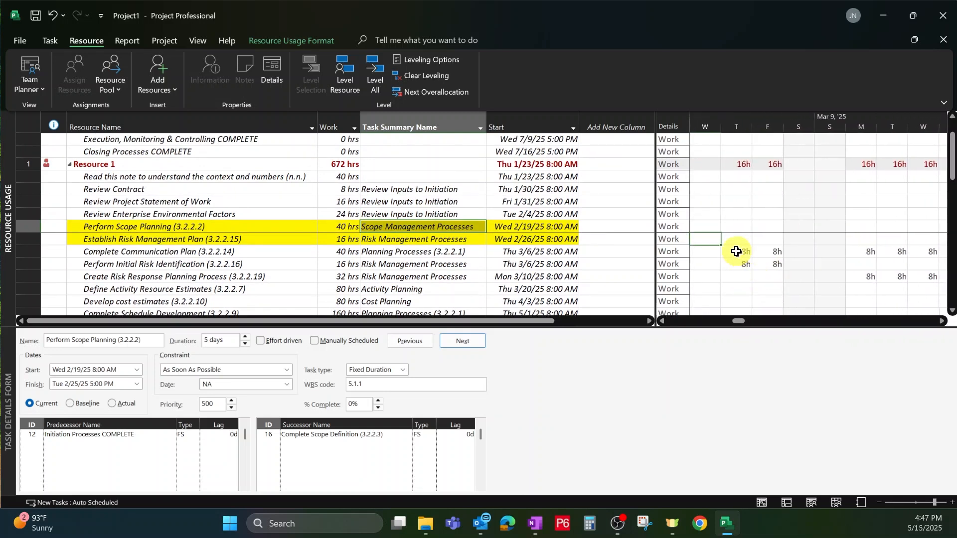
- Color the text of the Complete Communication Plan (3.2.2.14) and Perform Initial Risk Identification (3.2.2.16) rows red
click(347, 252)
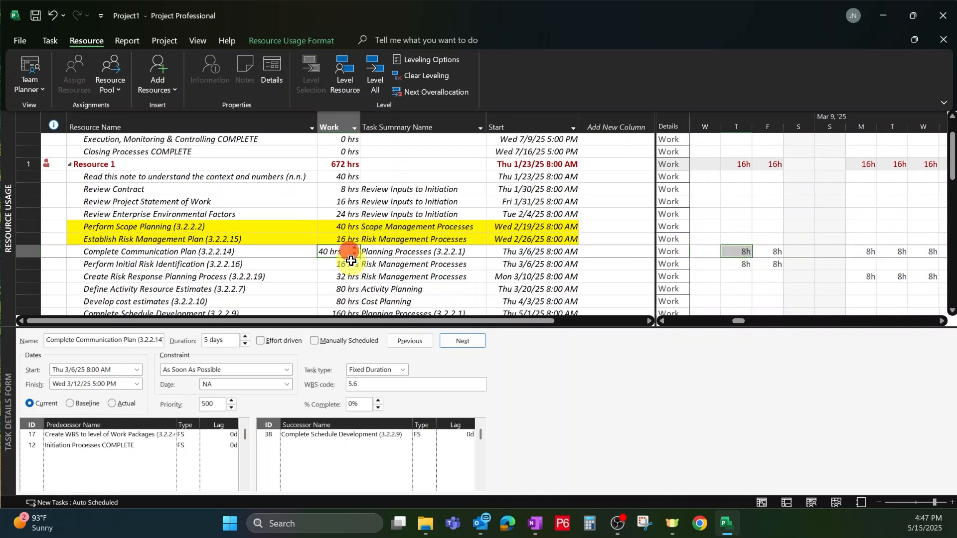
click(28, 252)
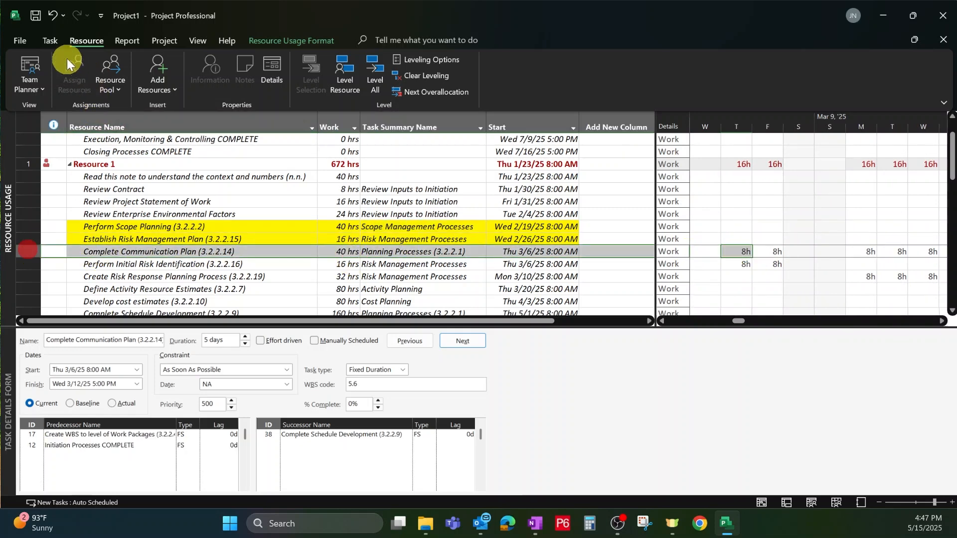
click(50, 40)
click(237, 84)
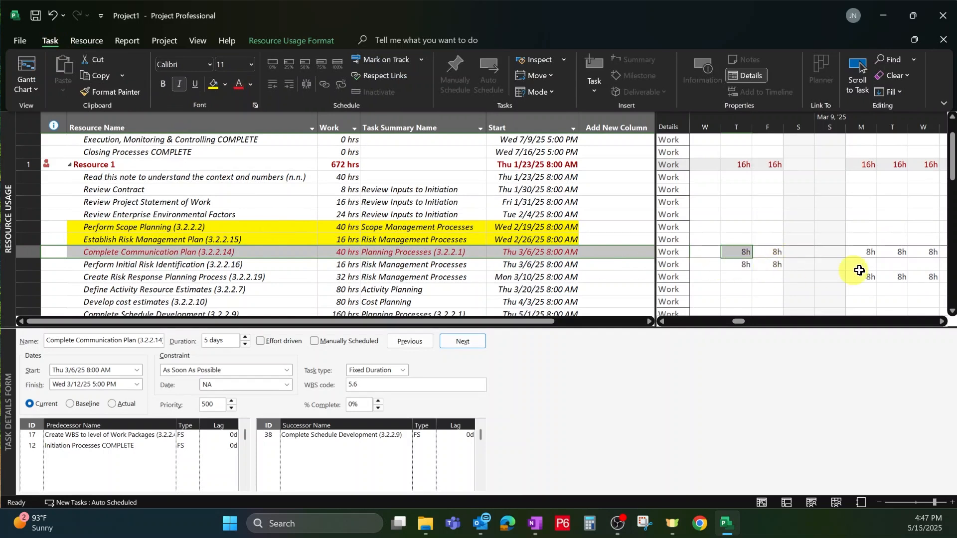
click(737, 270)
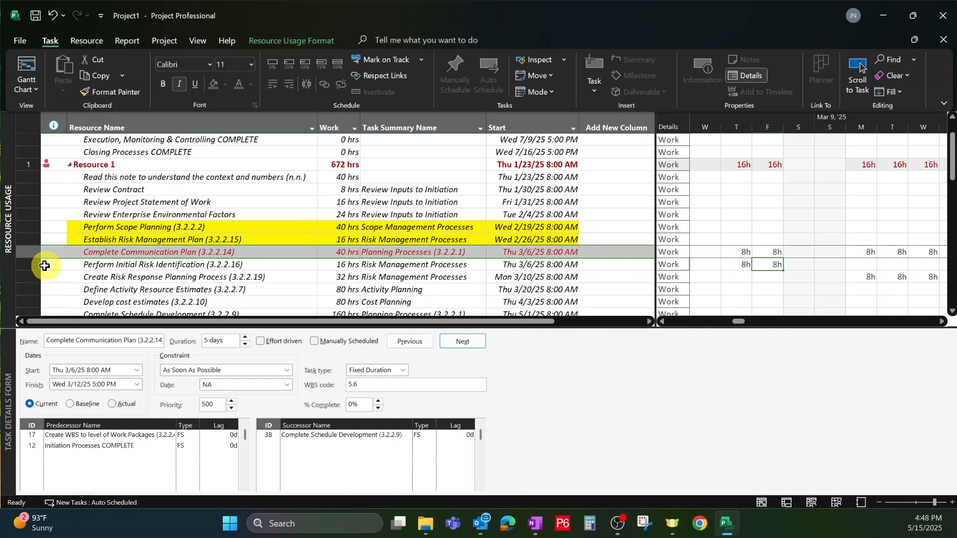
click(20, 264)
click(238, 88)
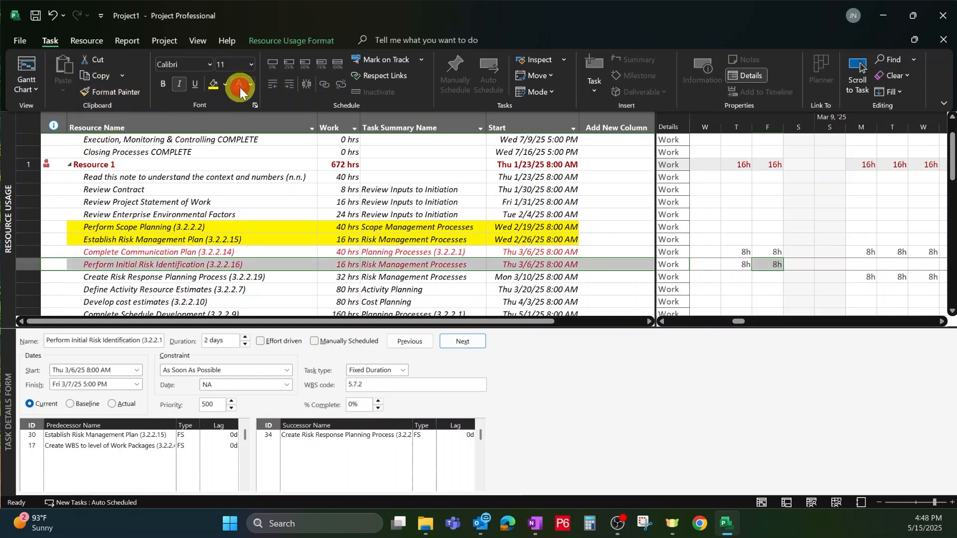
- Compare the daily hours of the two red assignments with Resource 1's totals from March 6 to March 14, 2025
click(774, 259)
key(Right)
key(Right)
key(Right)
key(Right)
key(Right)
key(Right)
key(Right)
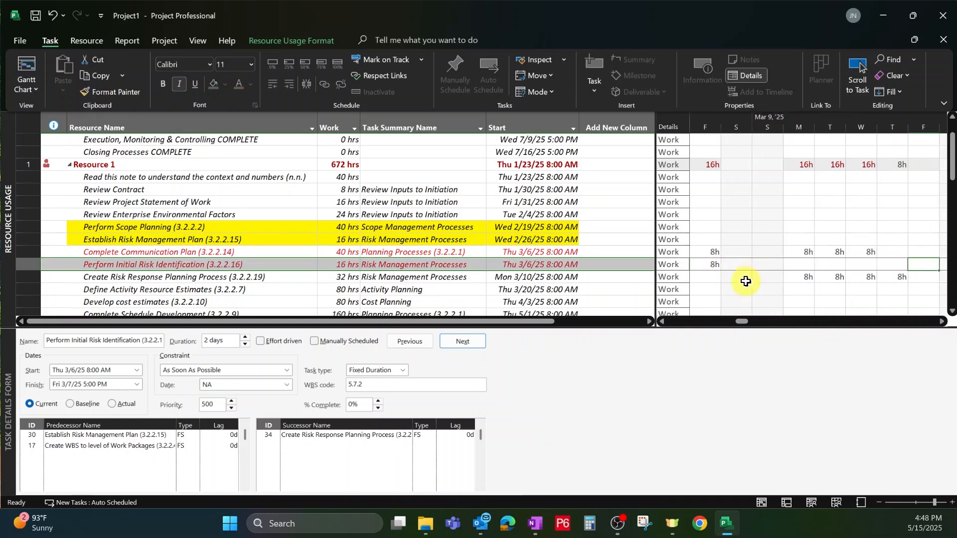
key(Left)
key(Left)
key(Left)
key(Left)
key(Left)
key(Left)
key(Left)
key(Left)
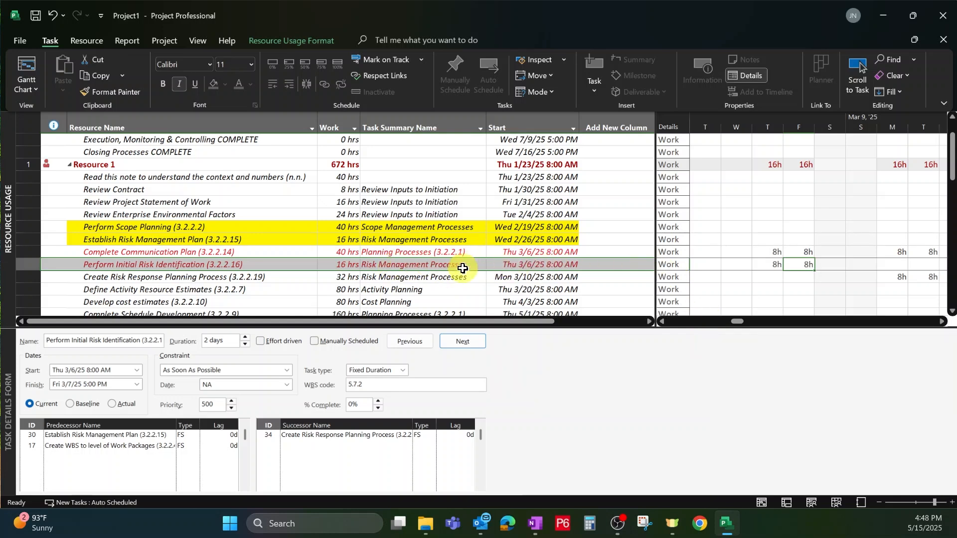
key(Right)
key(Right)
key(Right)
key(Right)
key(Right)
key(Right)
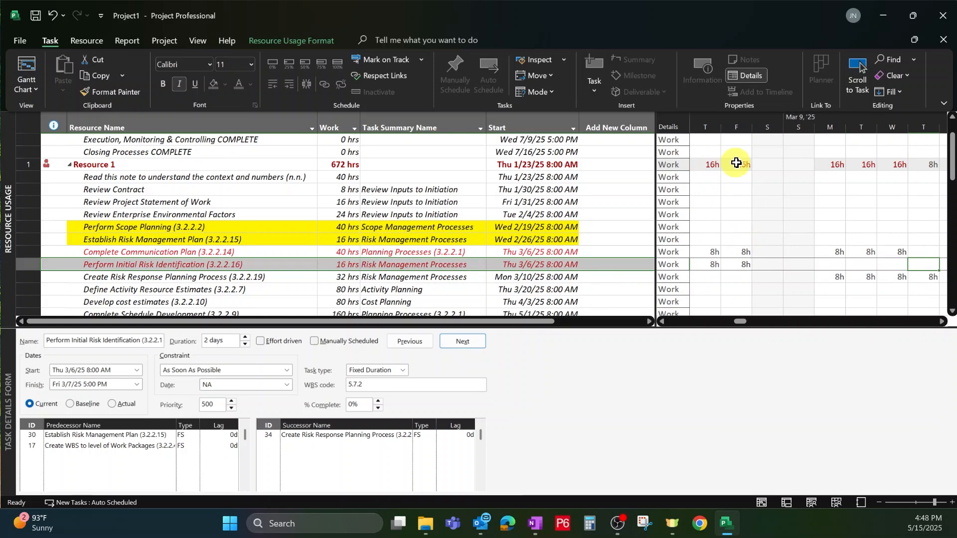
- Check Resource 1's daily total against the start date and hours of Perform Initial Risk Identification (3.2.2.16)
scroll(736, 173, up, 1)
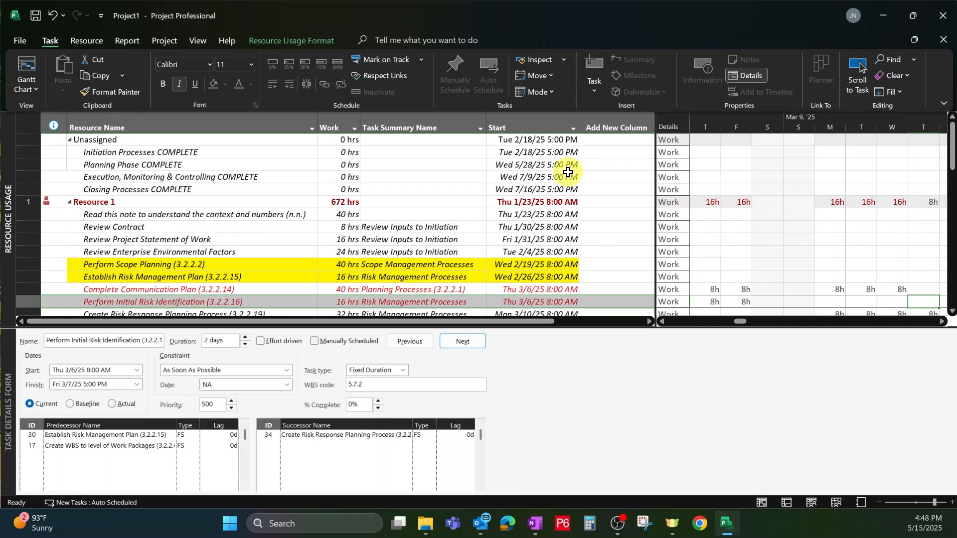
click(144, 202)
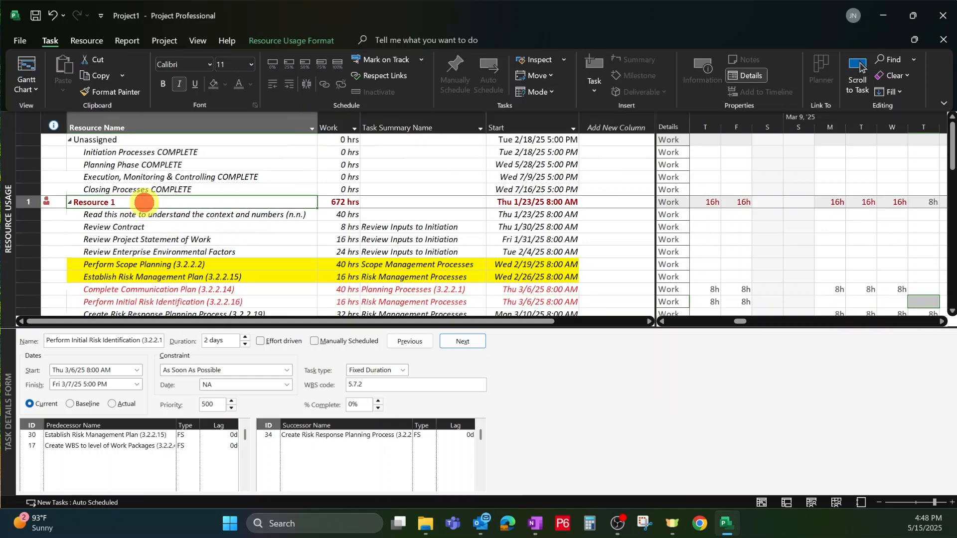
scroll(374, 252, down, 1)
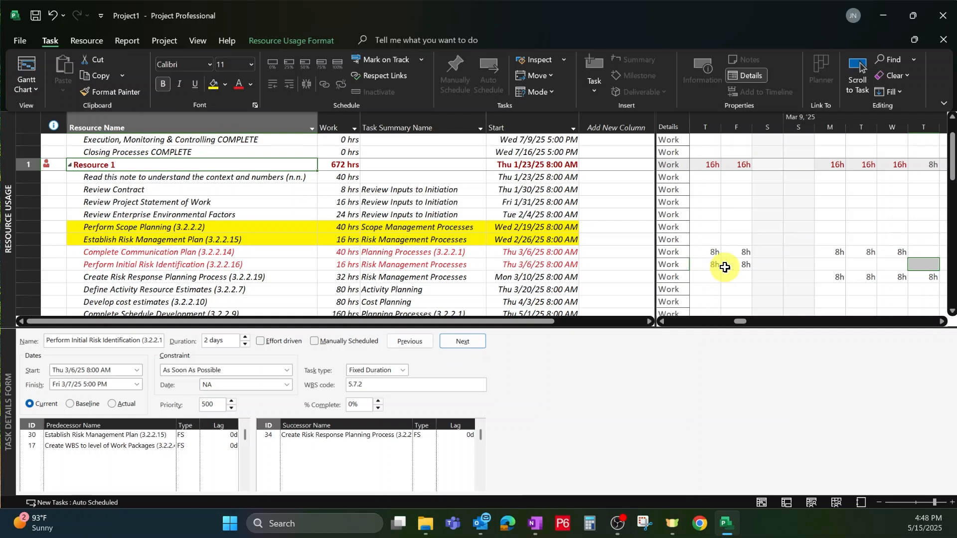
click(705, 265)
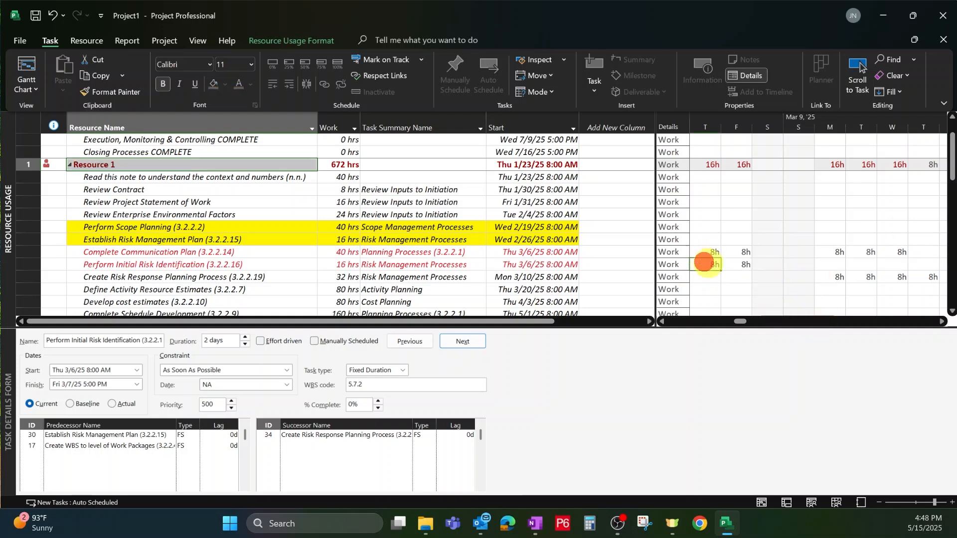
key(Left)
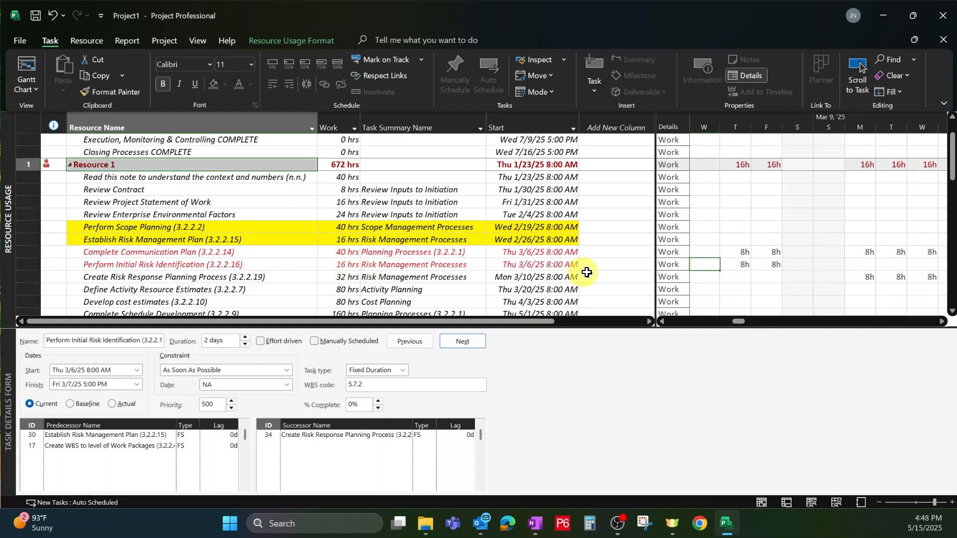
click(281, 263)
key(Right)
key(Right)
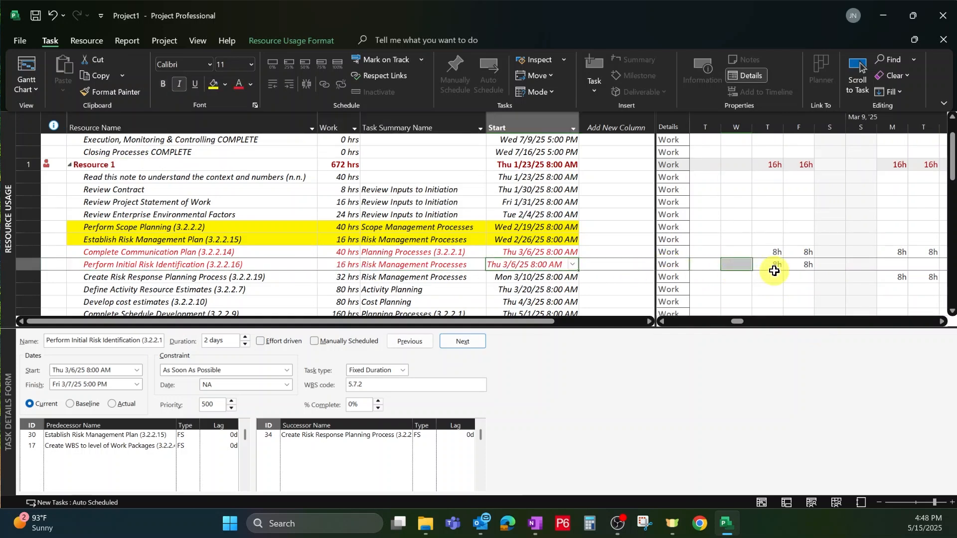
- Trace the daily hours of Complete Communication Plan (3.2.2.14) to the first day without work in the week of March 9, 2025
click(794, 265)
key(Right)
key(Right)
key(Right)
key(Right)
key(Right)
key(Right)
key(Right)
key(Right)
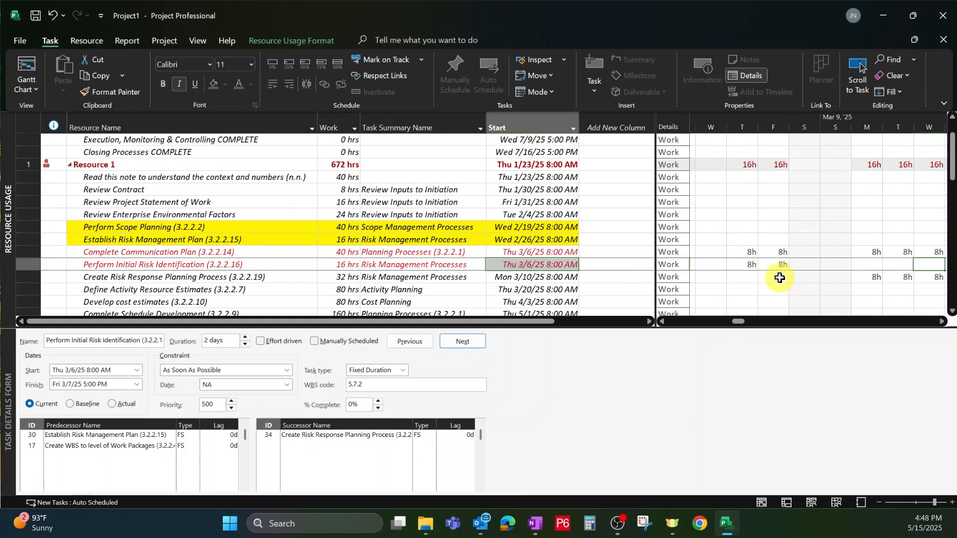
click(861, 253)
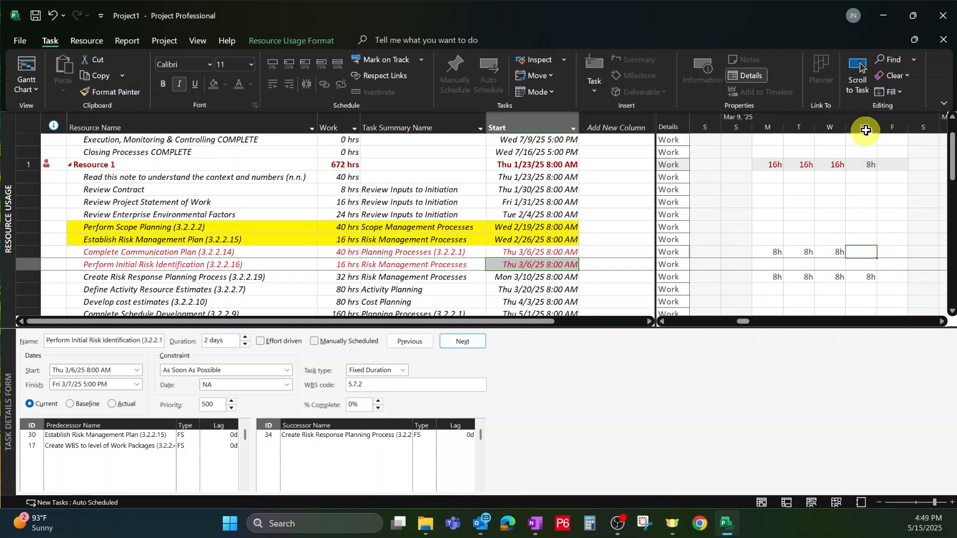
- Widen the timephased grid and review Resource 1's daily totals for the week of March 9, 2025
drag(657, 165, 502, 180)
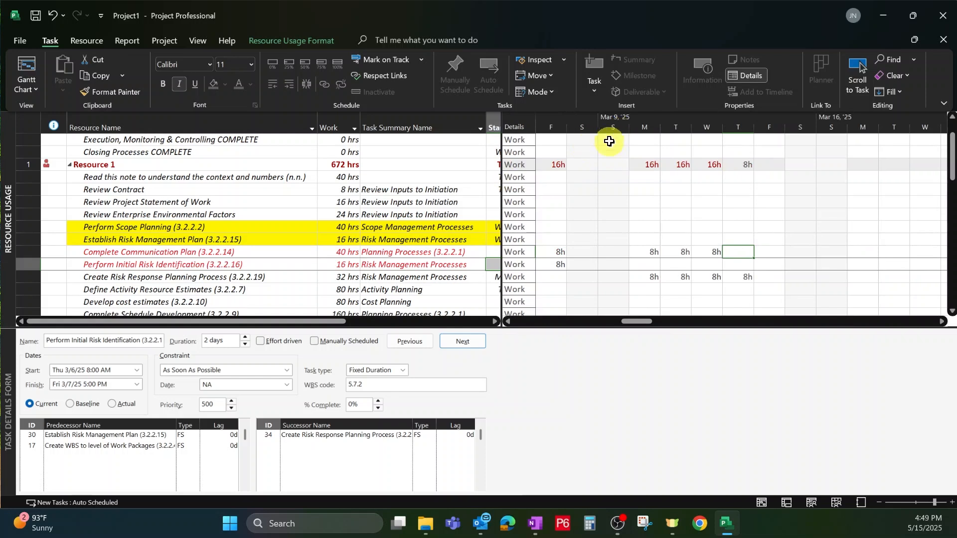
click(610, 164)
key(Right)
key(Right)
key(Right)
key(Right)
key(Right)
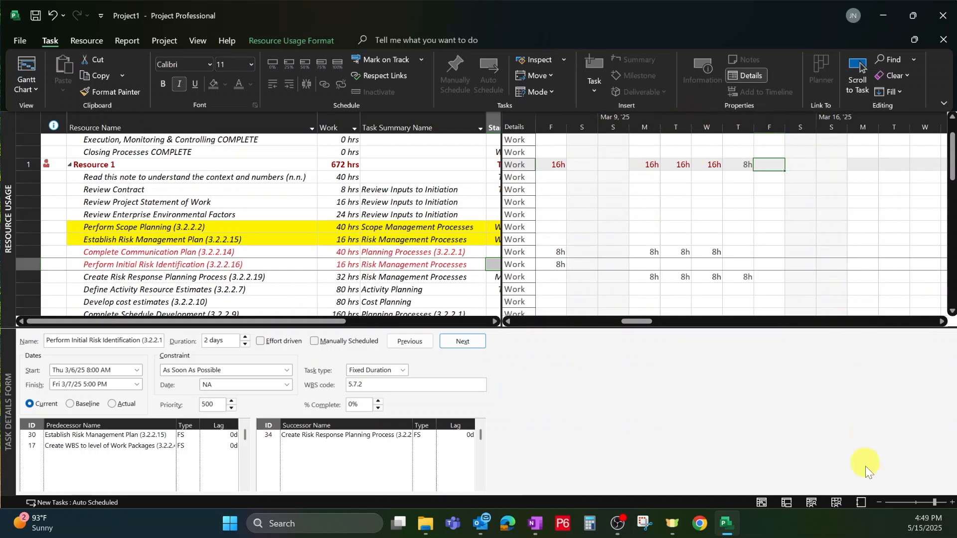
- Open the Timescale settings and review the formatting of the top, middle and bottom tiers
right_click(704, 122)
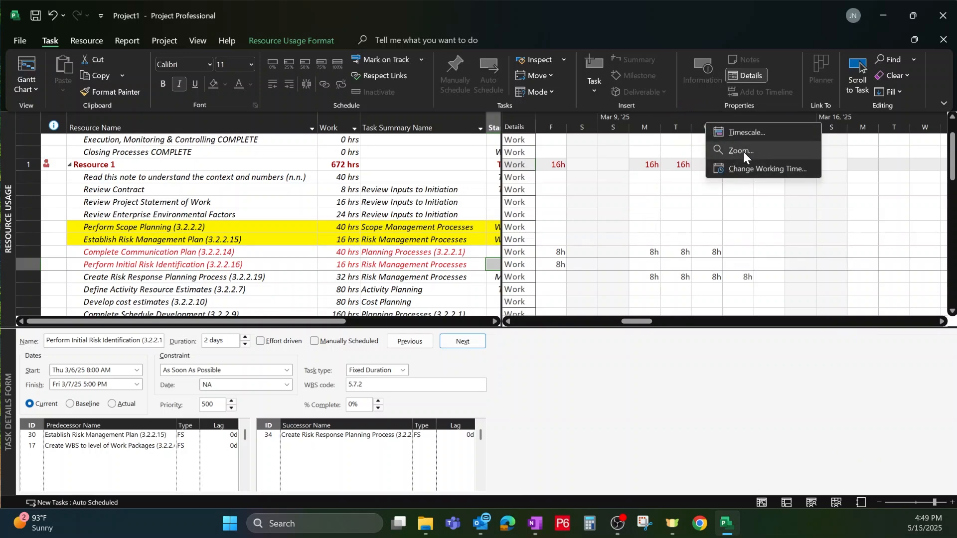
click(743, 133)
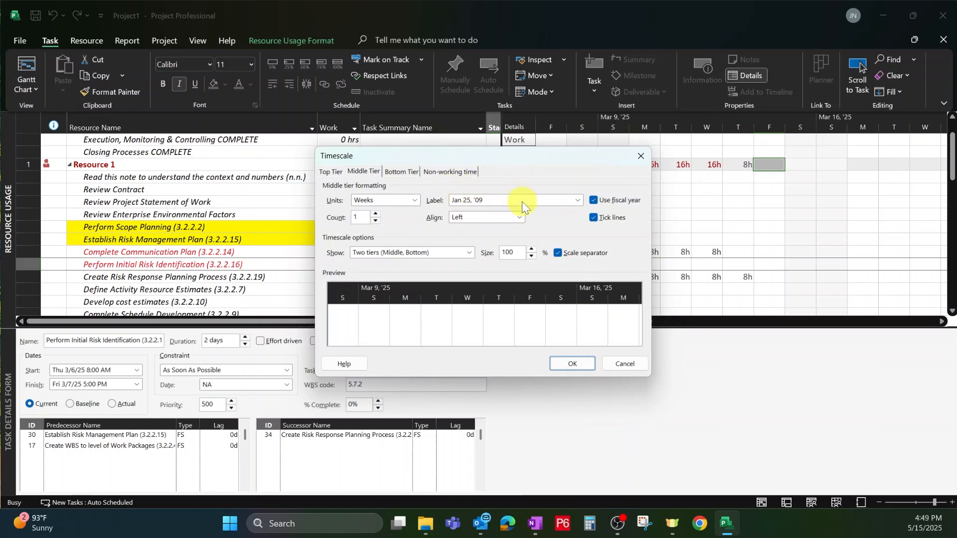
click(402, 171)
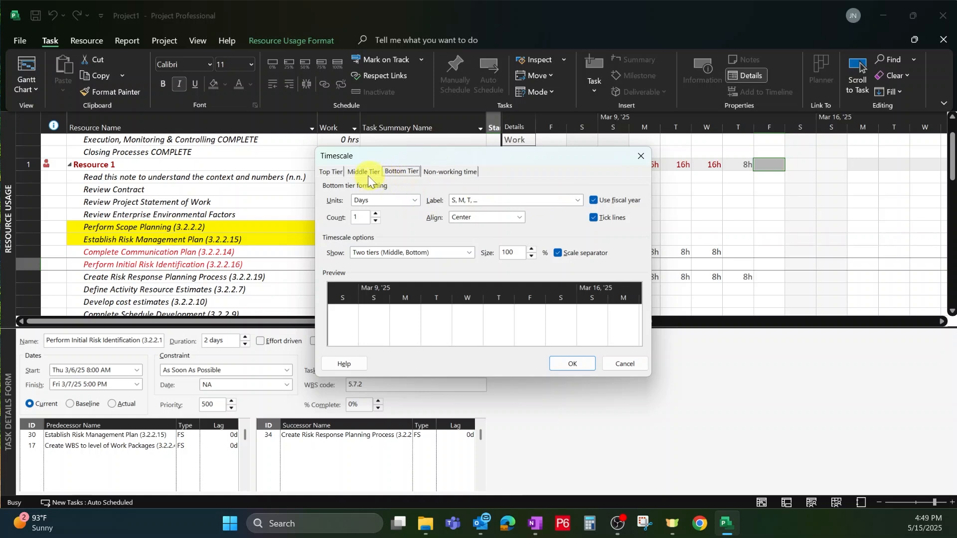
click(326, 172)
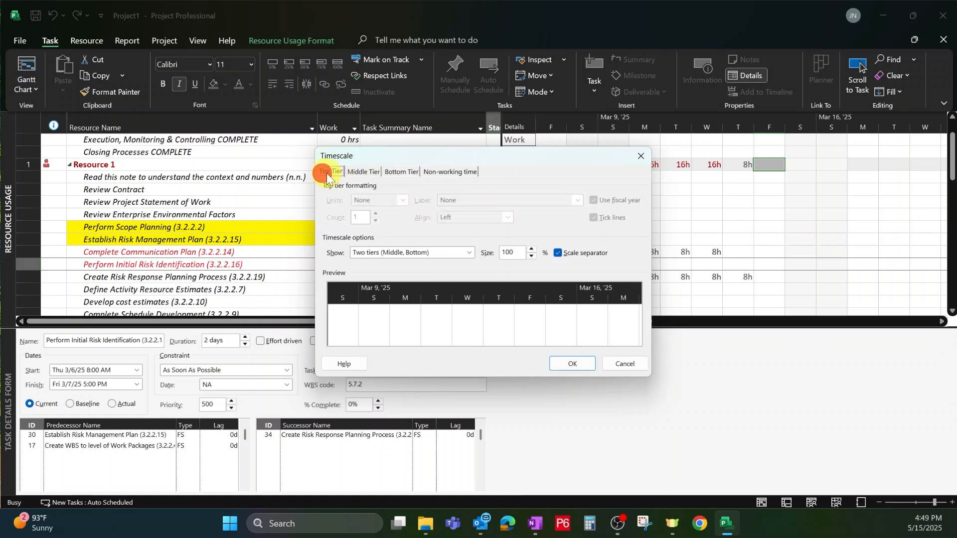
click(408, 169)
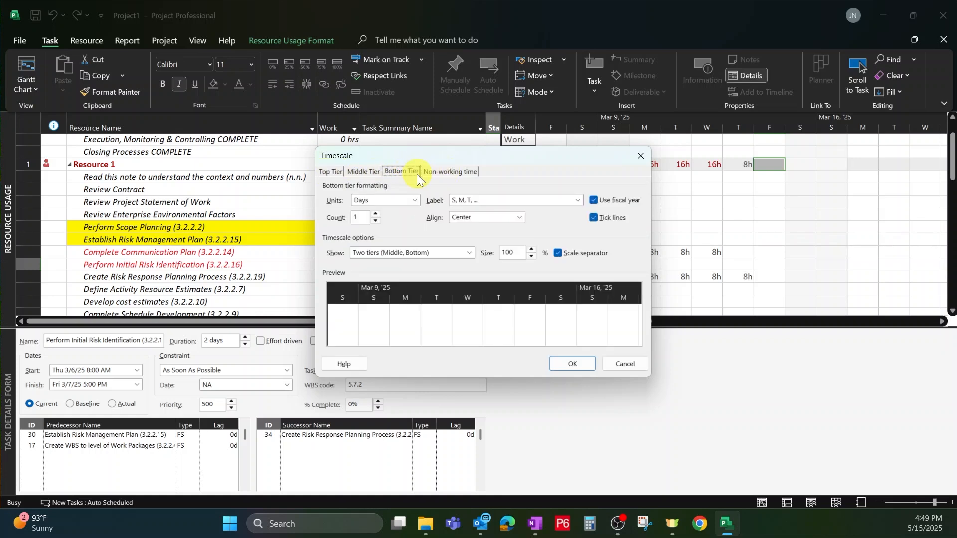
click(370, 172)
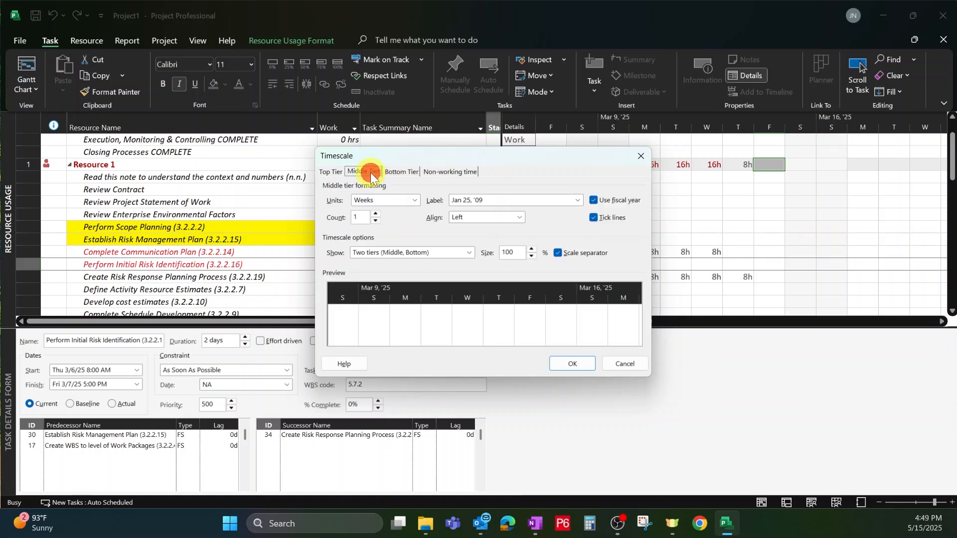
click(329, 172)
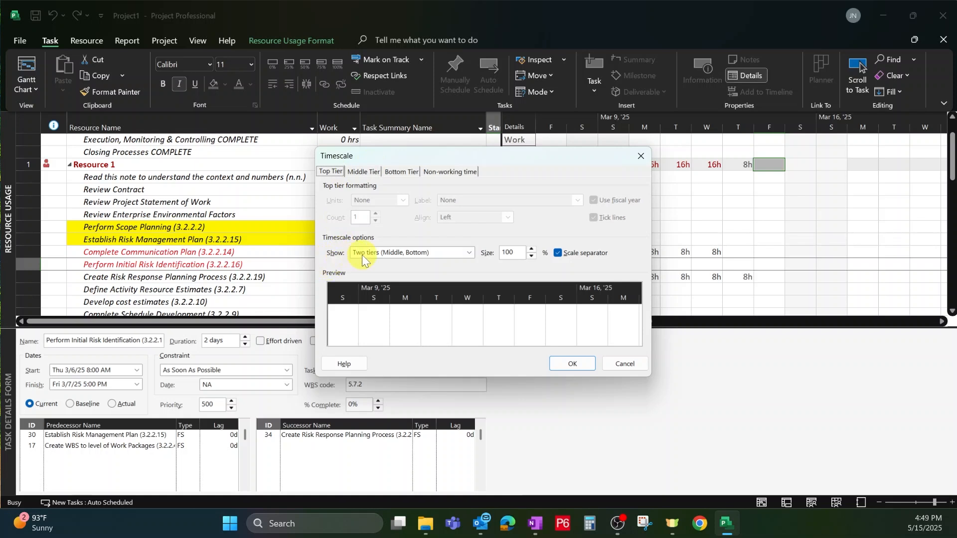
click(364, 171)
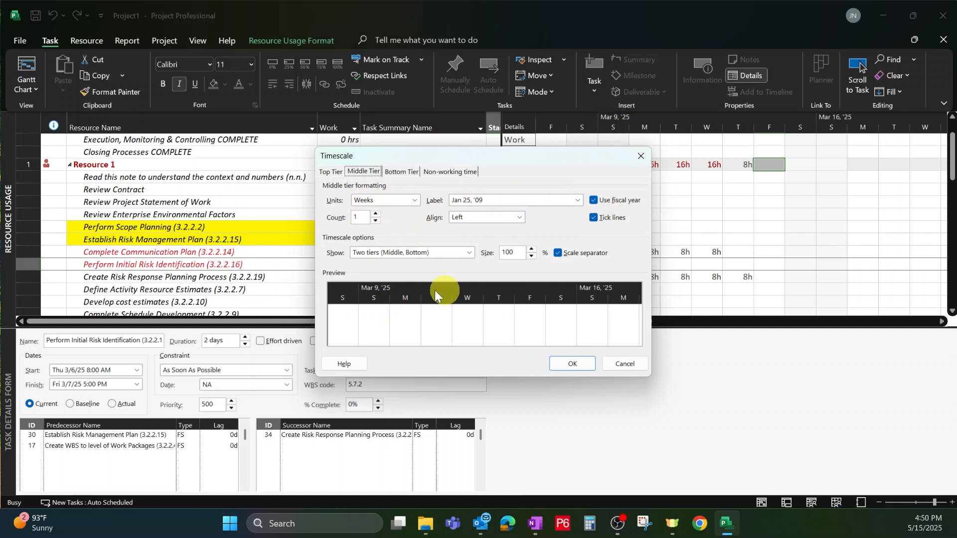
- Set the timescale's middle tier units to Days with the Wed 1/28 label format, and slightly widen the day columns
click(415, 199)
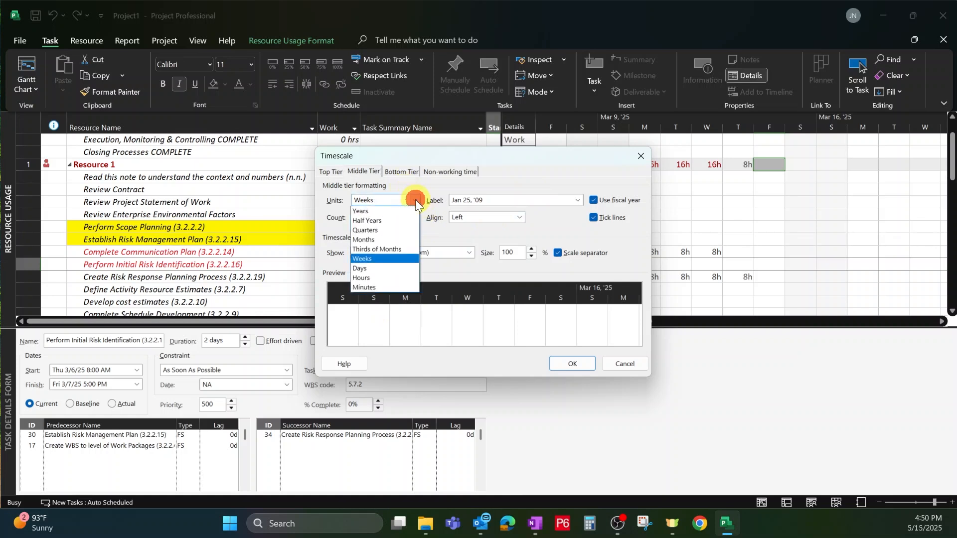
click(369, 267)
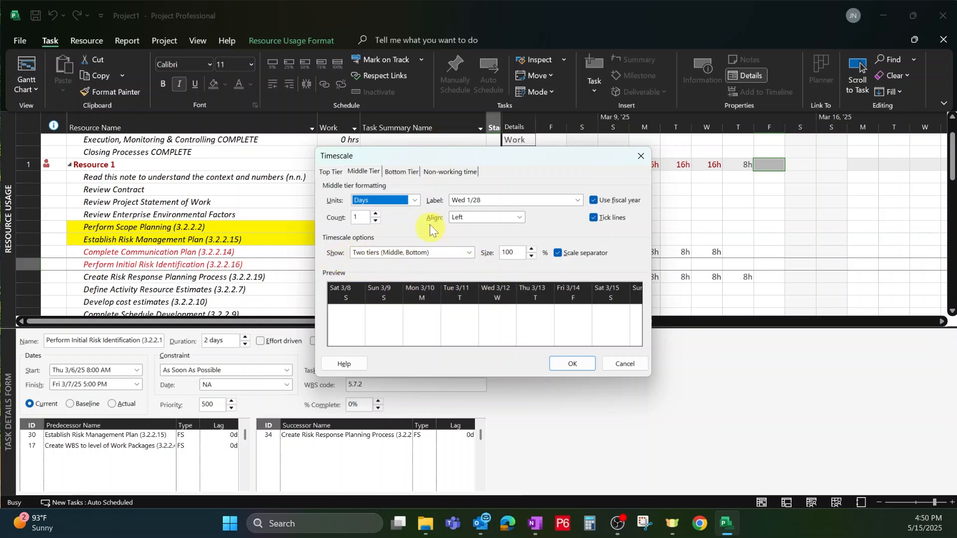
click(409, 173)
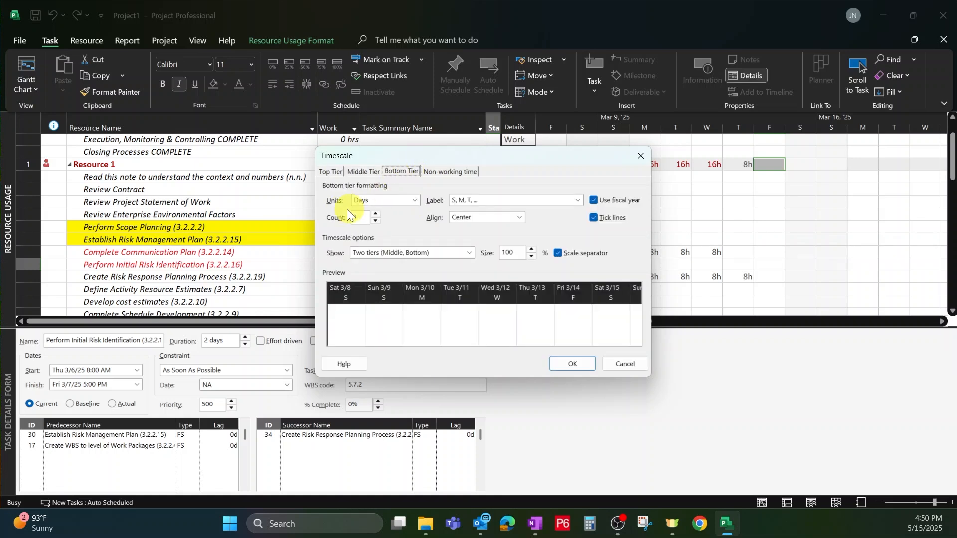
click(374, 170)
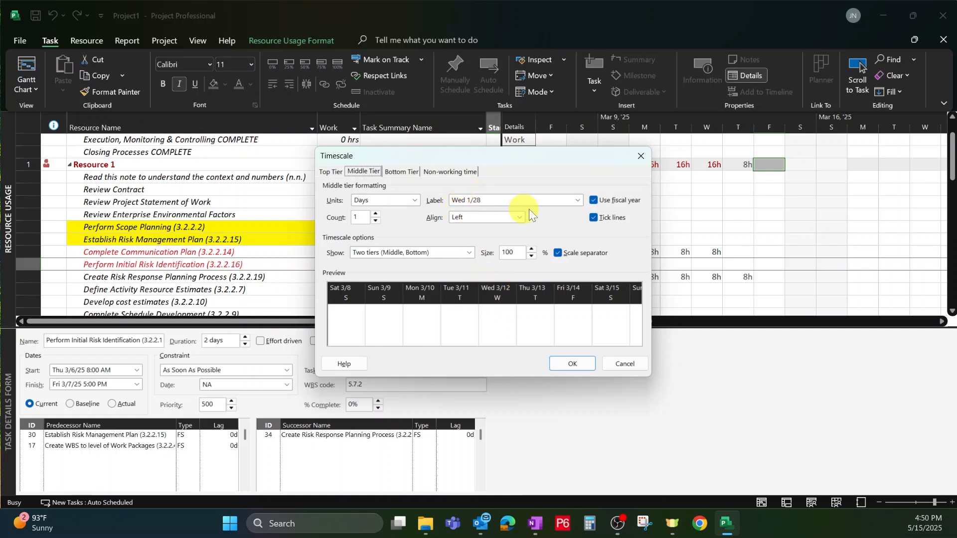
click(577, 198)
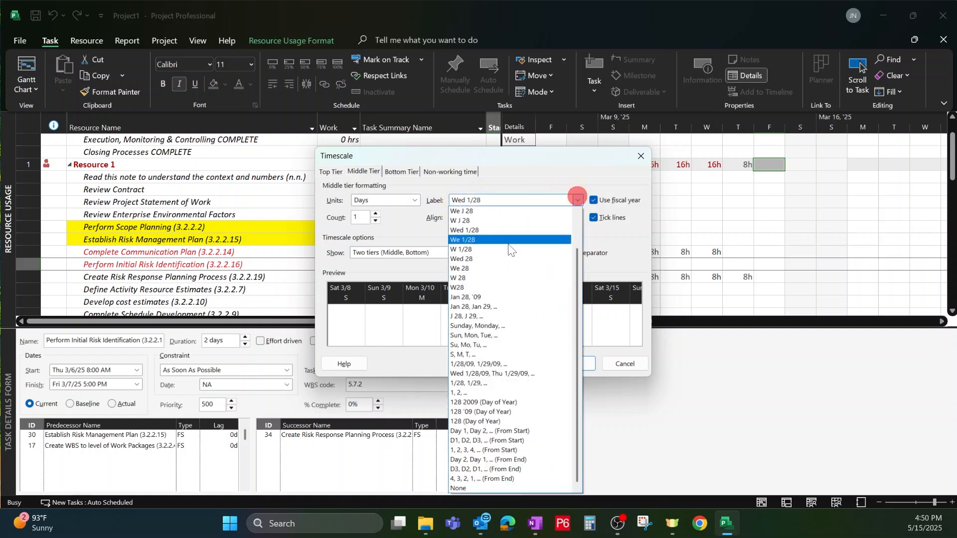
click(556, 168)
click(396, 173)
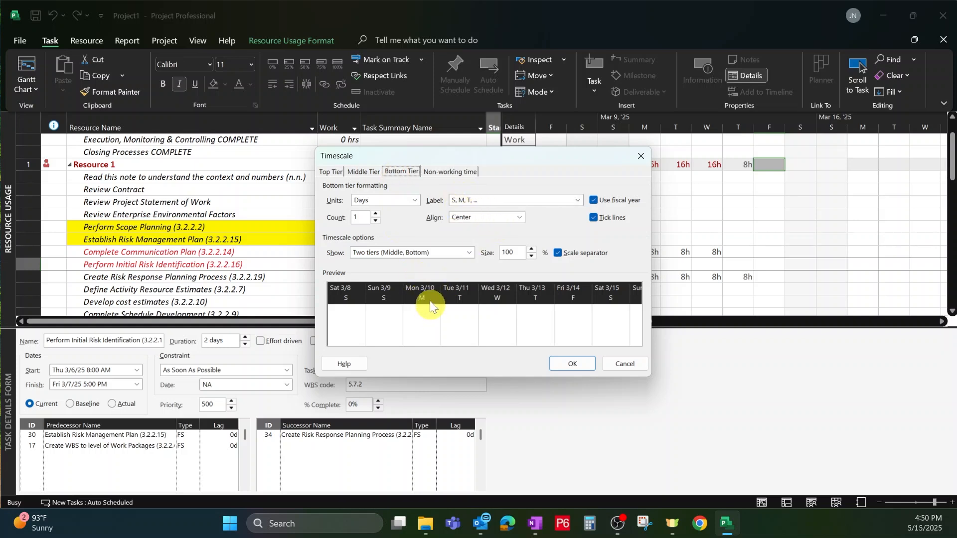
click(550, 369)
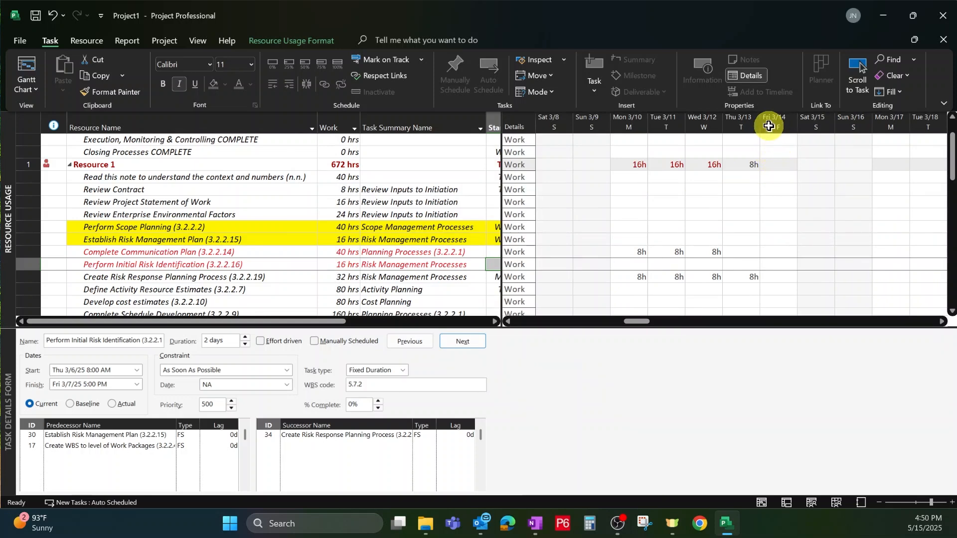
drag(797, 115, 817, 114)
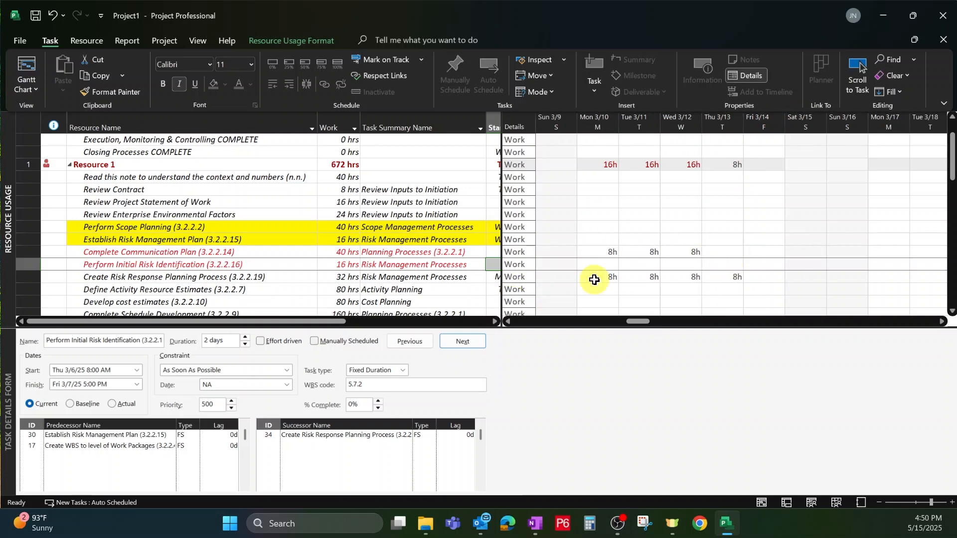
- Trace the daily hours of Perform Initial Risk Identification (3.2.2.16) back from March 10, 2025 to its first working day
click(668, 276)
click(687, 264)
key(Left)
key(Left)
key(Left)
key(Left)
click(639, 277)
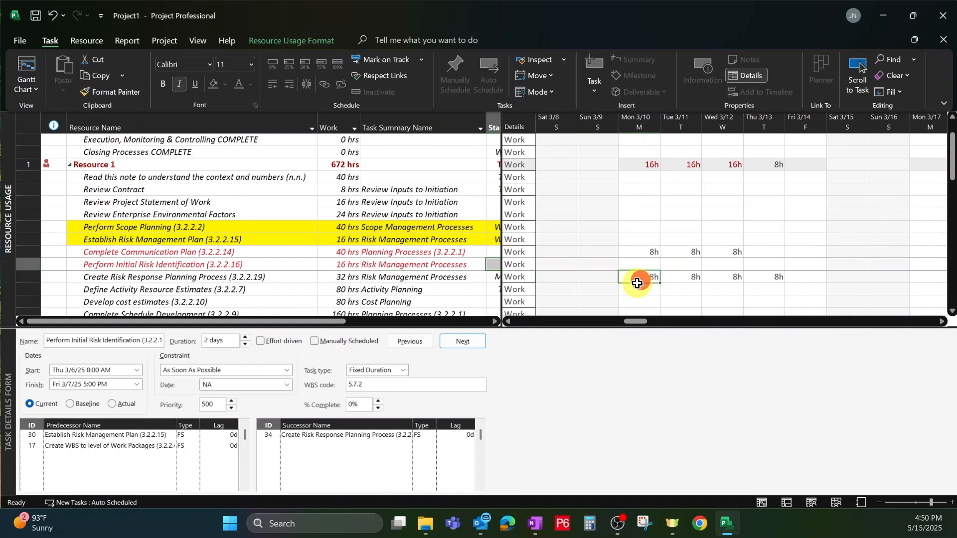
click(646, 265)
key(Left)
key(Left)
key(Left)
key(Left)
key(Left)
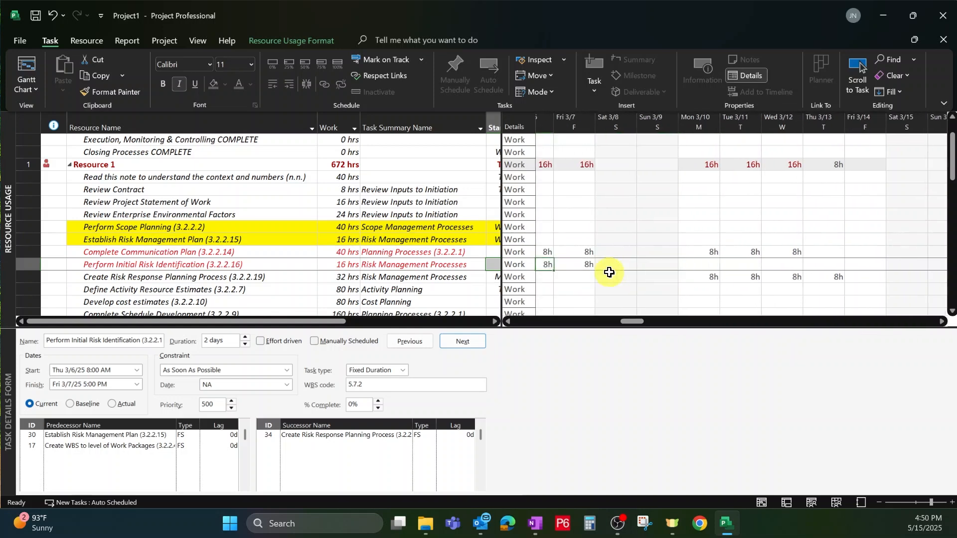
click(176, 267)
click(664, 267)
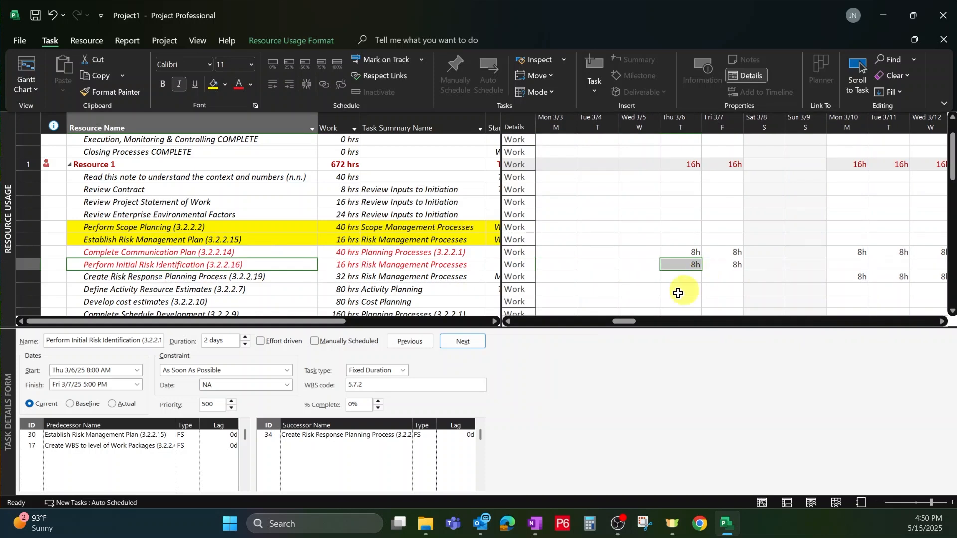
- Widen the table to expose the Start column and compare Perform Initial Risk Identification (3.2.2.16) with Resource 1's daily totals from March 6 to 14, 2025
drag(501, 243, 597, 249)
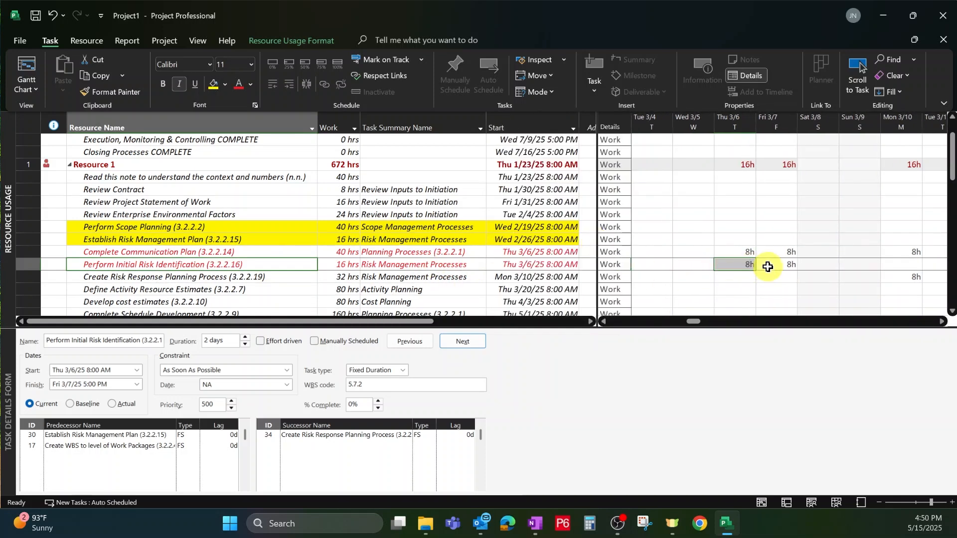
key(Right)
key(Right)
key(Right)
key(Right)
key(Right)
key(Right)
key(Right)
key(Right)
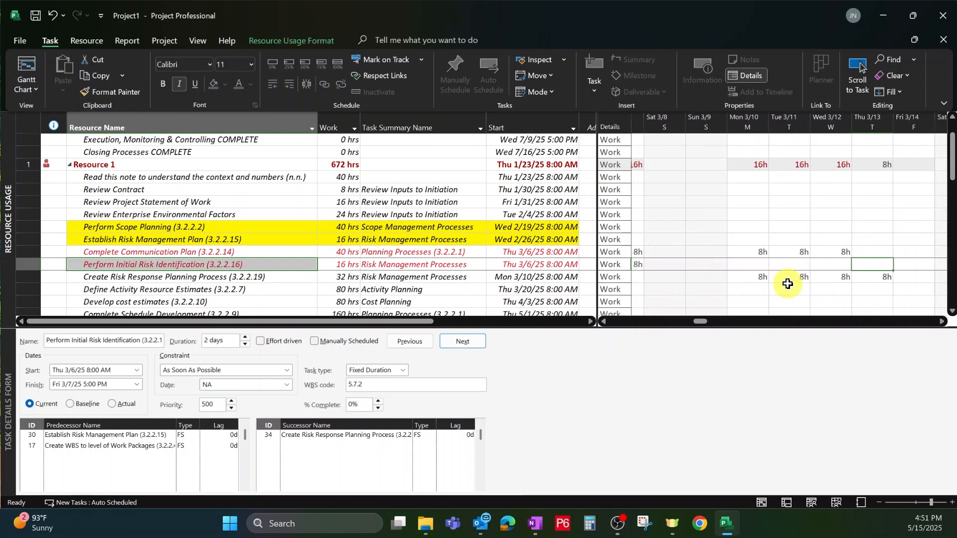
key(Left)
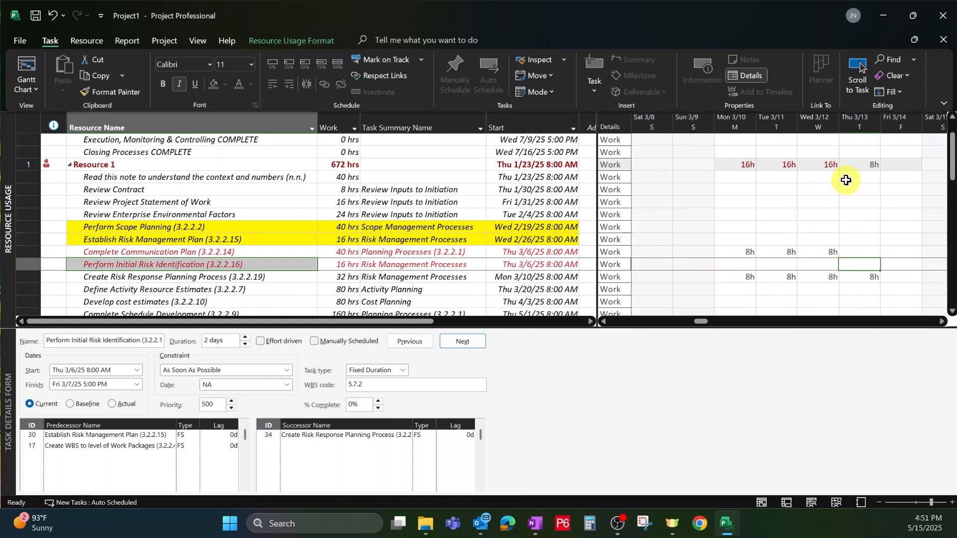
key(Left)
key(Left)
key(Left)
key(Left)
key(Left)
key(Left)
key(Left)
key(Left)
key(Left)
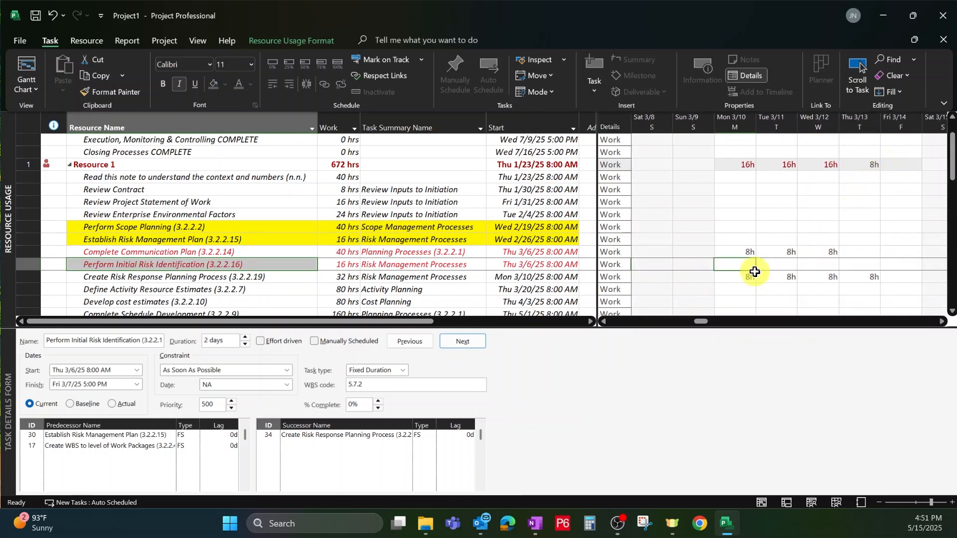
key(Left)
key(Right)
key(Right)
key(Right)
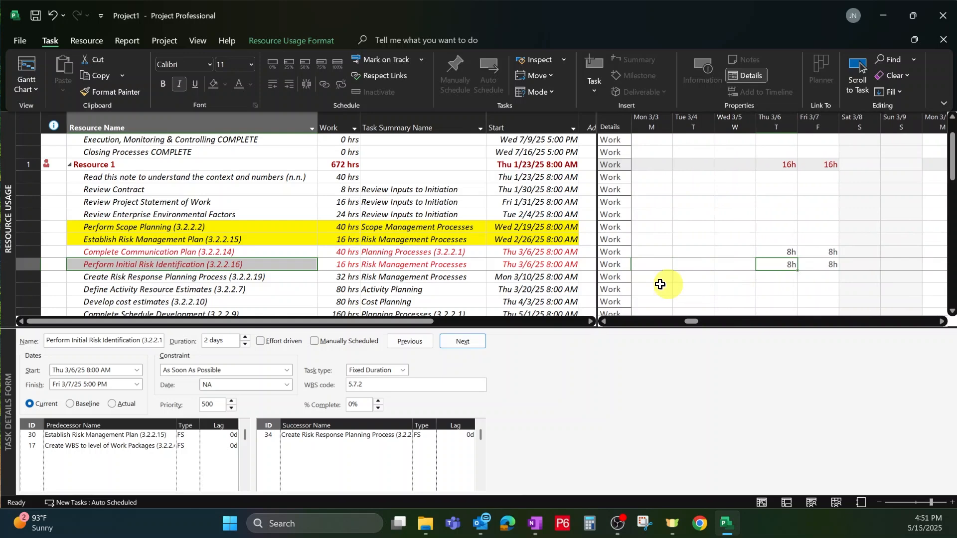
- Select Perform Initial Risk Identification (3.2.2.16) and show it in the Gantt Chart view
click(384, 264)
click(271, 269)
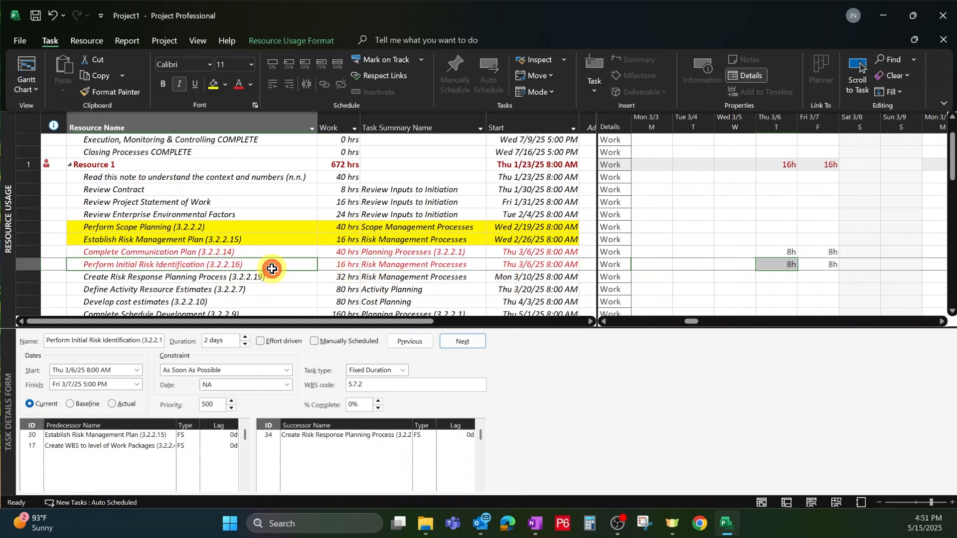
click(27, 63)
scroll(188, 196, up, 2)
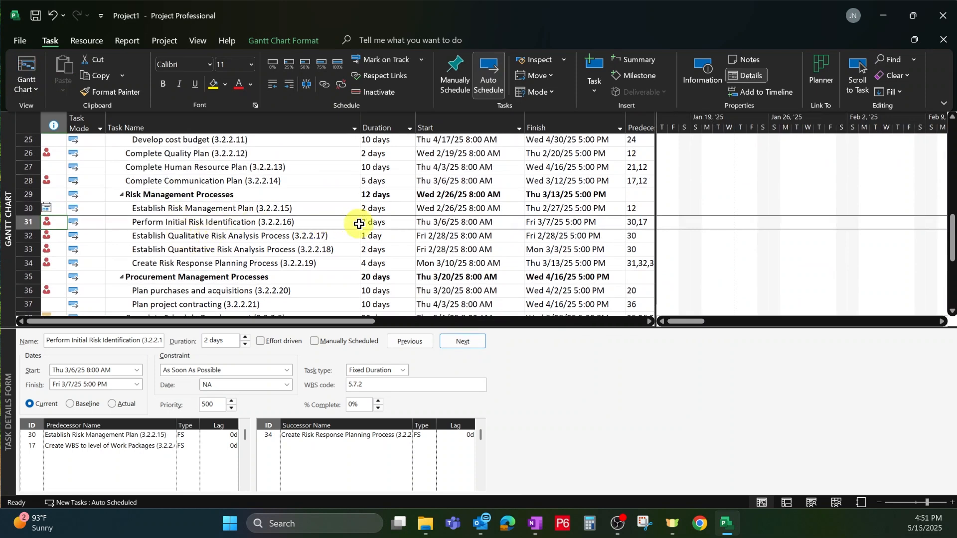
click(464, 224)
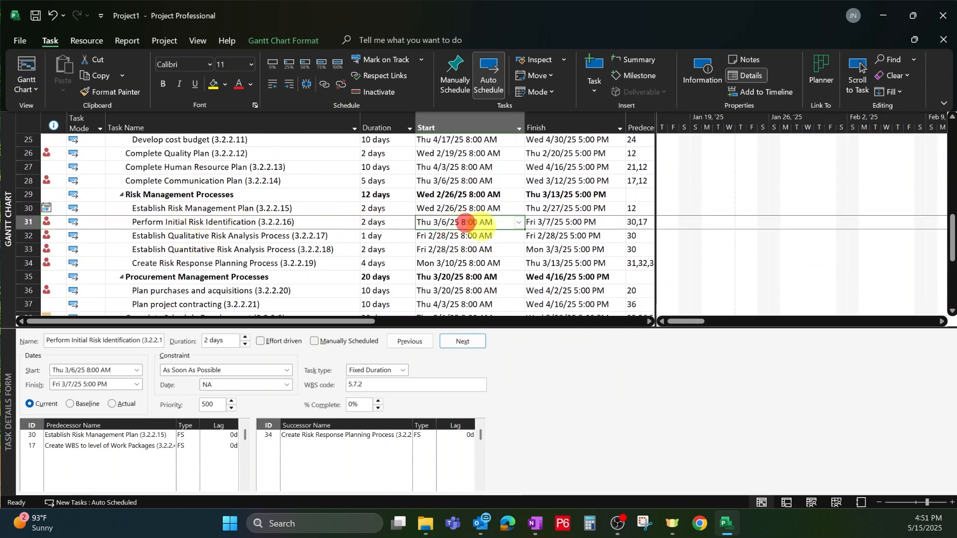
click(518, 223)
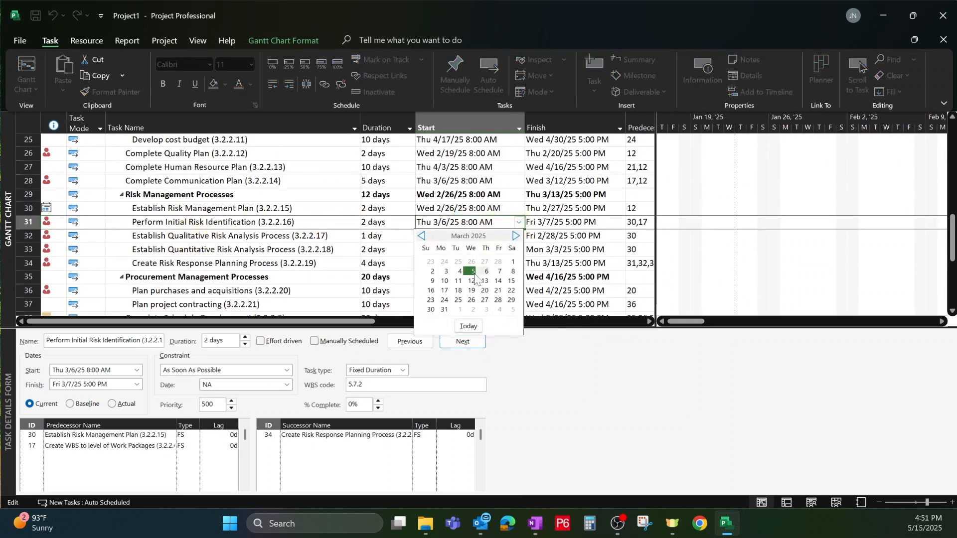
click(332, 222)
click(551, 221)
click(476, 221)
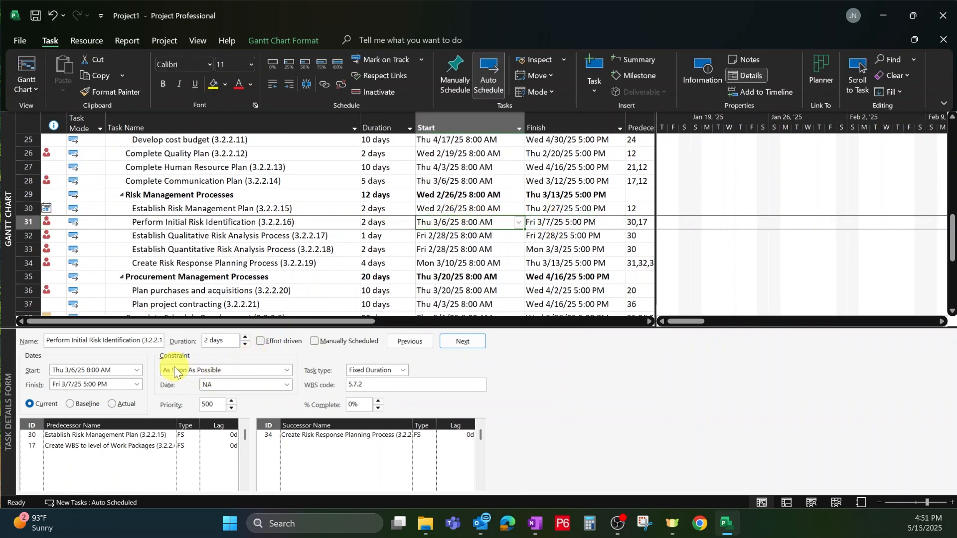
- Apply a Must Start On constraint dated Fri 3/14/2025 to Perform Initial Risk Identification (3.2.2.16)
click(286, 372)
click(285, 372)
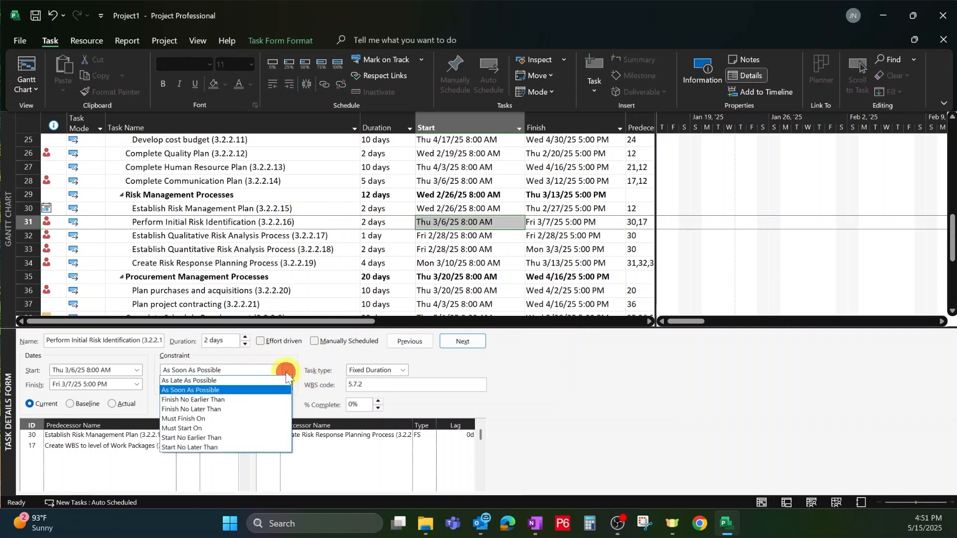
click(198, 429)
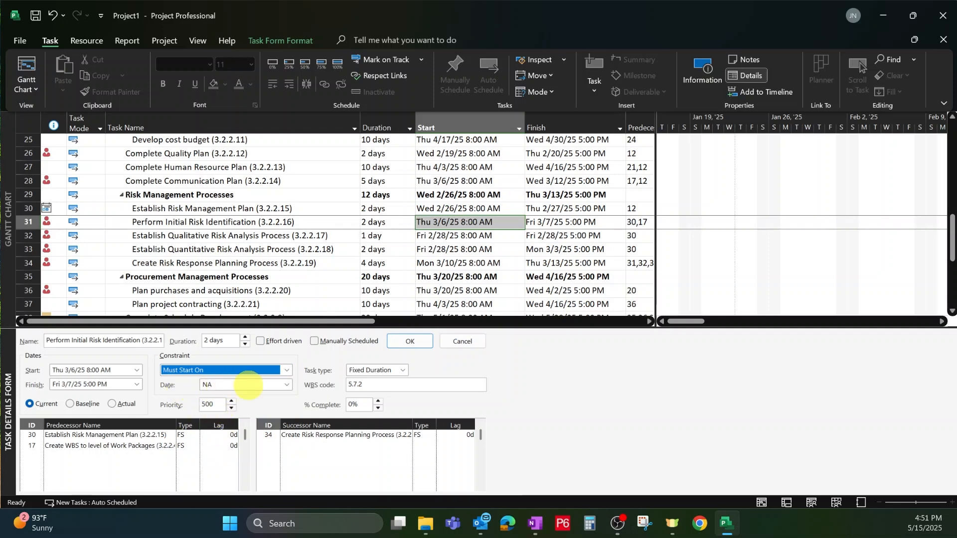
click(286, 385)
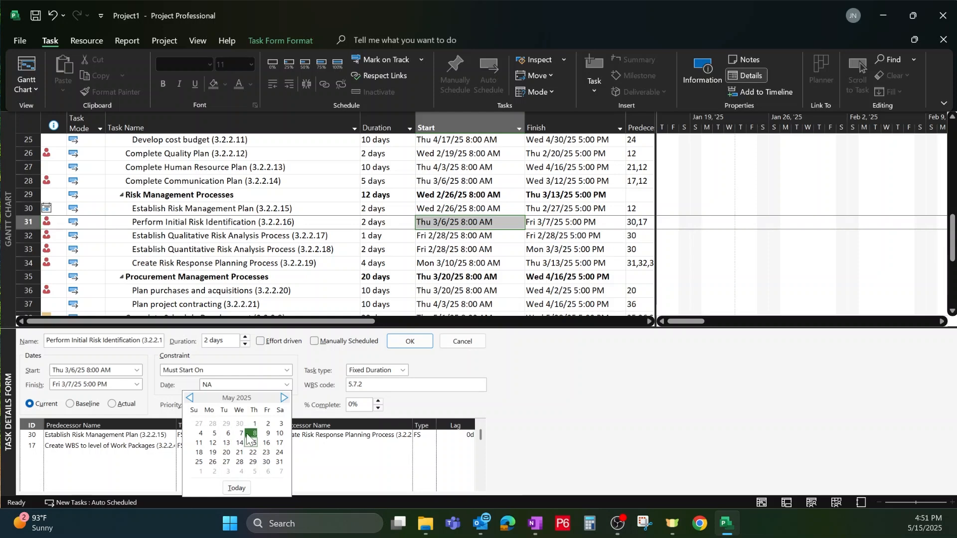
click(189, 397)
click(189, 397)
click(264, 443)
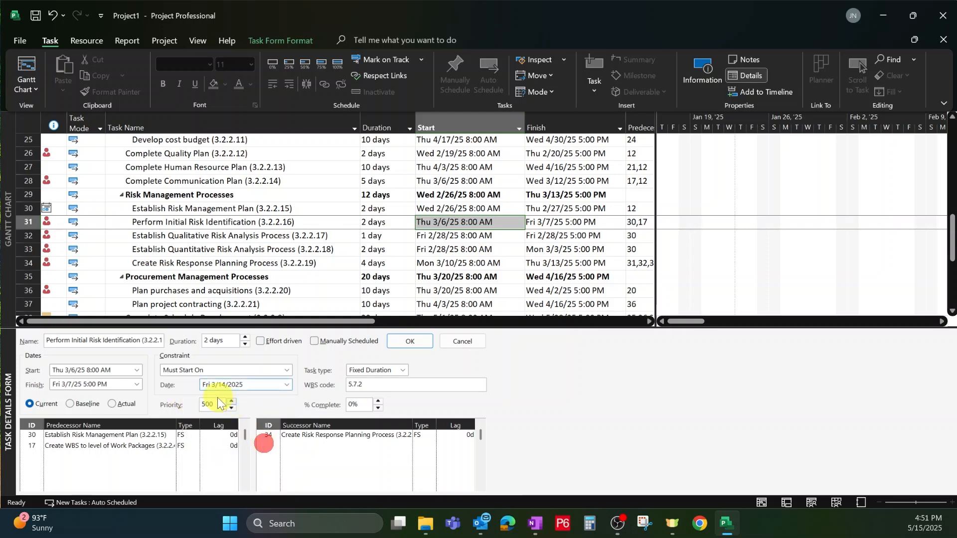
click(412, 342)
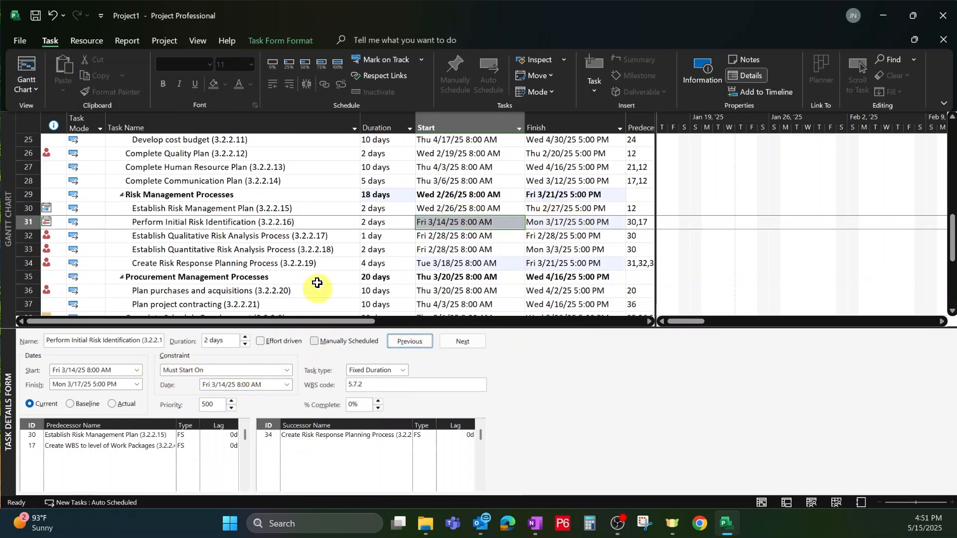
- Return to the Resource Usage view and bring Resource 1's assignments for the week of March 9, 2025 into view
click(321, 223)
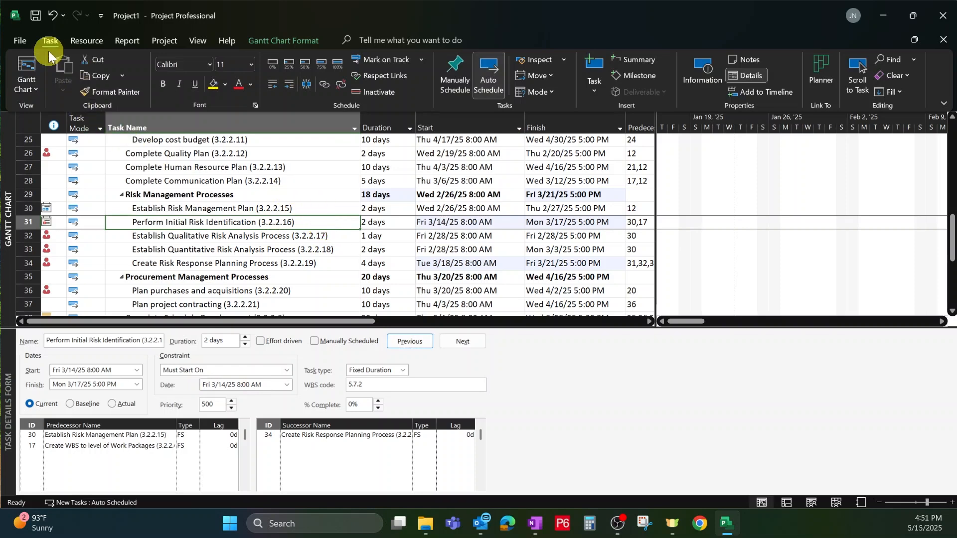
click(35, 88)
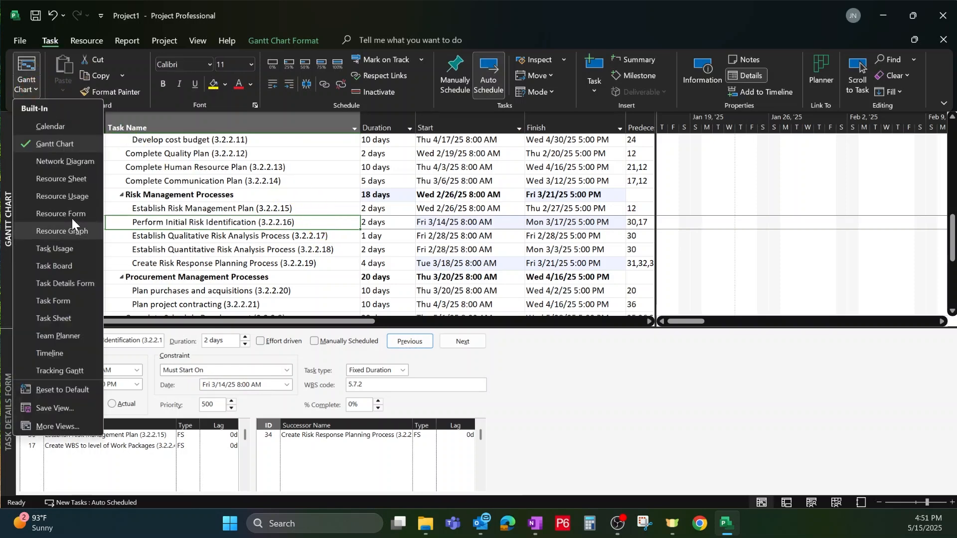
click(72, 199)
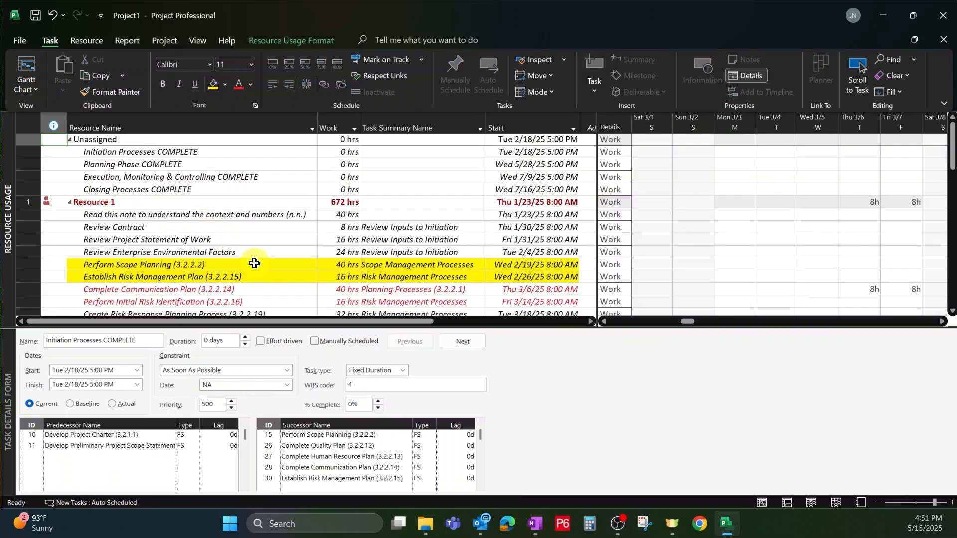
scroll(251, 260, down, 1)
scroll(623, 294, up, 1)
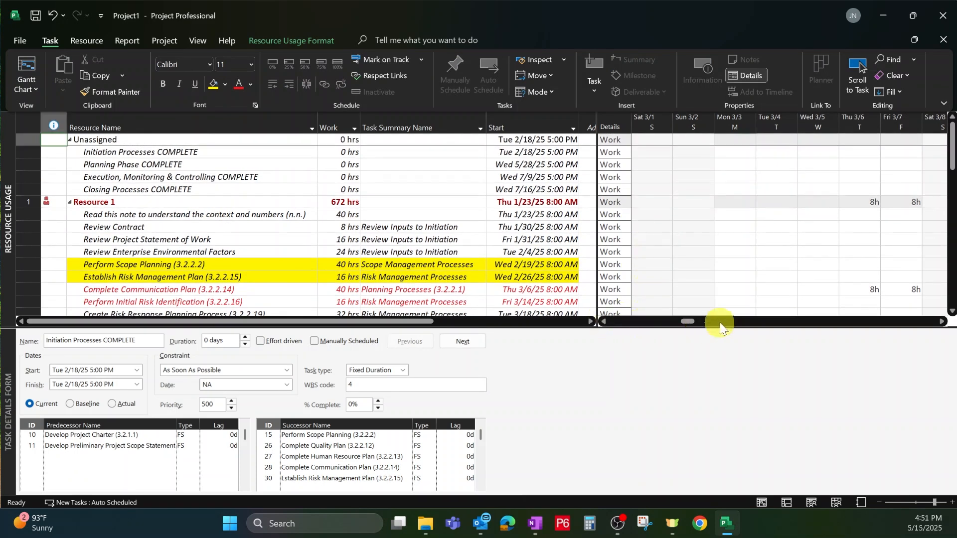
mouse_move(689, 322)
mouse_down()
mouse_move(712, 321)
mouse_move(699, 322)
mouse_up()
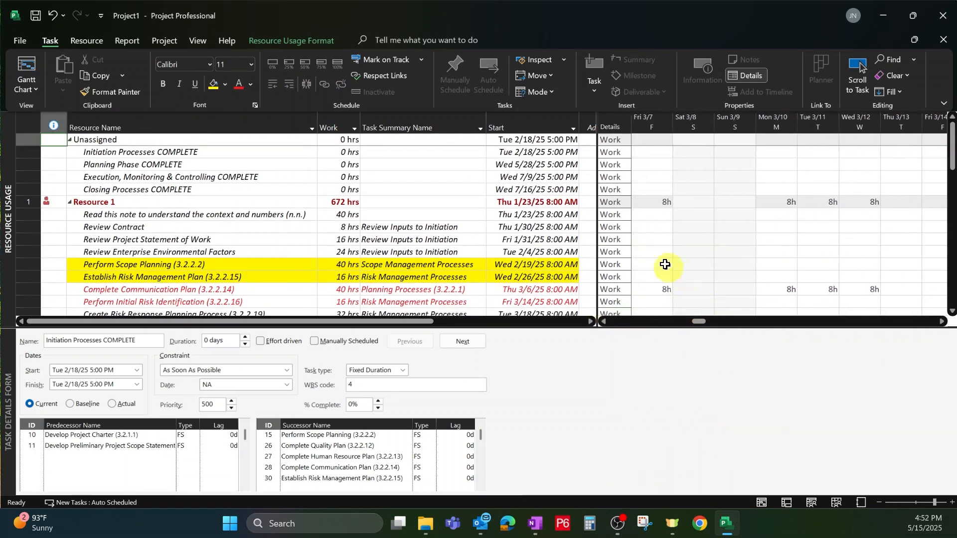
scroll(548, 274, down, 1)
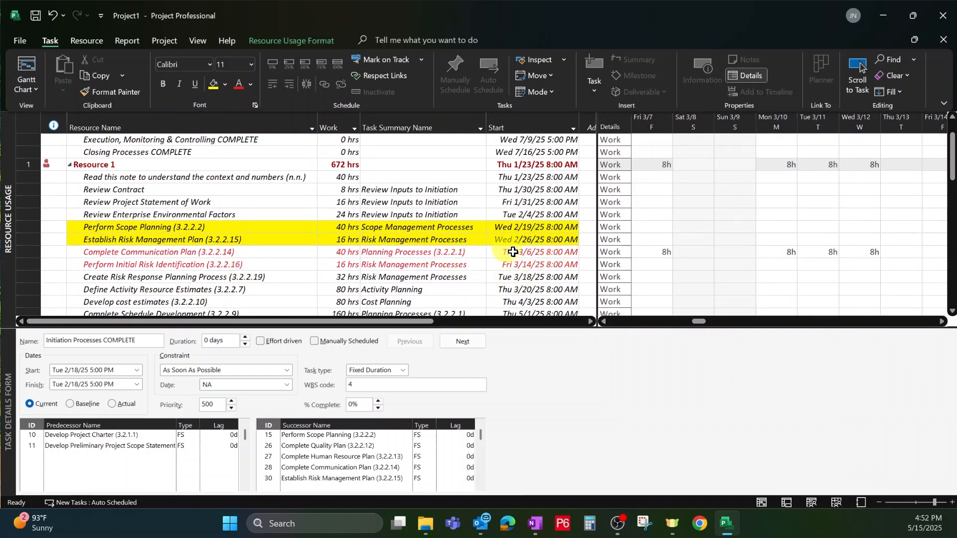
scroll(720, 249, up, 1)
- Check Resource 1's daily work totals from March 7 through March 21, 2025 for remaining overallocated days
click(651, 201)
key(Right)
key(Right)
key(Right)
key(Right)
key(Right)
key(Right)
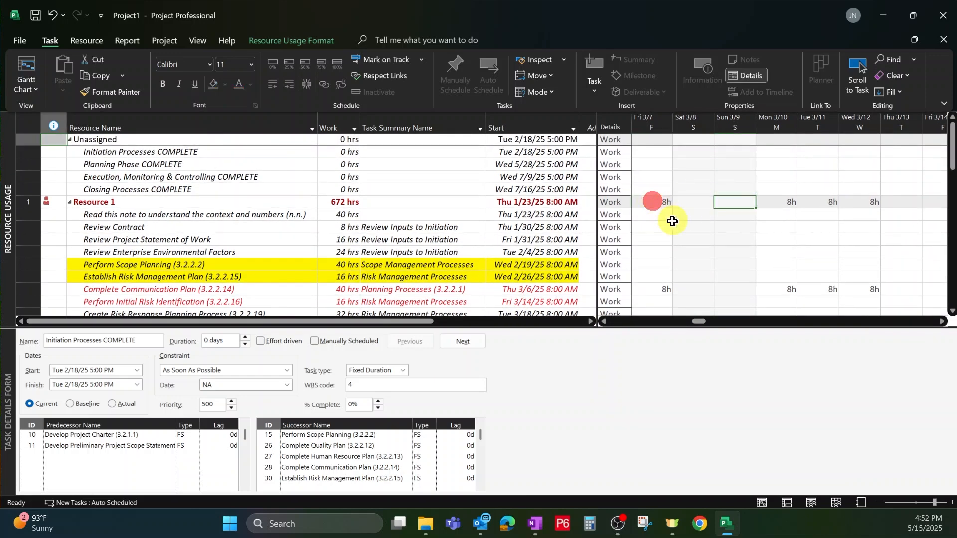
key(Right)
key(Right)
key(Right)
key(Right)
key(Right)
key(Right)
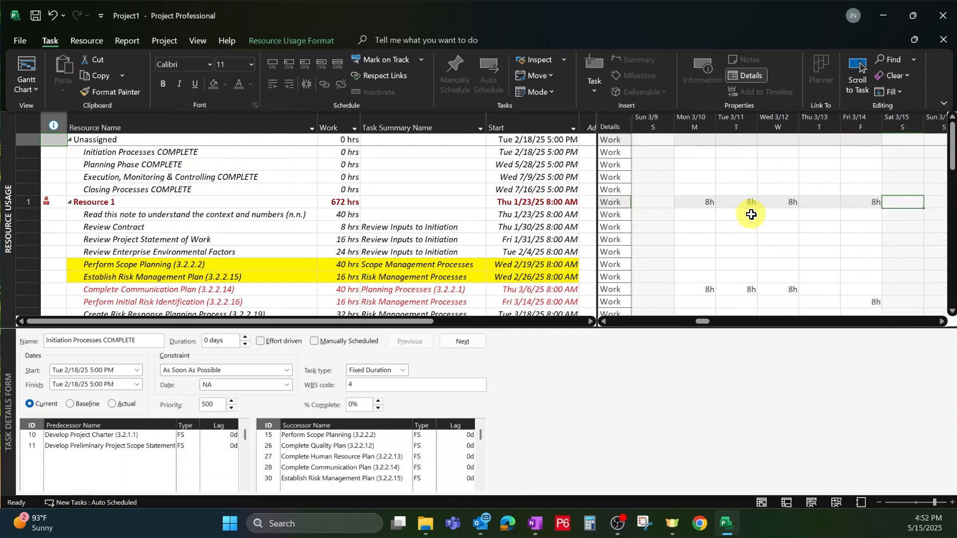
key(Right)
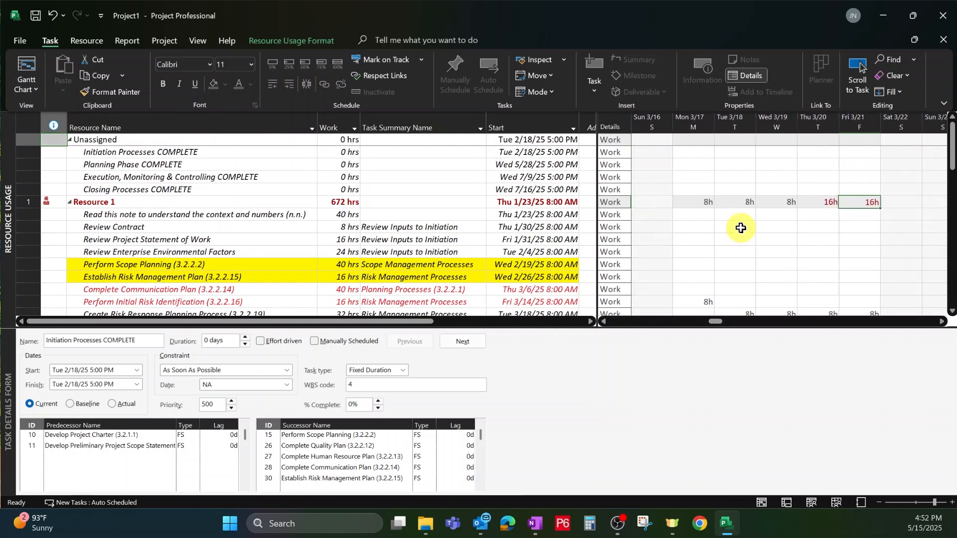
- Examine Resource 1's daily work totals from March 15 through March 26, 2025 for overallocated days
key(Left)
key(Left)
key(Left)
key(Left)
key(Left)
key(Left)
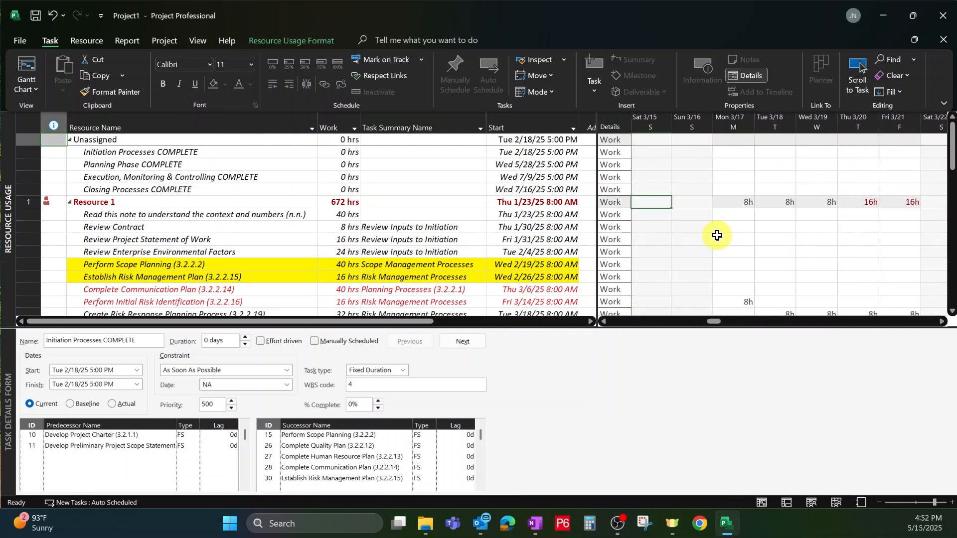
key(Right)
scroll(712, 237, down, 1)
scroll(700, 261, up, 1)
key(Right)
key(Right)
key(Right)
key(Right)
key(Right)
key(Right)
key(Right)
key(Right)
key(Right)
key(Right)
key(Right)
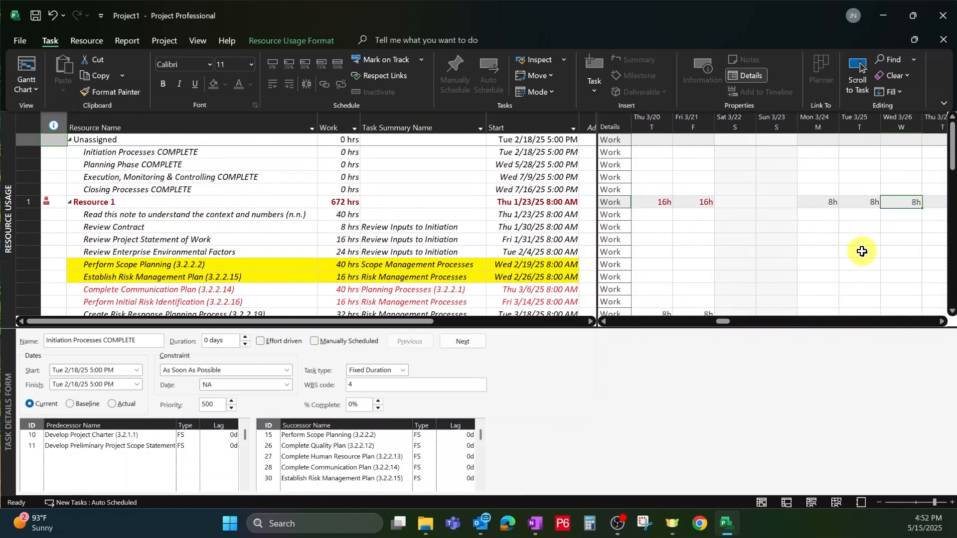
scroll(861, 250, down, 2)
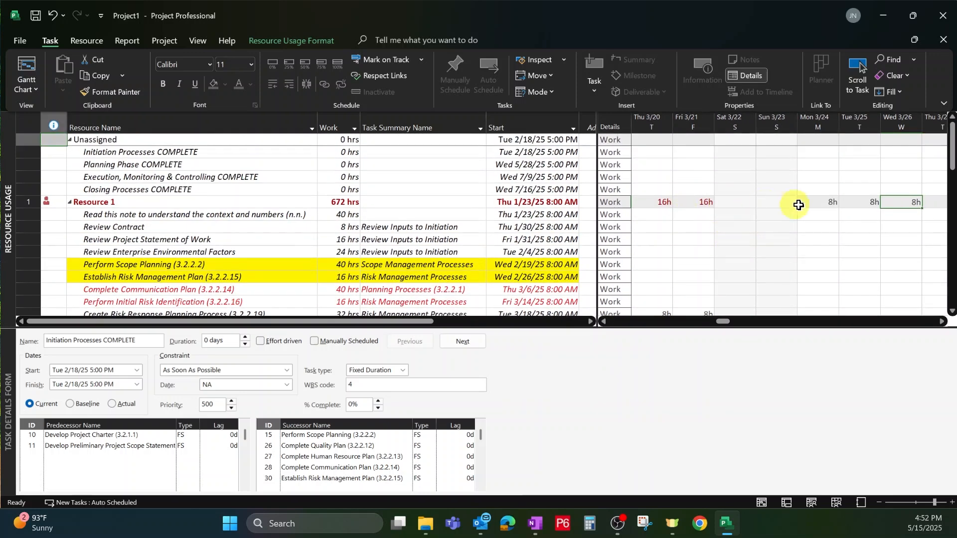
- Recheck Resource 1's daily work totals from March 26 back to March 11, 2025
key(Left)
key(Left)
key(Left)
key(Left)
key(Left)
key(Left)
key(Left)
key(Left)
key(Left)
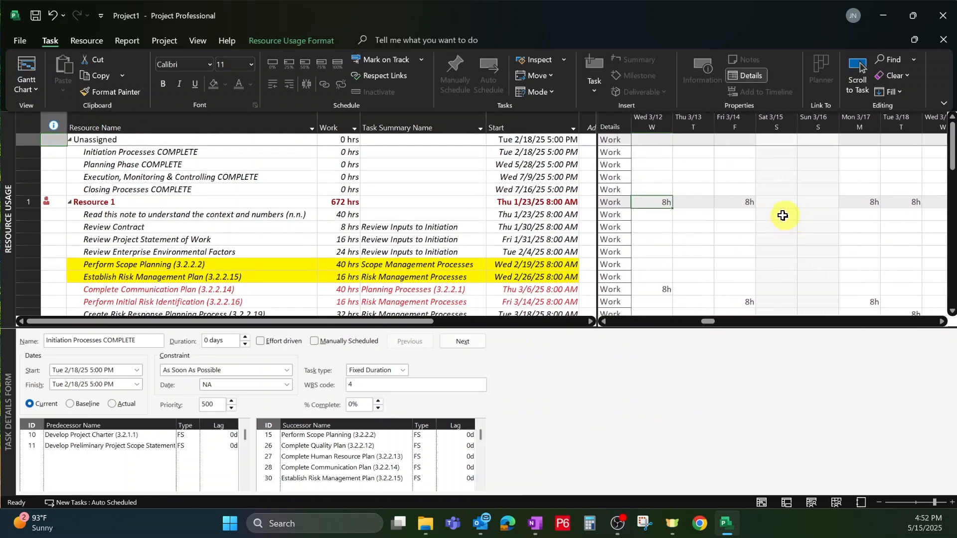
key(Left)
- Review Resource 1's remaining assignments and the assignments of Resource 2 and Resource 3 for the week of March 11, 2025
scroll(698, 232, down, 2)
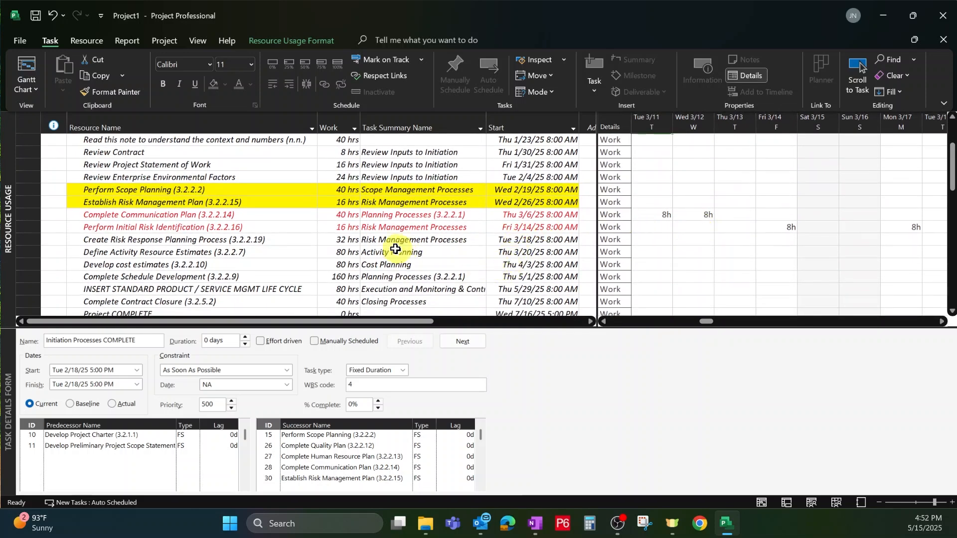
scroll(294, 229, down, 6)
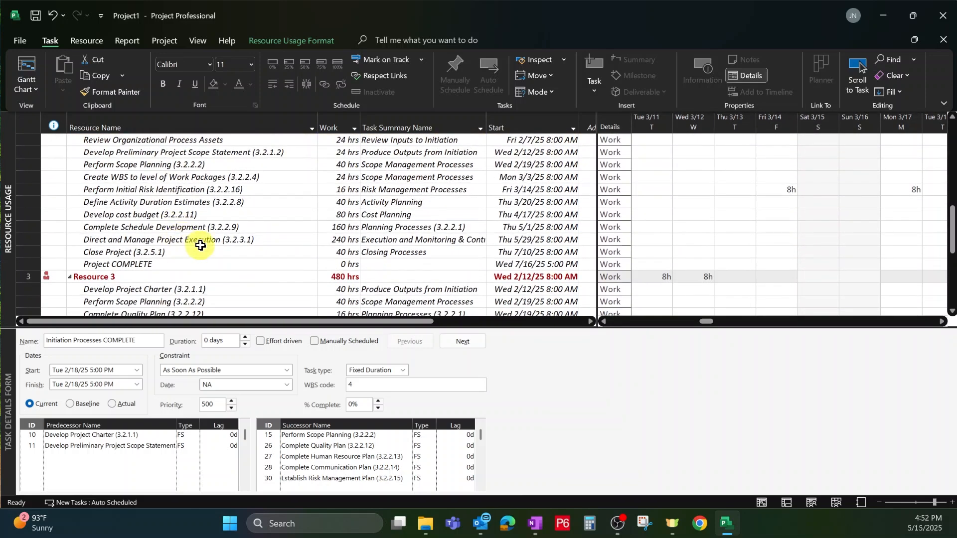
scroll(480, 261, down, 1)
scroll(244, 239, down, 1)
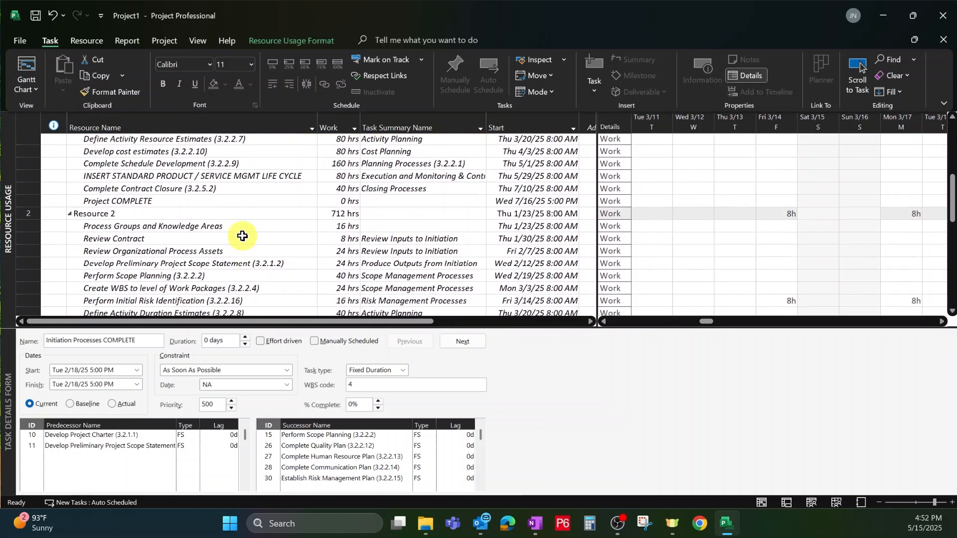
scroll(244, 239, up, 3)
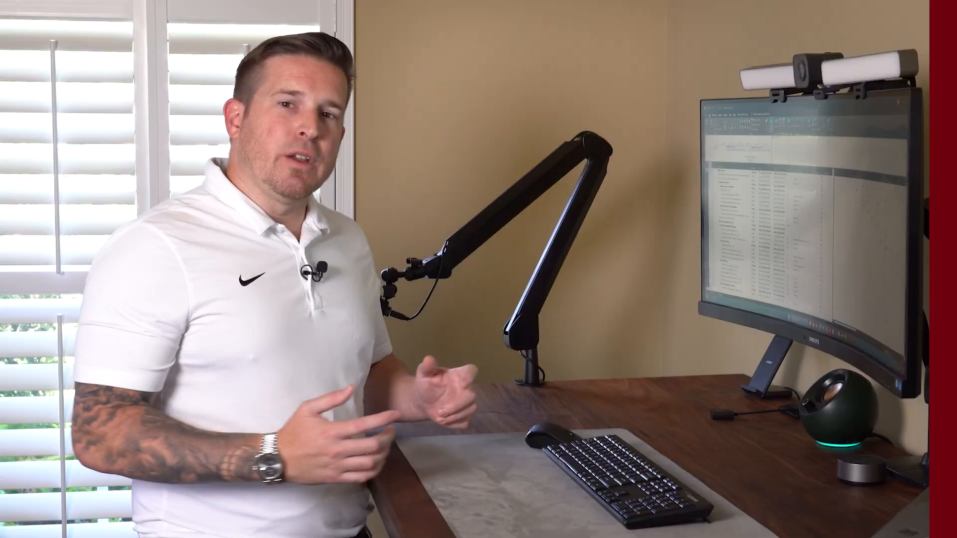